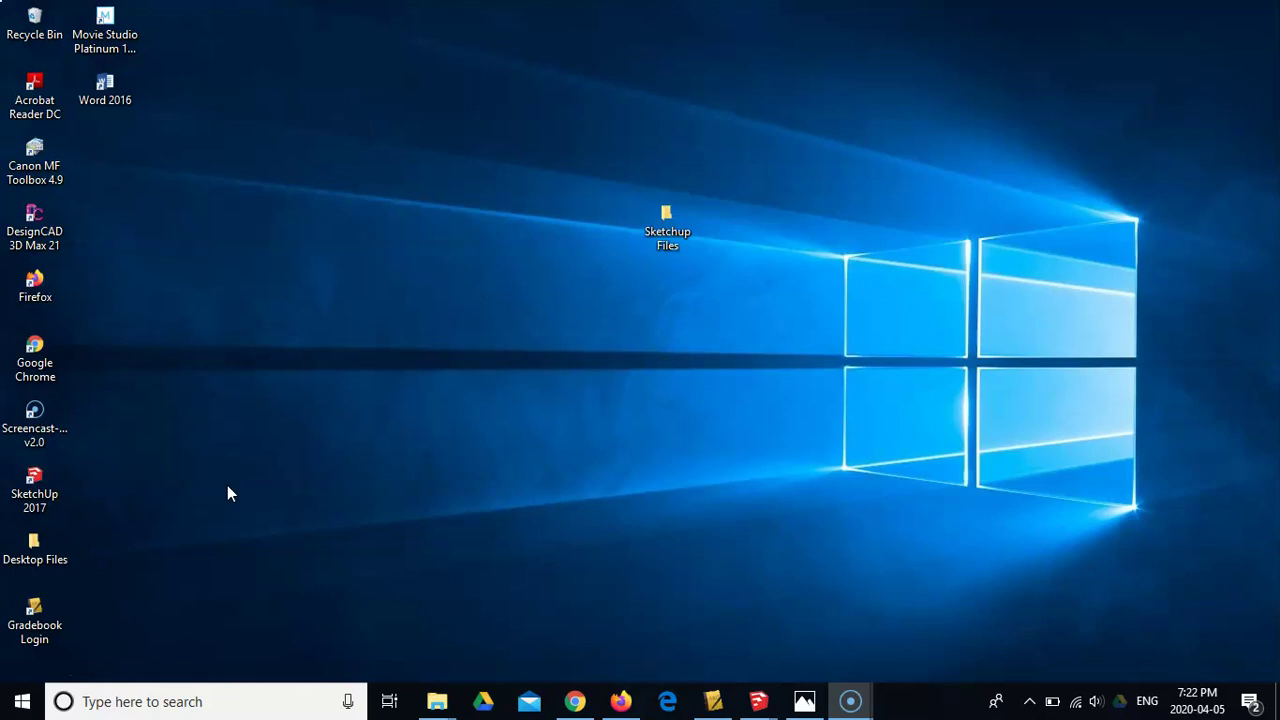
Launch SketchUp 2017 and start a new model with the Architectural Design - Millimeters template.
double_click(32, 485)
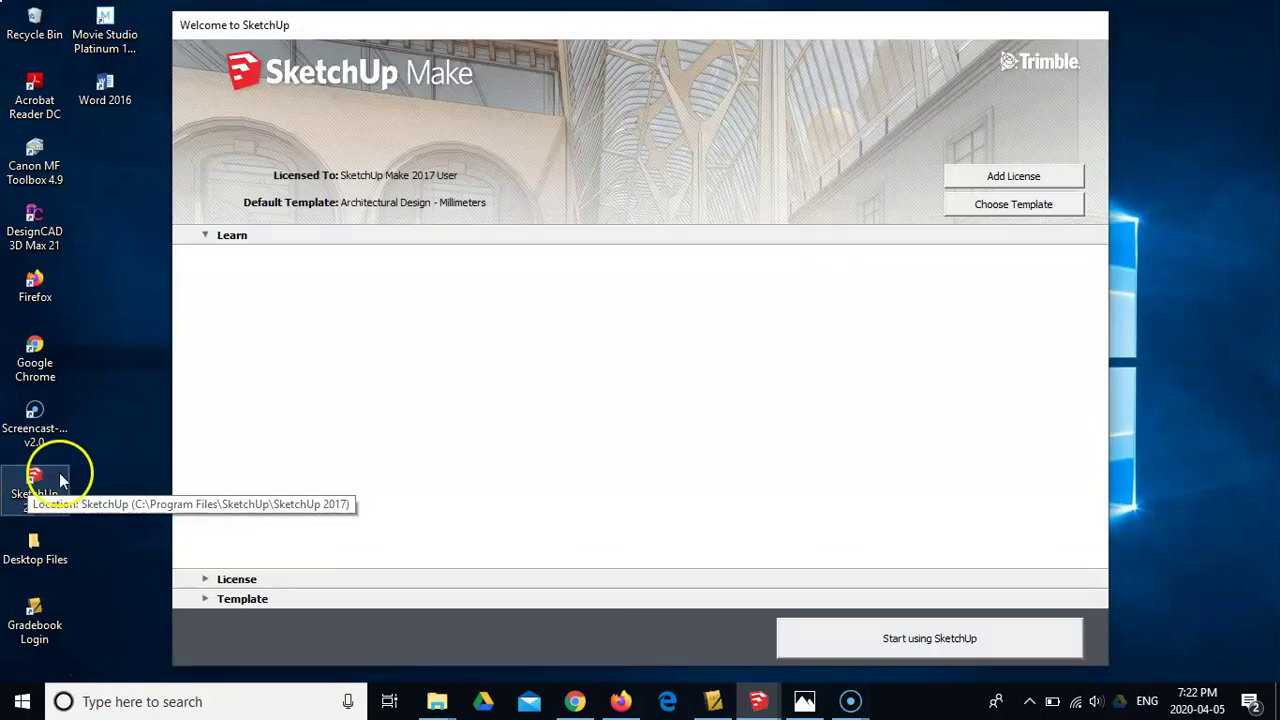
left_click(1066, 204)
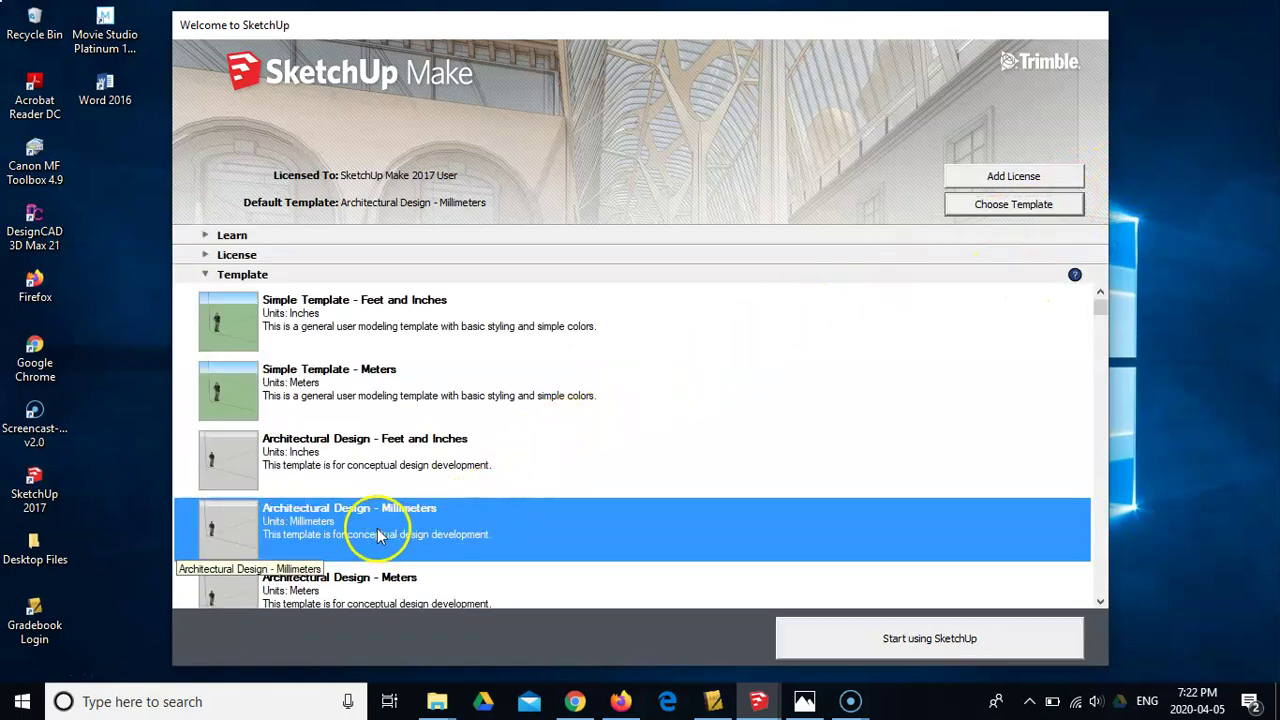
left_click(910, 643)
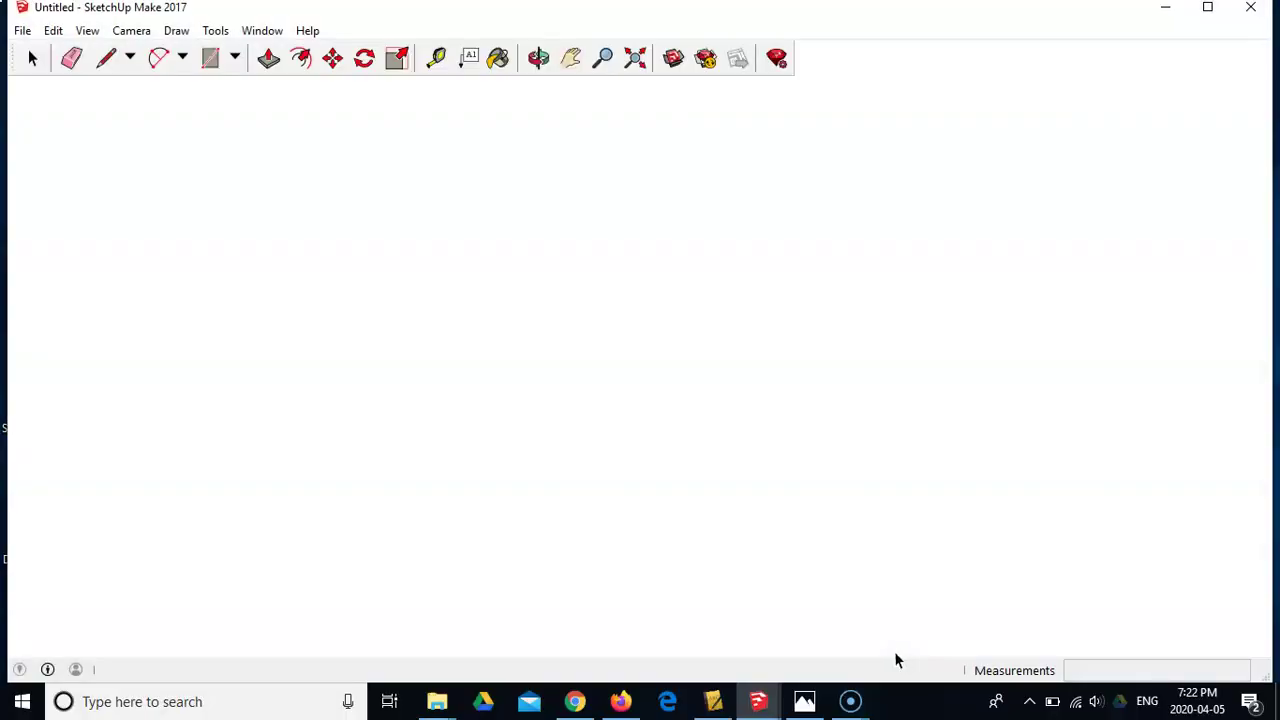
left_click(881, 666)
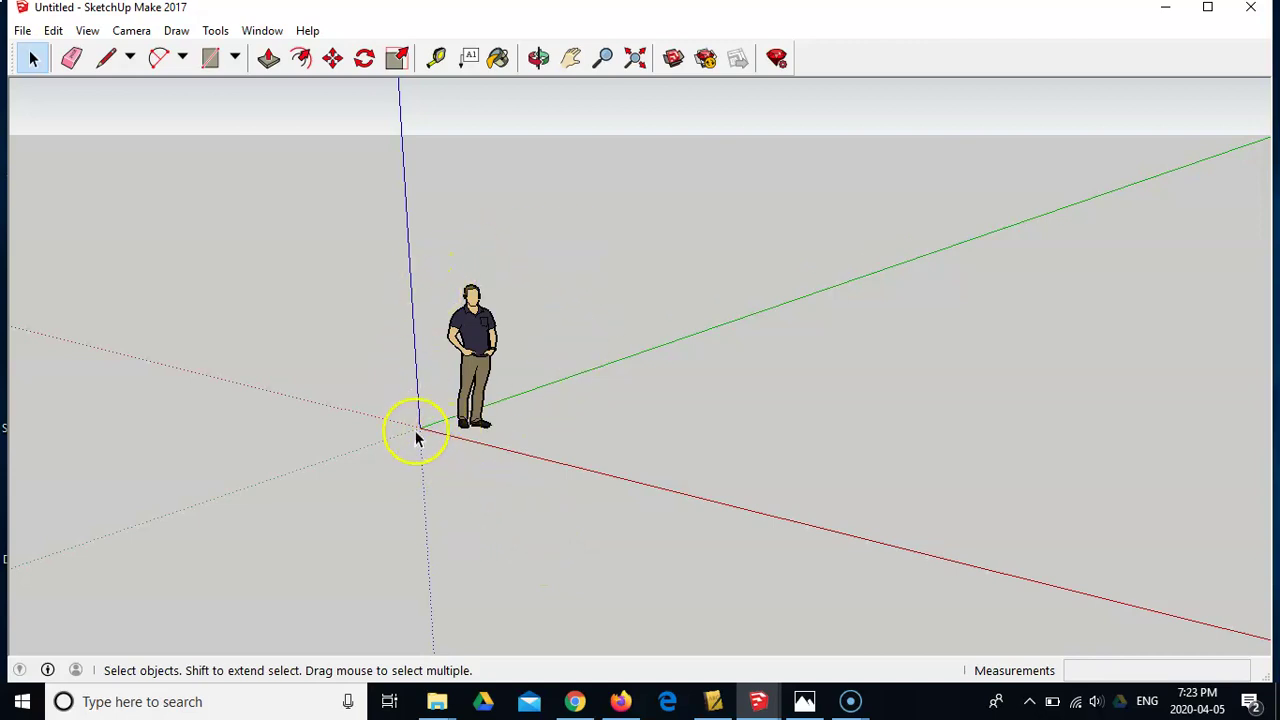
Draw a 290 mm line from the origin along the red axis.
scroll(417, 432, "up", 3)
scroll(417, 428, "up", 3)
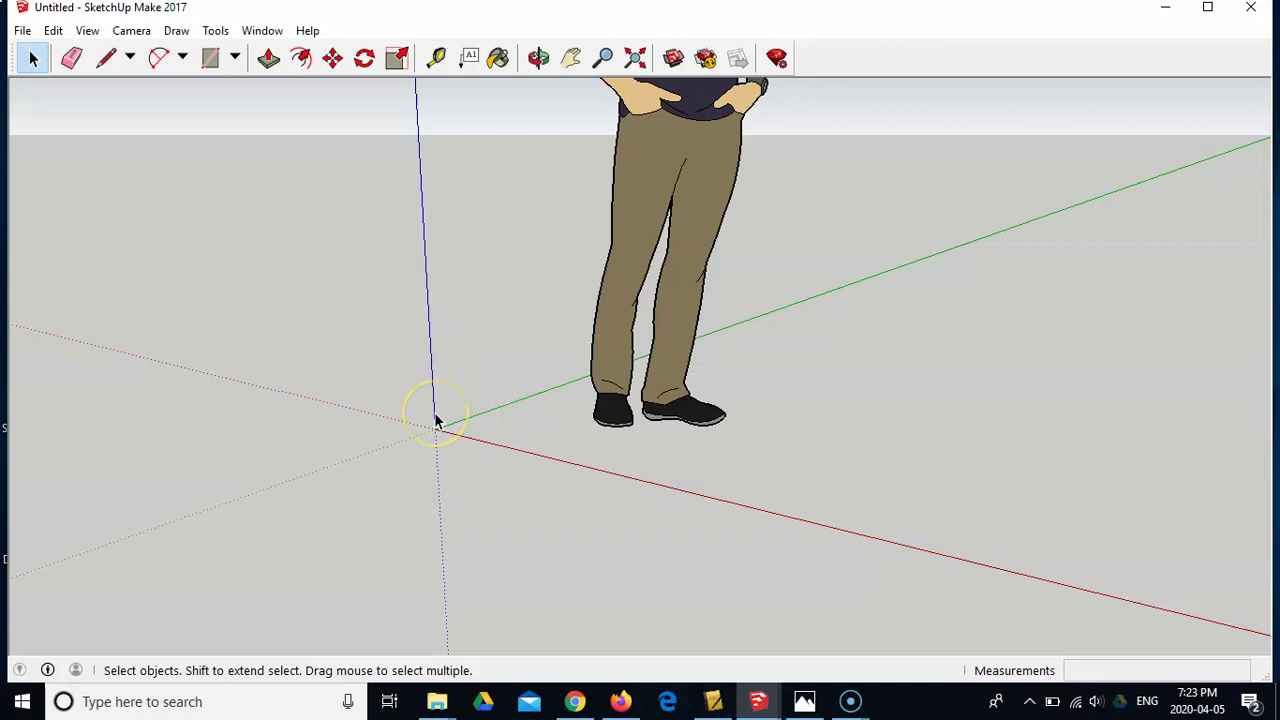
scroll(435, 420, "up", 3)
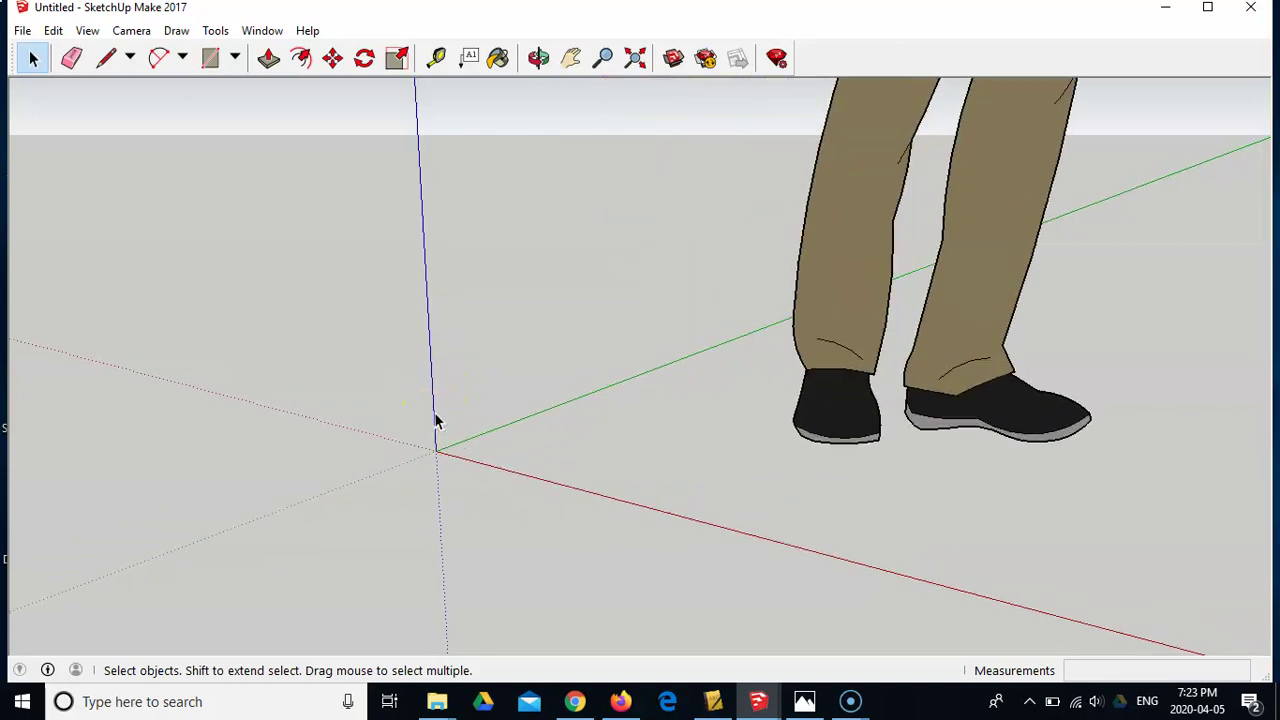
scroll(434, 460, "up", 2)
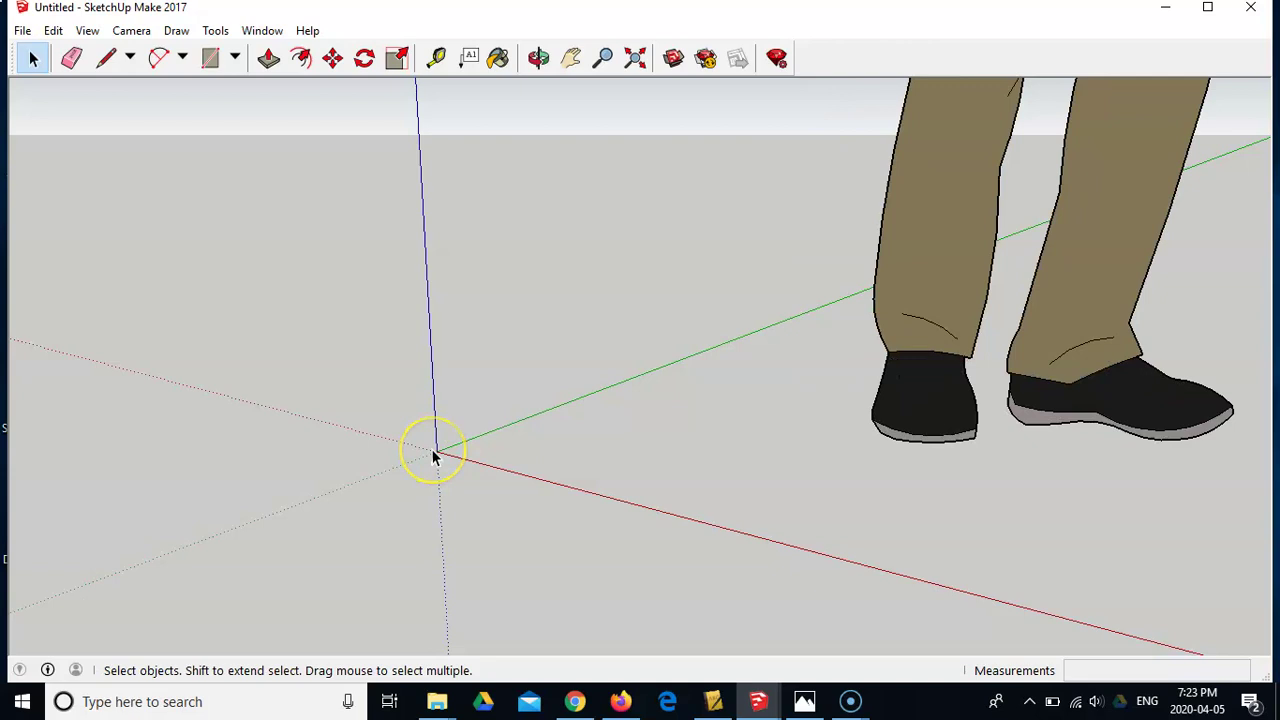
scroll(434, 453, "up", 2)
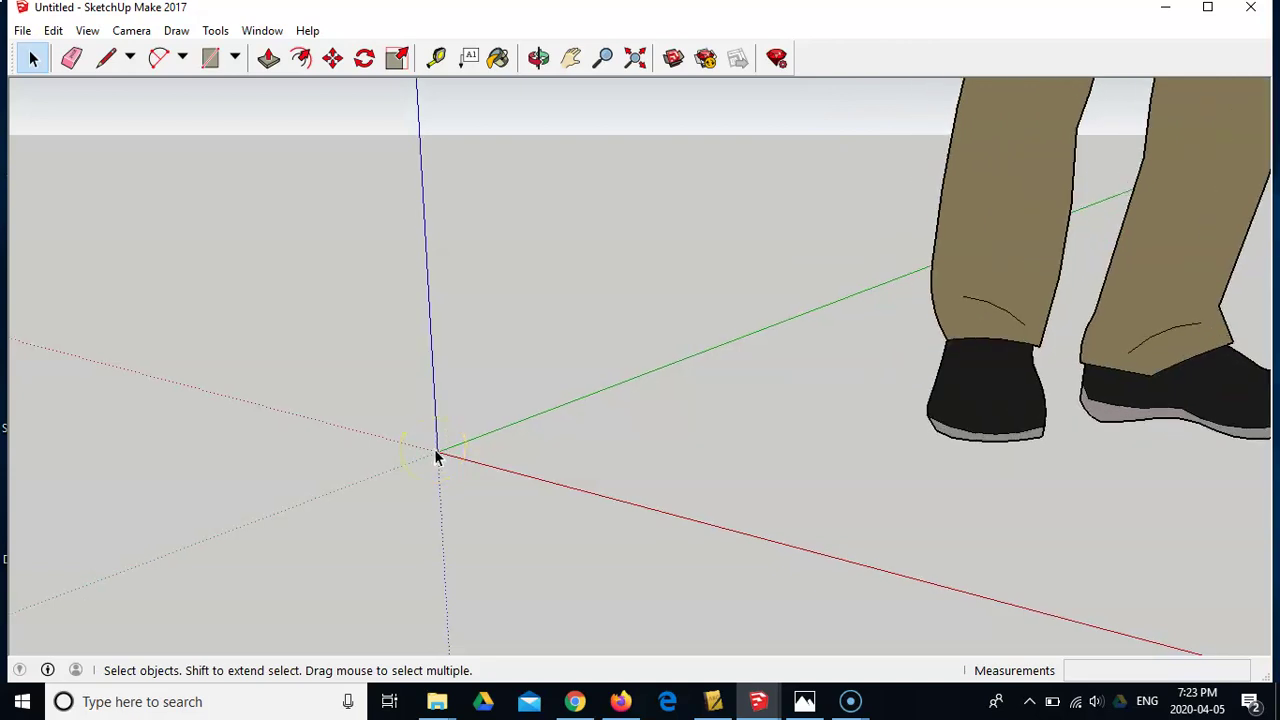
scroll(417, 465, "up", 4)
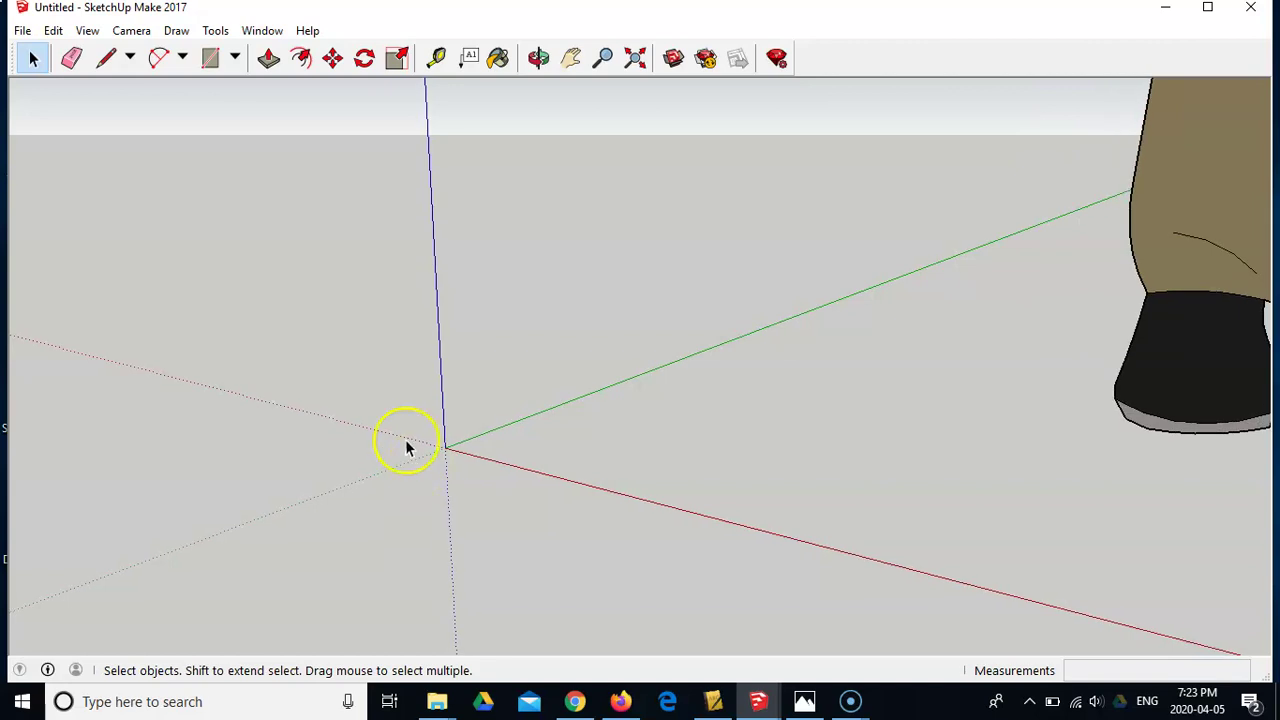
left_click_drag(405, 440, 430, 447)
middle_click_drag(428, 447, 474, 465)
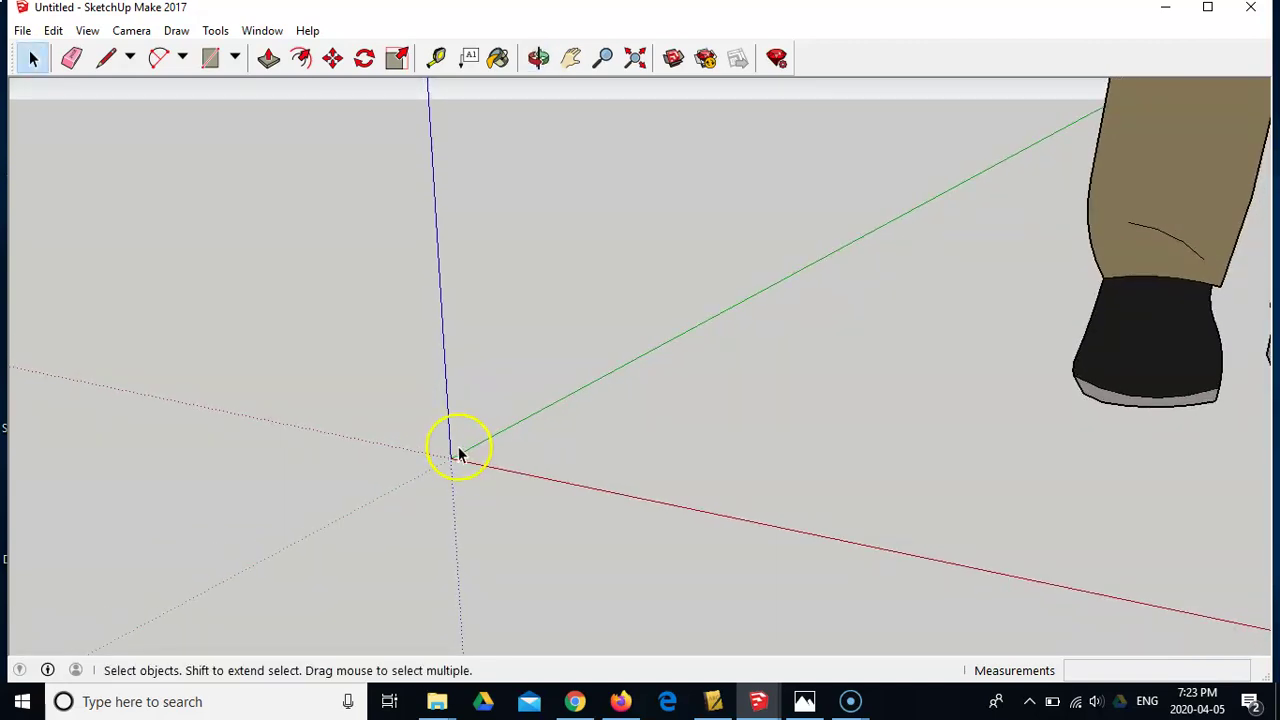
left_click(107, 58)
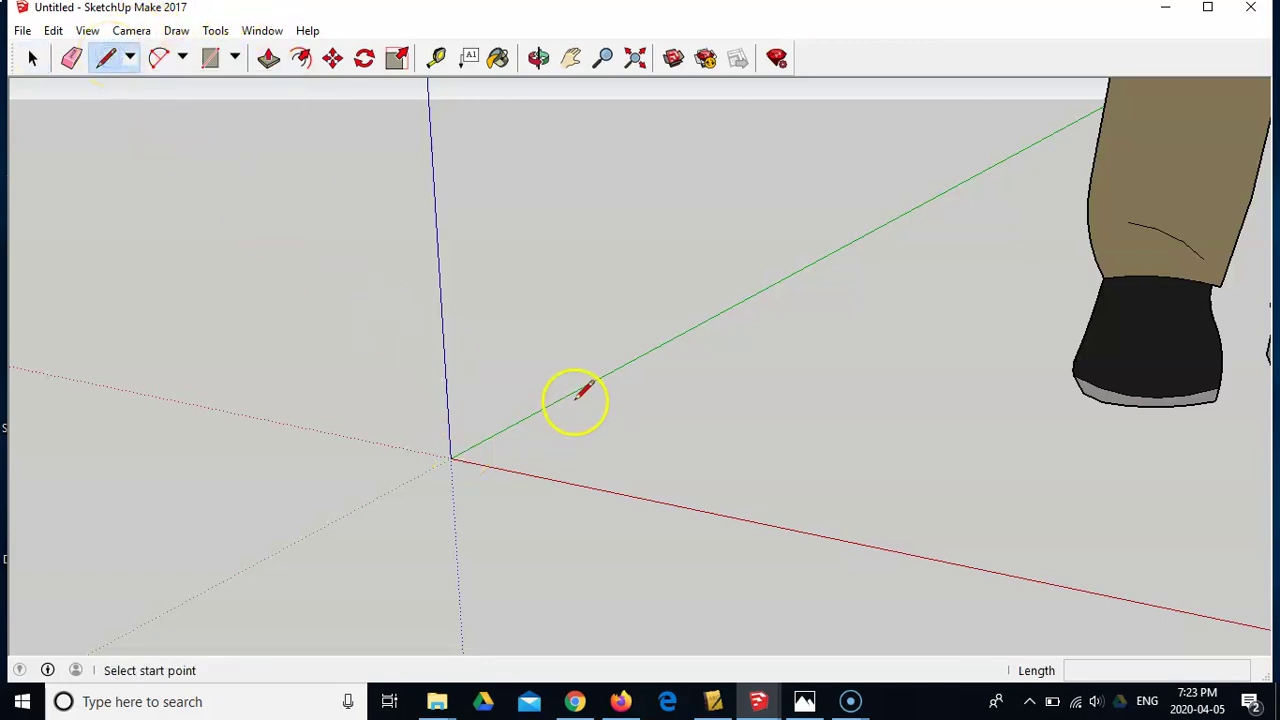
left_click(451, 458)
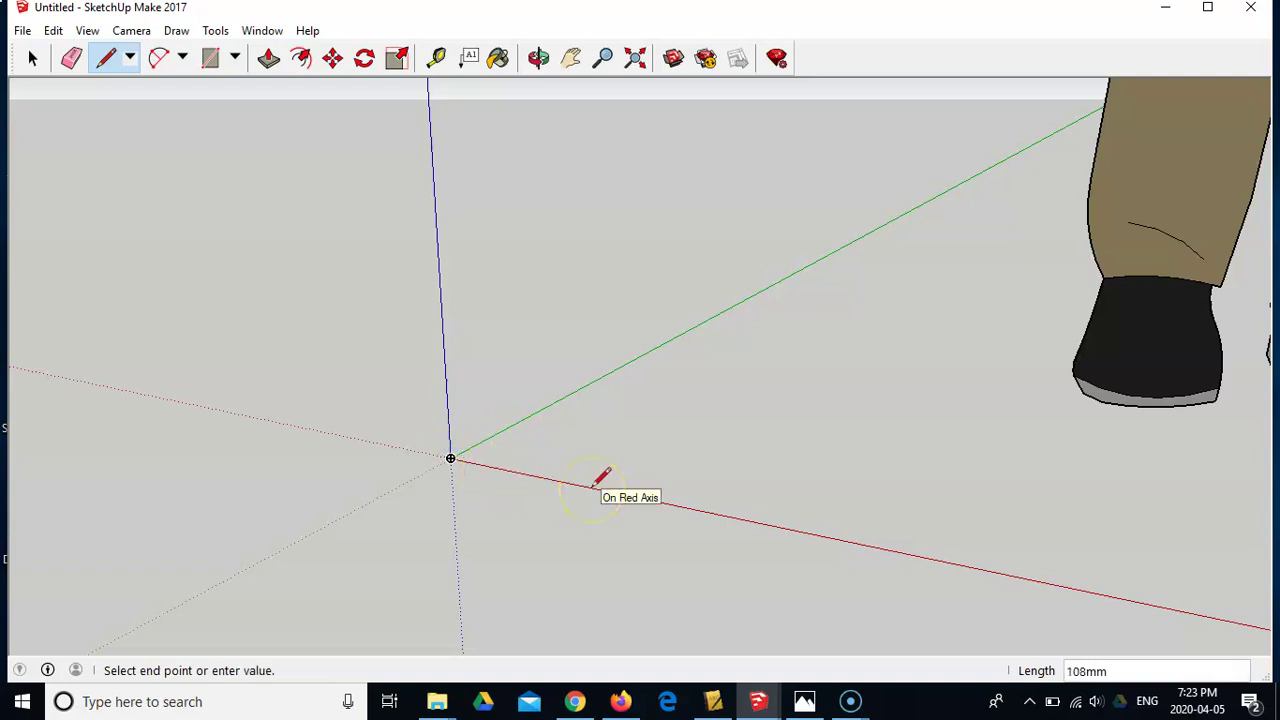
type("290")
key("Return")
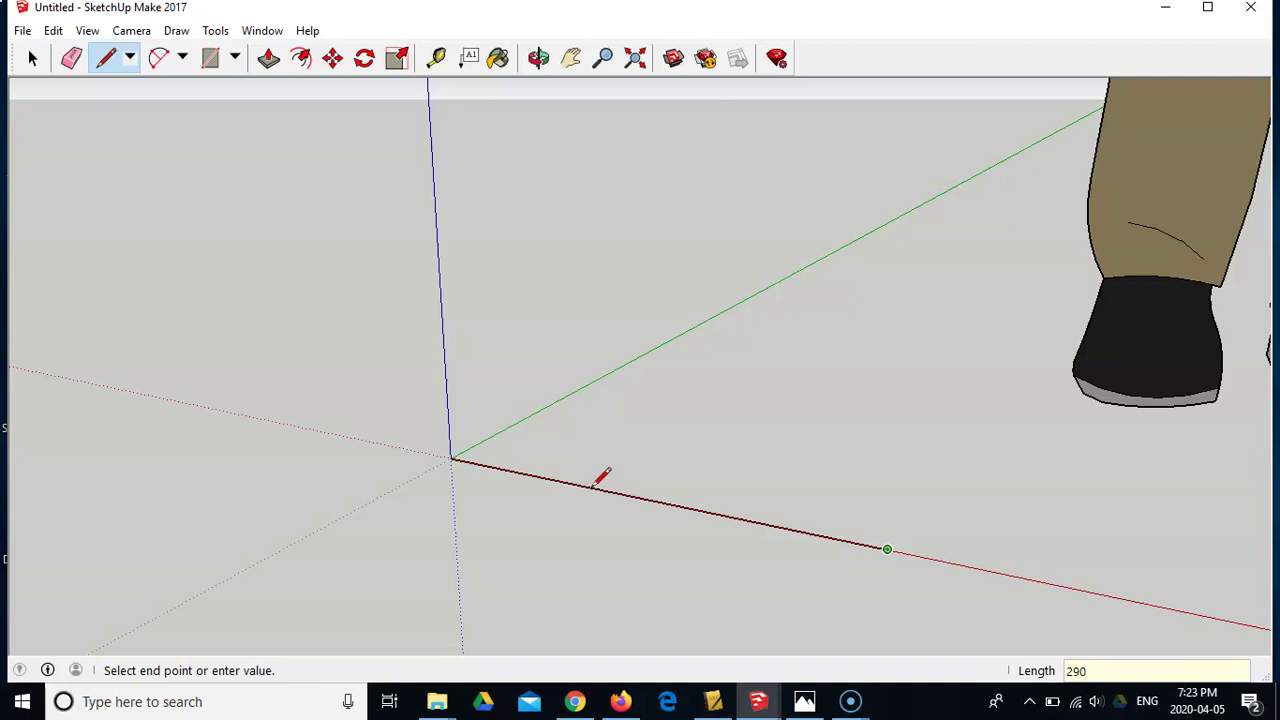
Draw a 60 mm line from the midpoint of the 290 mm baseline in the green axis direction.
left_click_drag(612, 481, 645, 497)
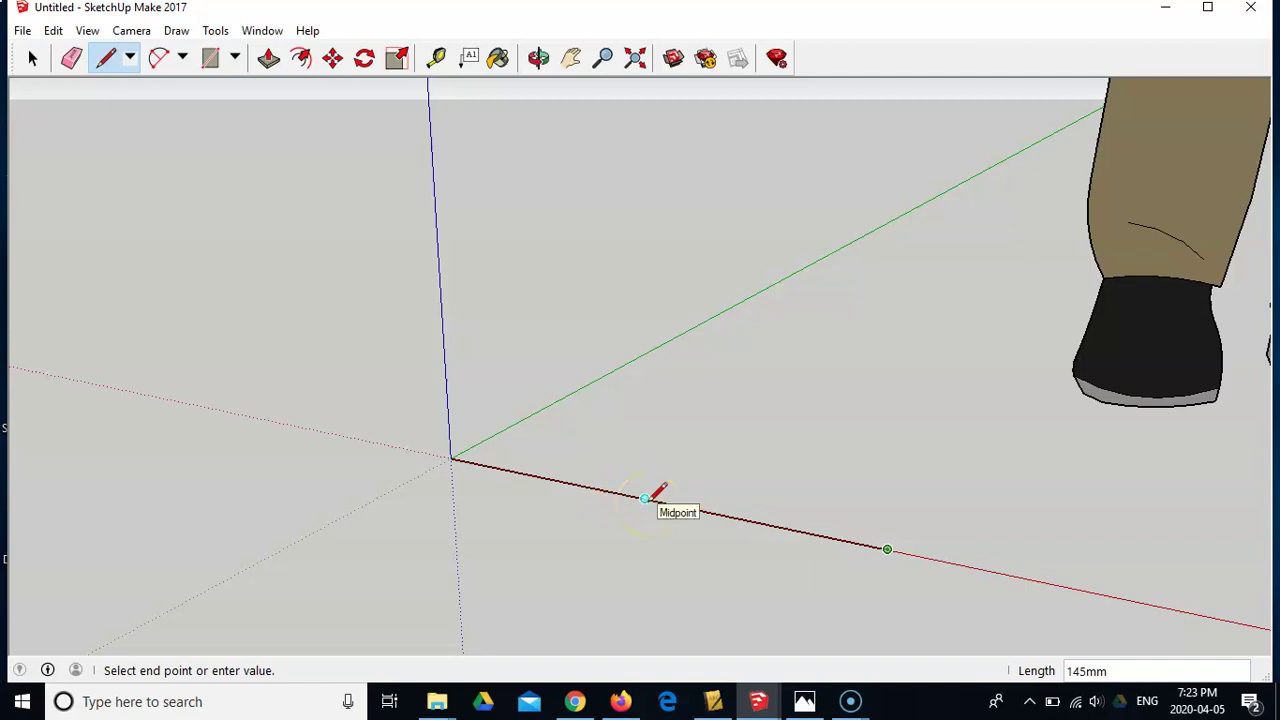
left_click(645, 497)
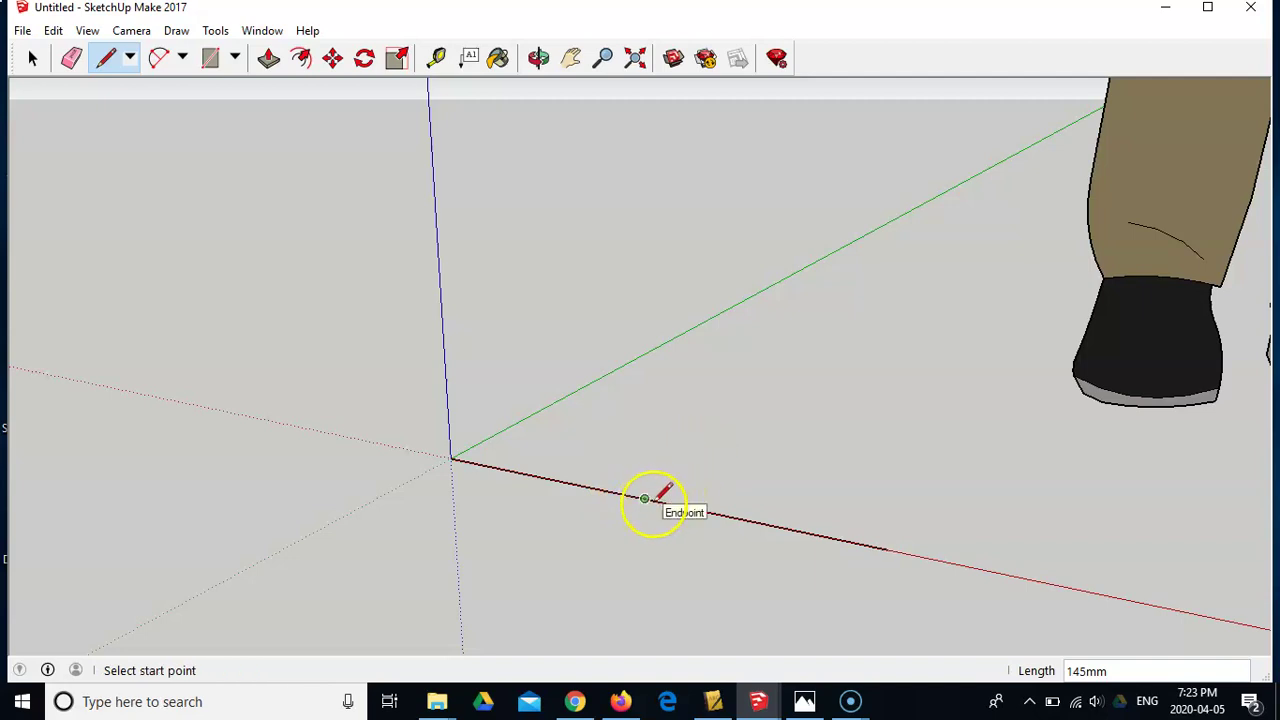
left_click(645, 497)
left_click_drag(671, 480, 701, 457)
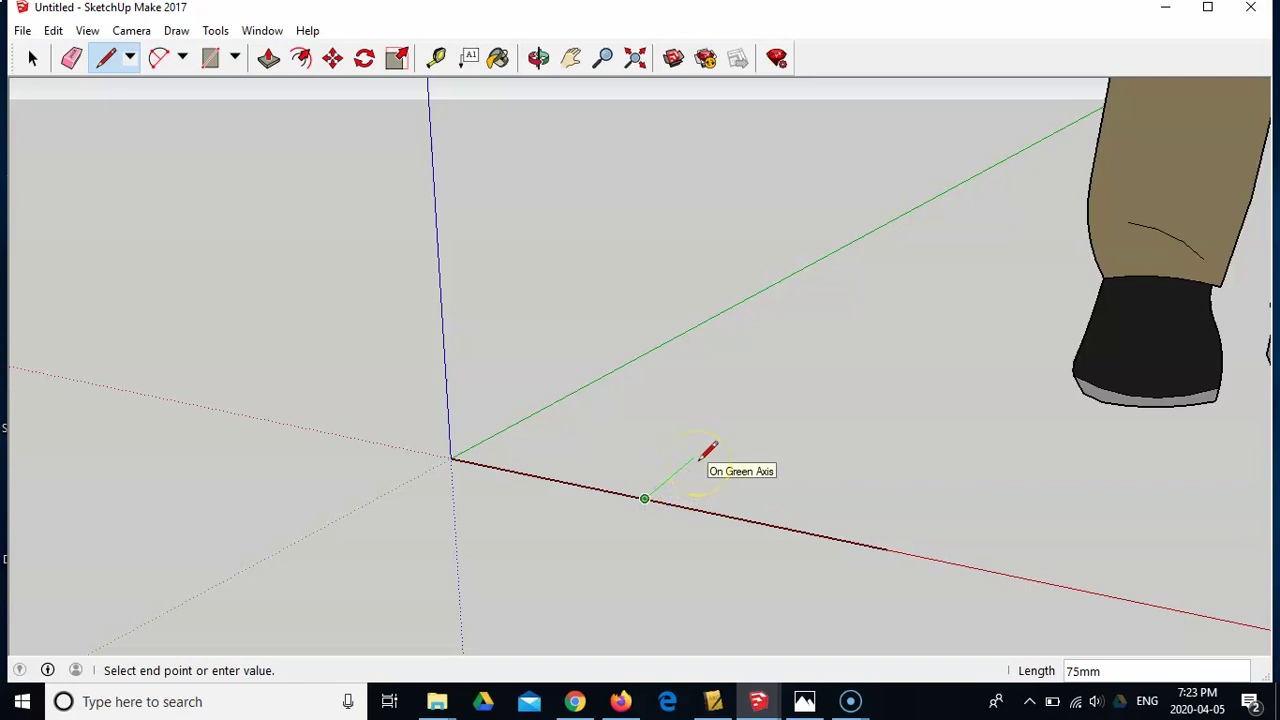
type("60")
key("Return")
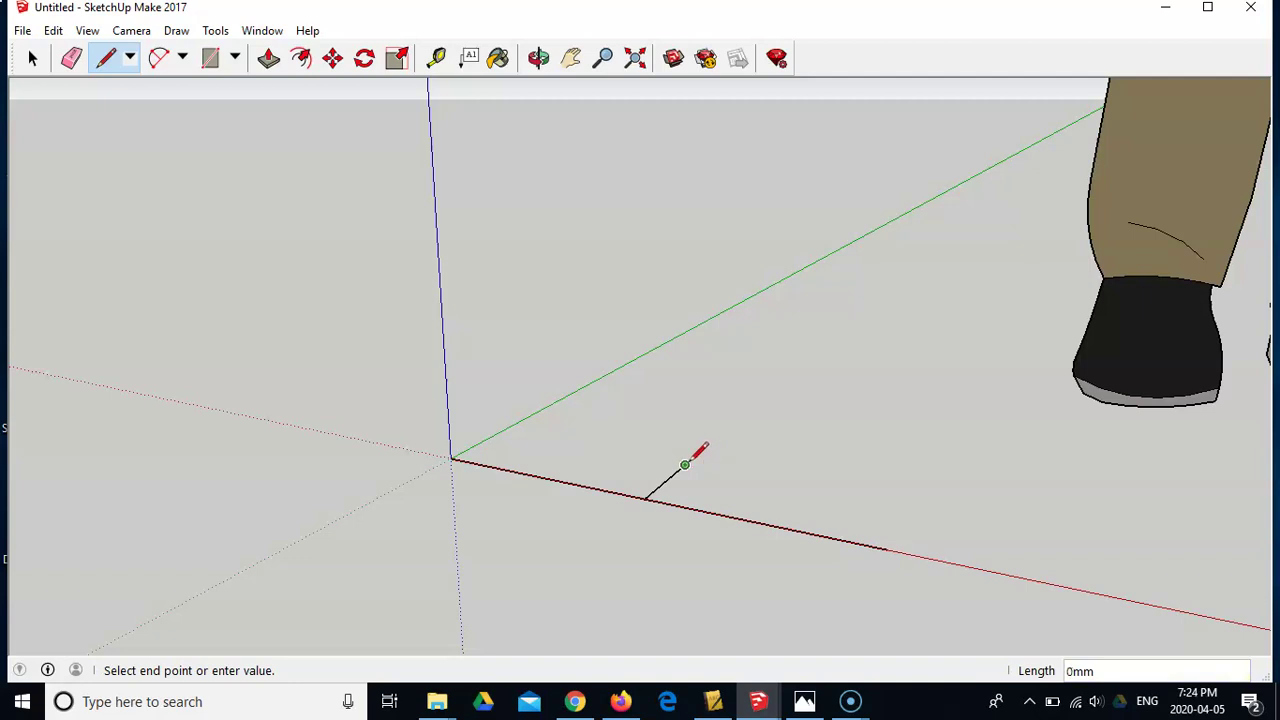
Draw a 32 mm line to each side from the free end of the 60 mm centre line, parallel to the red axis.
scroll(686, 463, "up", 3)
left_click(684, 464)
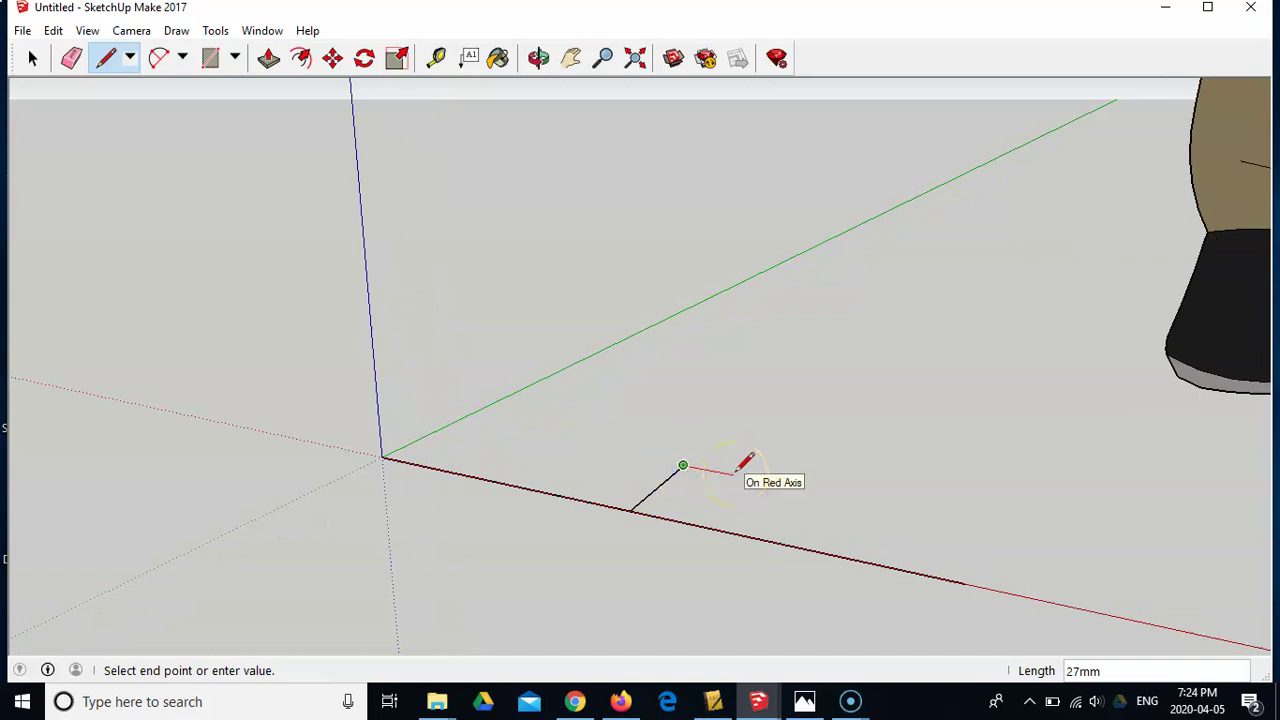
type("32")
key("Return")
left_click(682, 466)
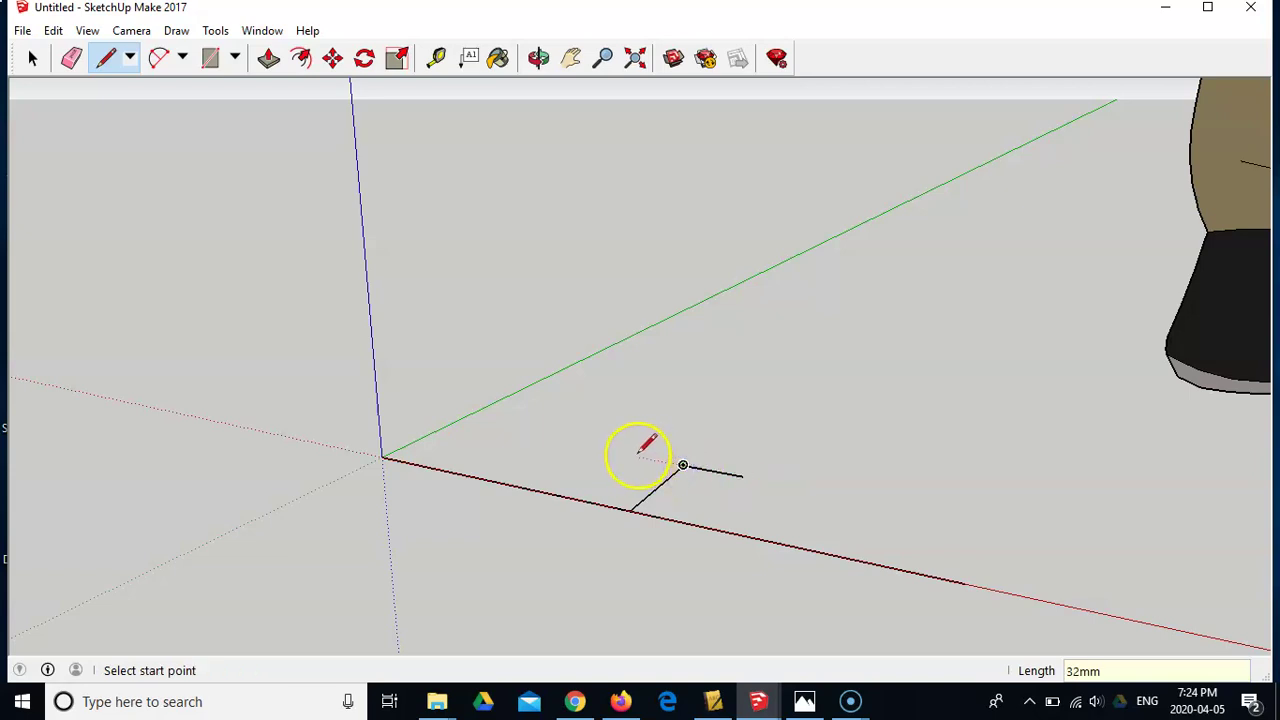
left_click(684, 466)
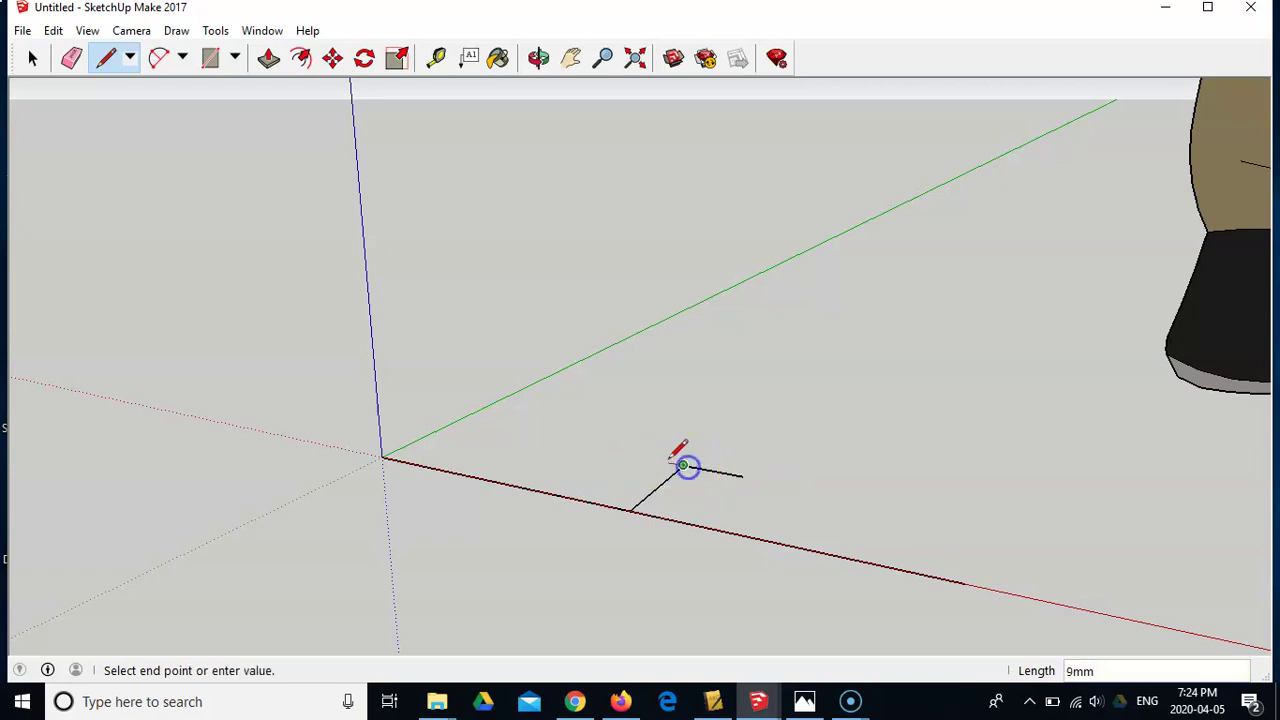
type("32")
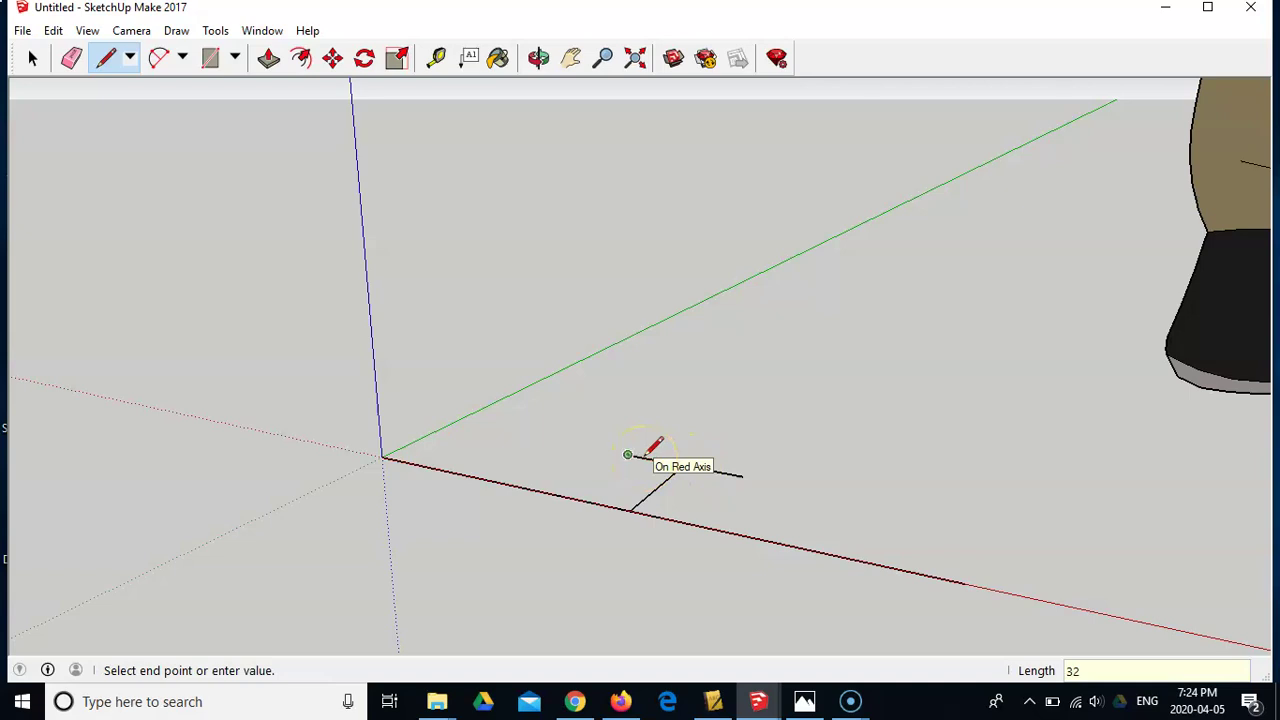
key("Return")
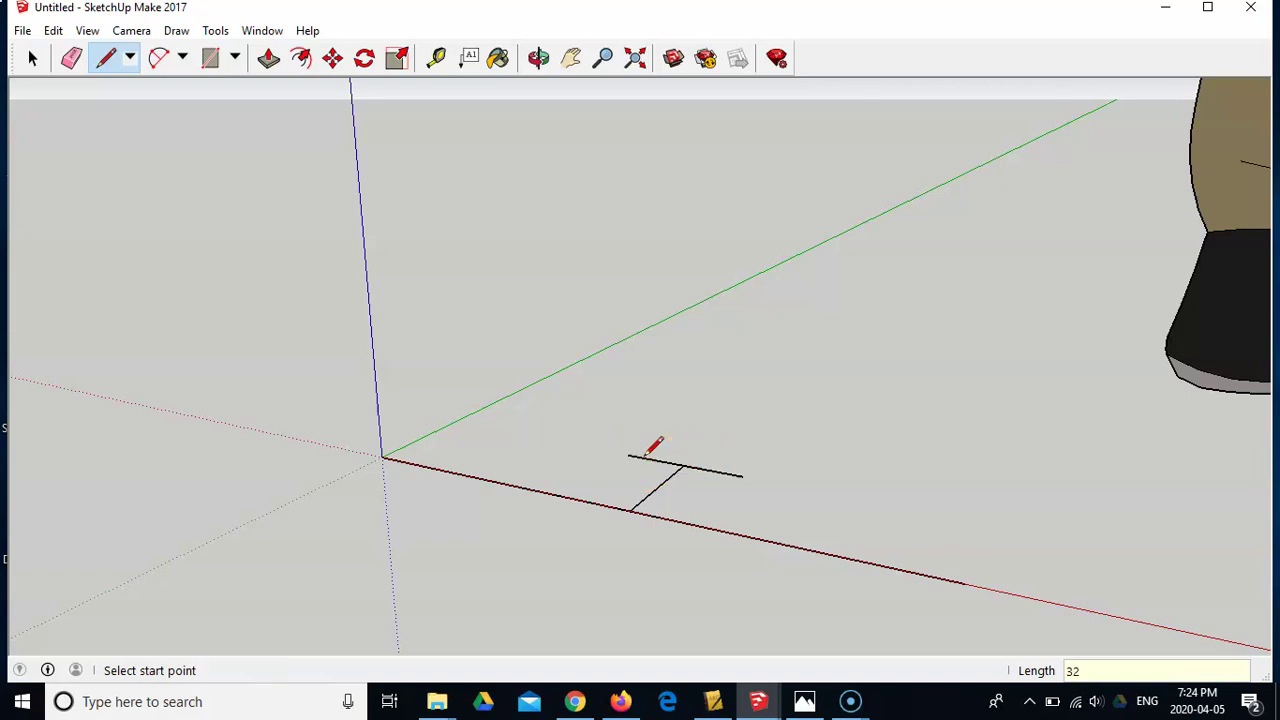
left_click(382, 456)
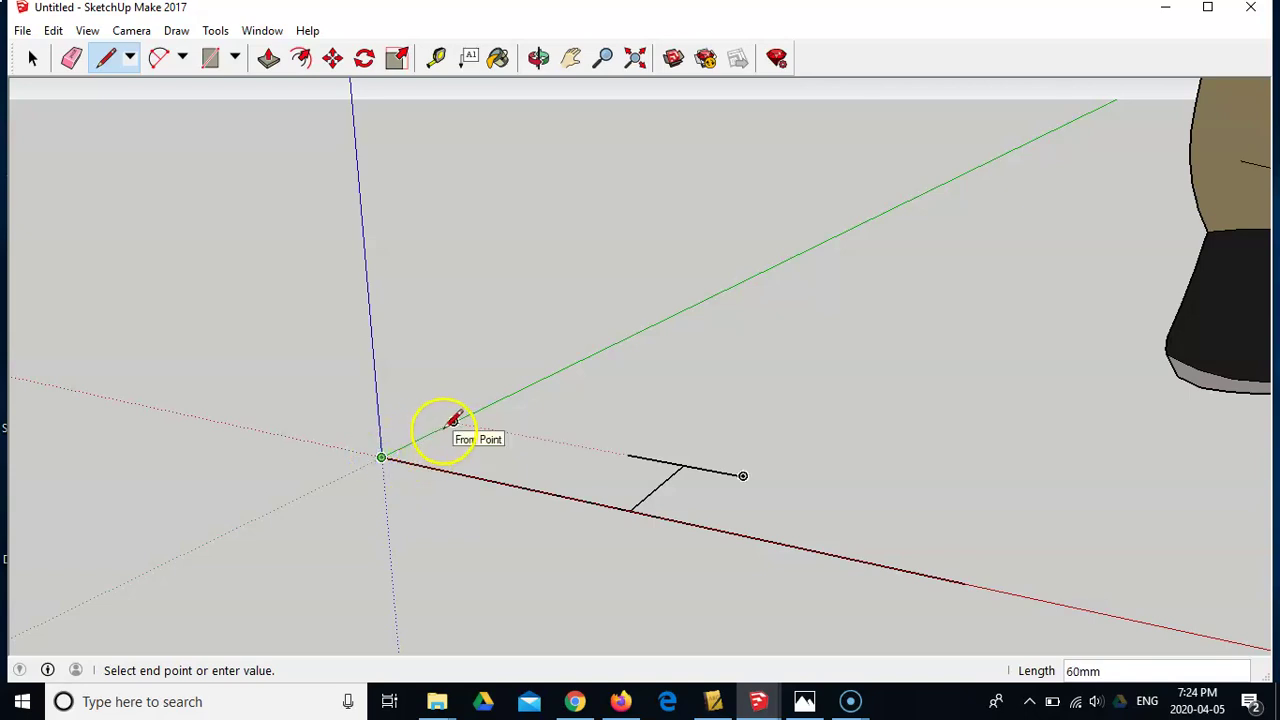
left_click(383, 456)
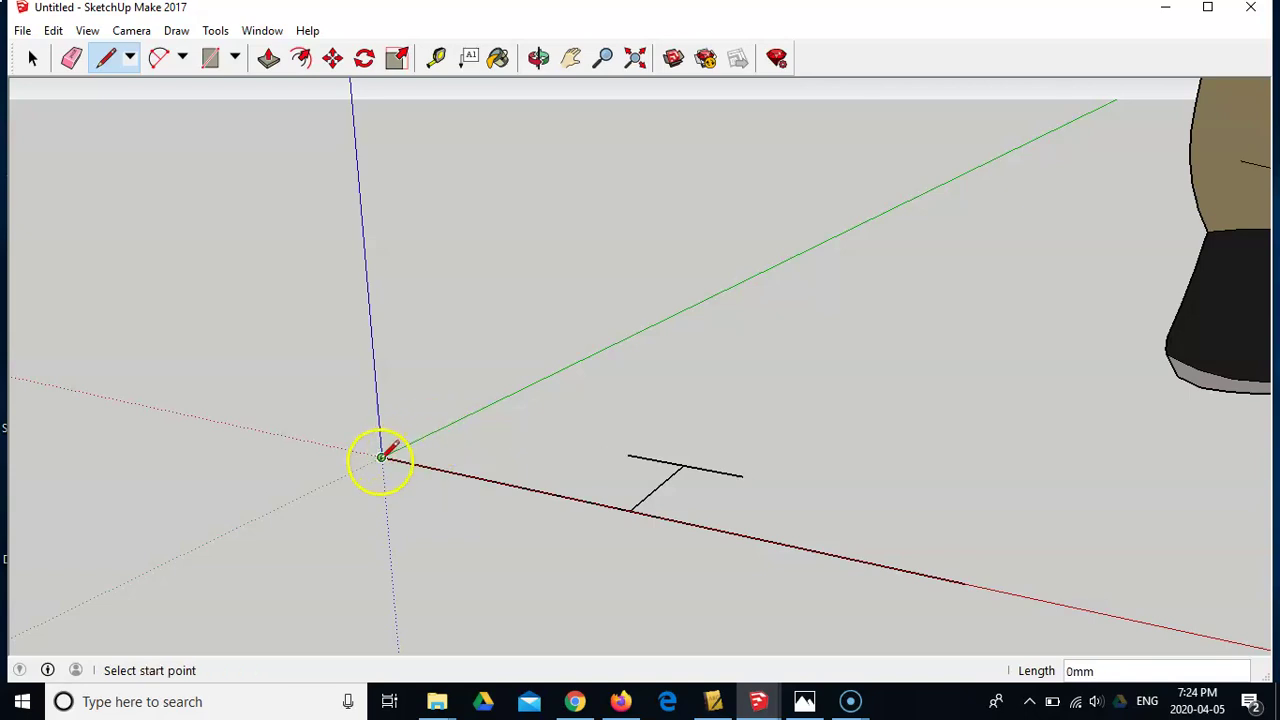
left_click(382, 457)
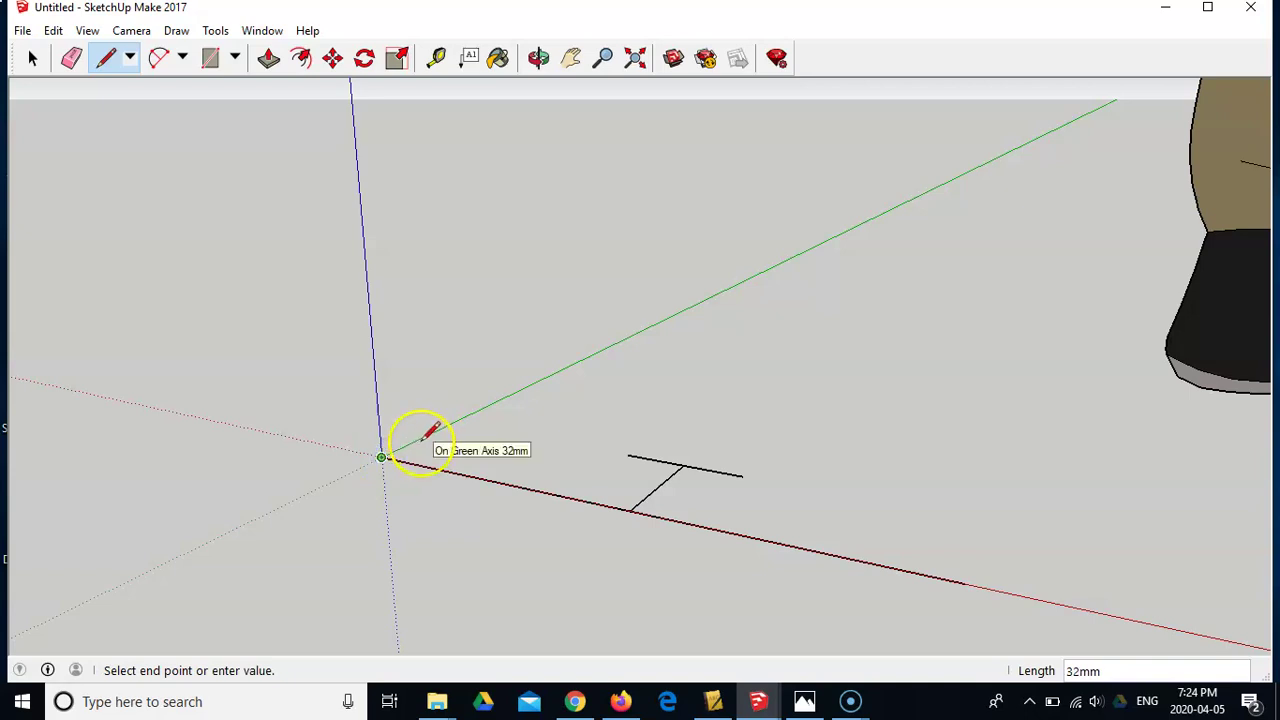
left_click(966, 584)
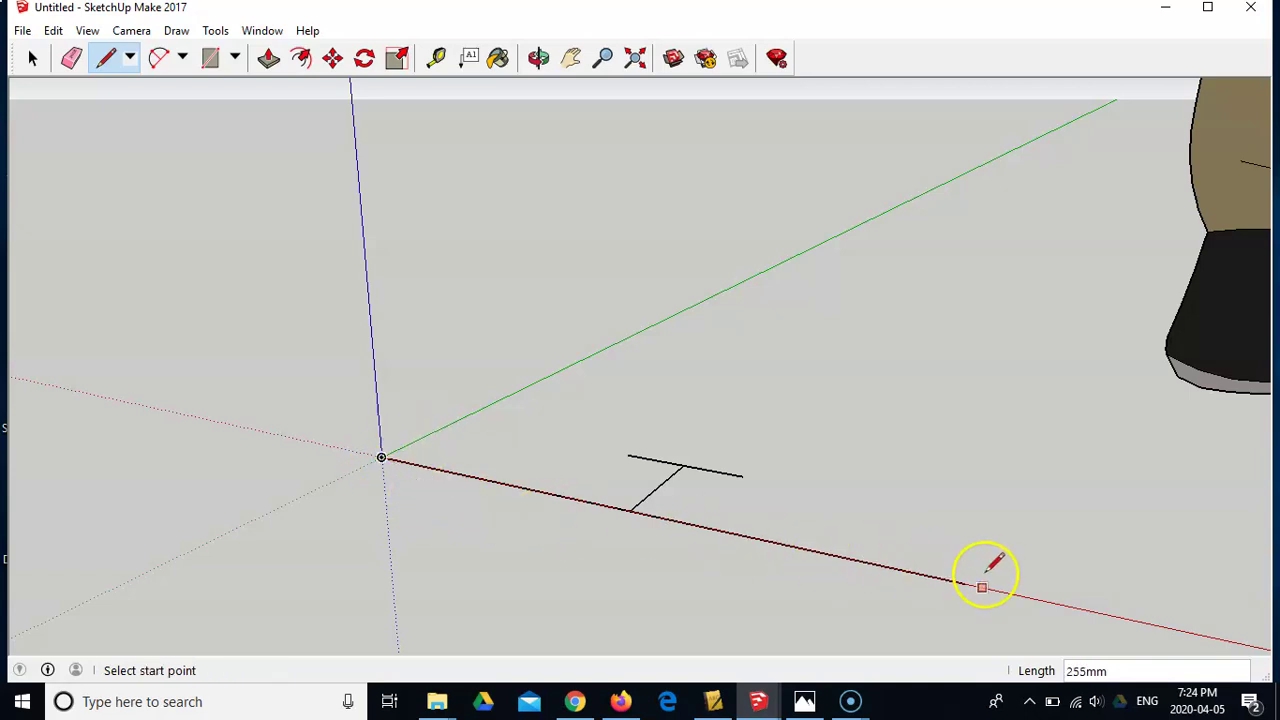
At the baseline's far end, draw a 20 mm line in the green direction and a 20 mm line inward, parallel to the red axis.
left_click(966, 583)
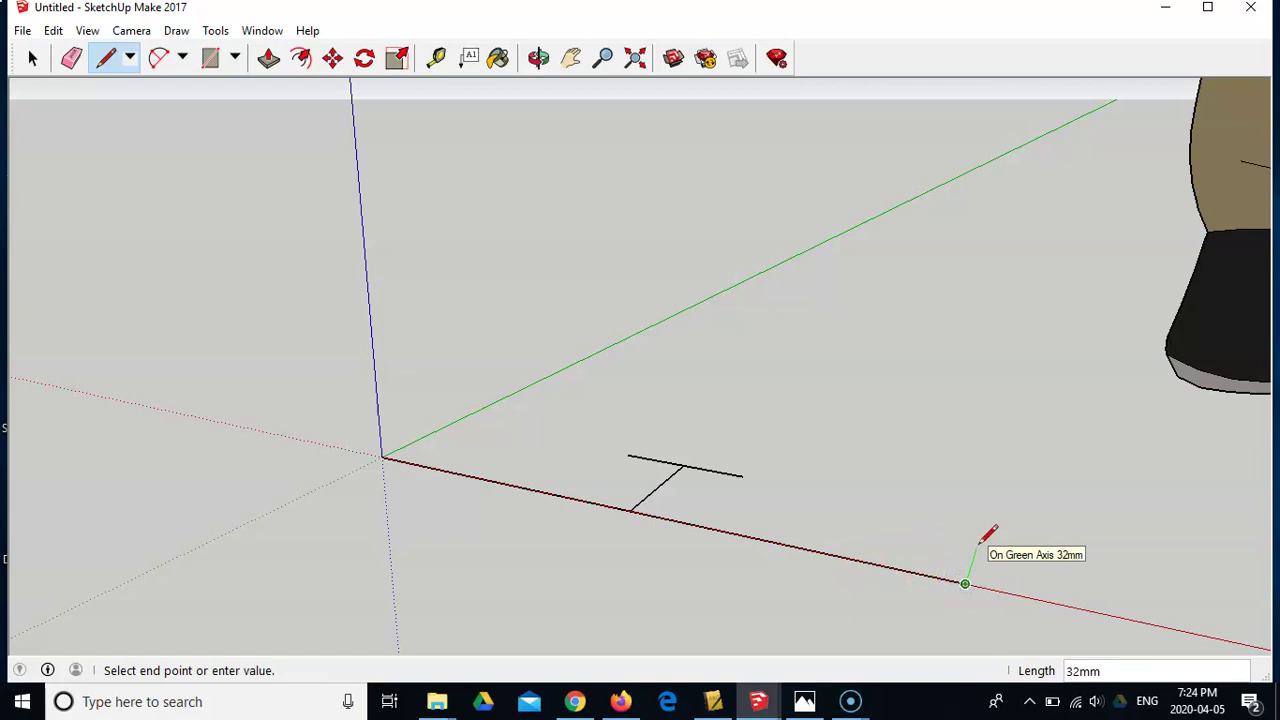
type("20")
key("Return")
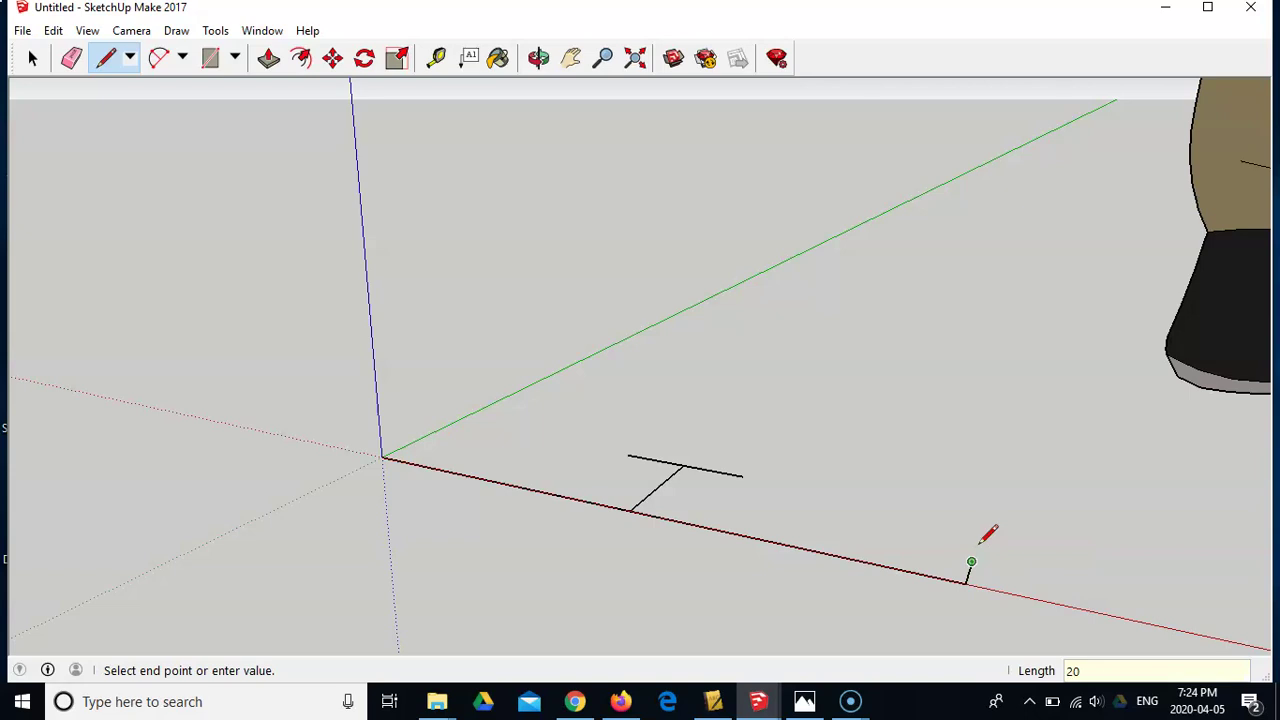
left_click(955, 545)
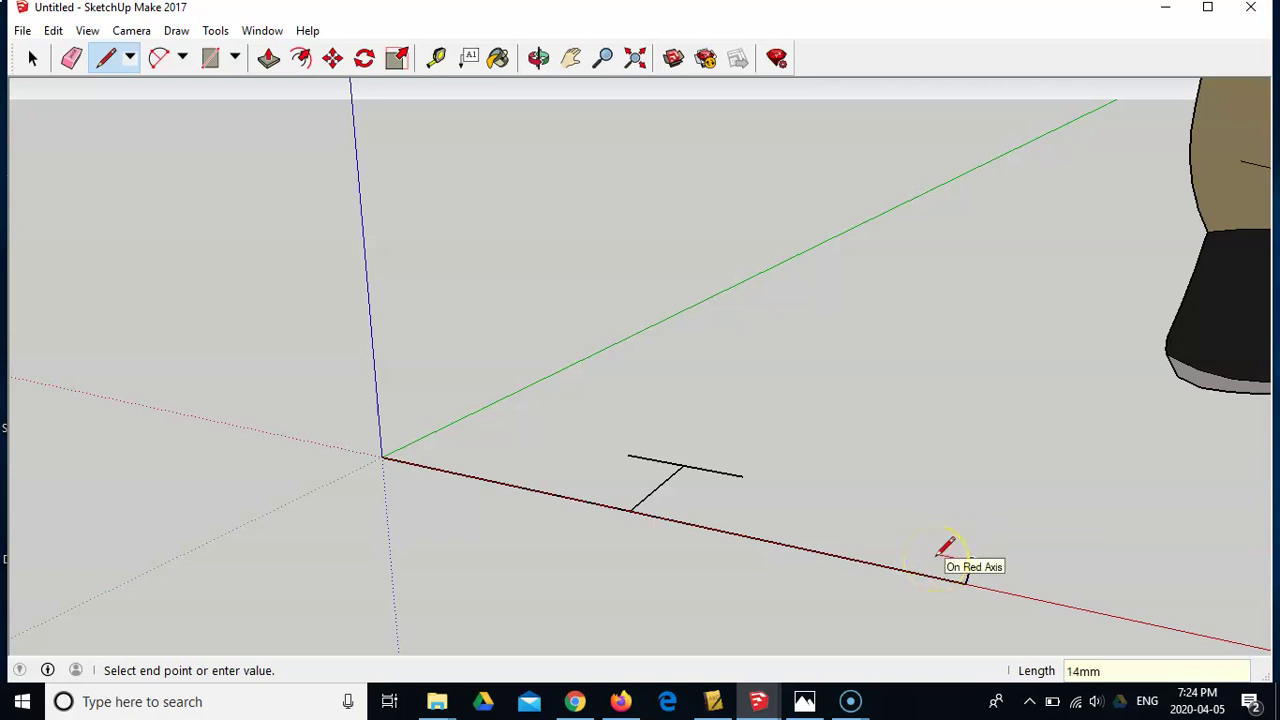
type("20")
key("Return")
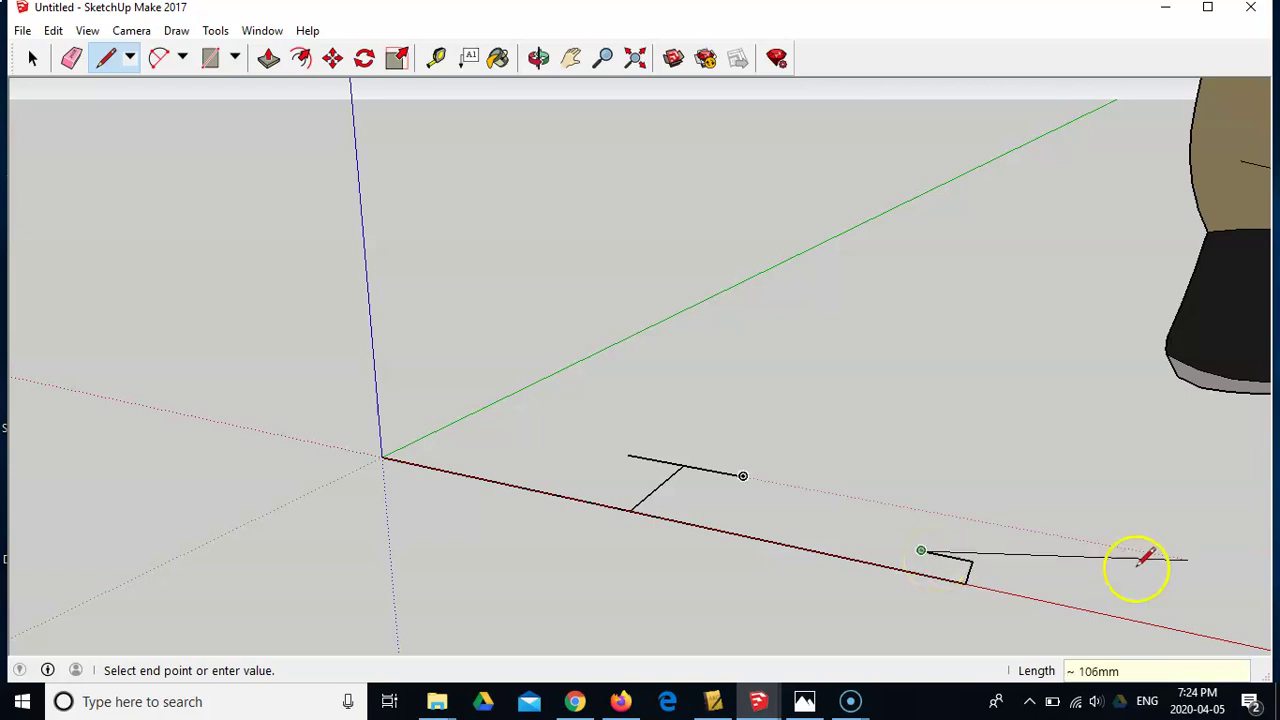
mouse_move(1140, 545)
middle_mouse_down()
mouse_move(1114, 651)
mouse_move(1157, 686)
mouse_move(1191, 573)
mouse_move(1143, 540)
mouse_move(1066, 606)
mouse_move(1080, 537)
mouse_move(1130, 542)
mouse_move(1157, 608)
middle_mouse_up()
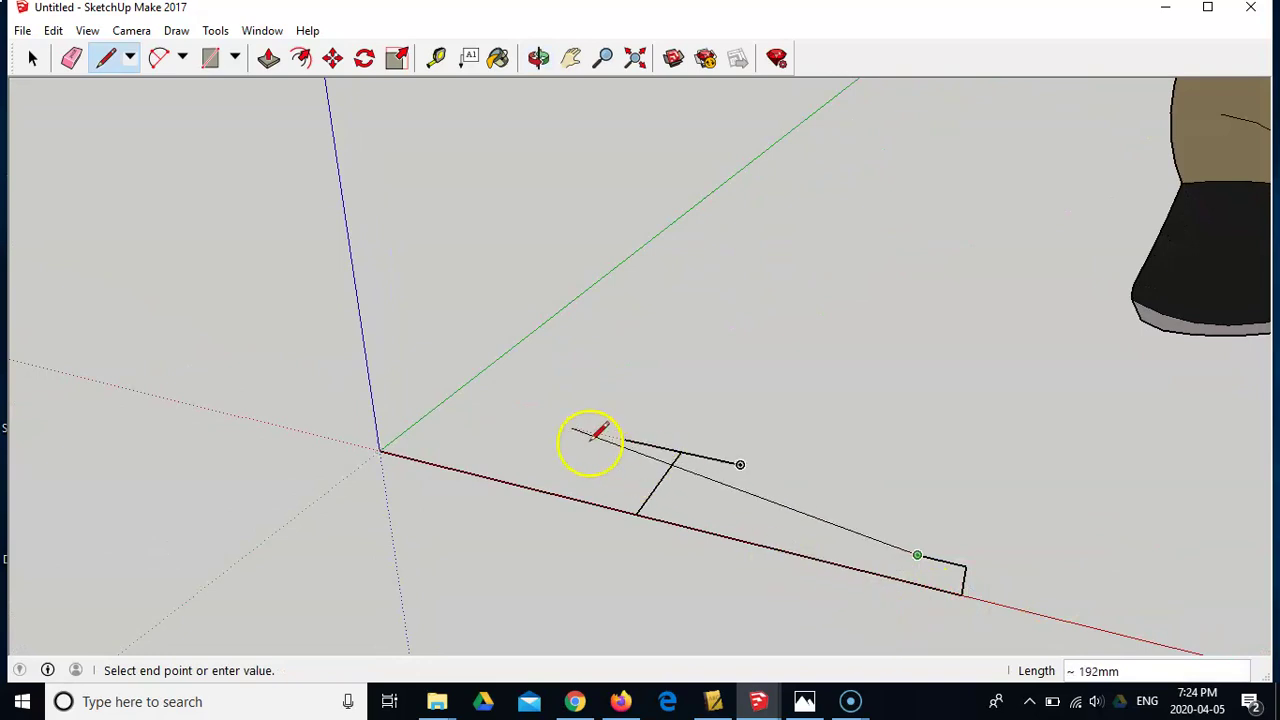
key("Escape")
At the origin, draw a 20 mm line along the green axis and a 20 mm line inward, parallel to the red axis.
left_click(379, 451)
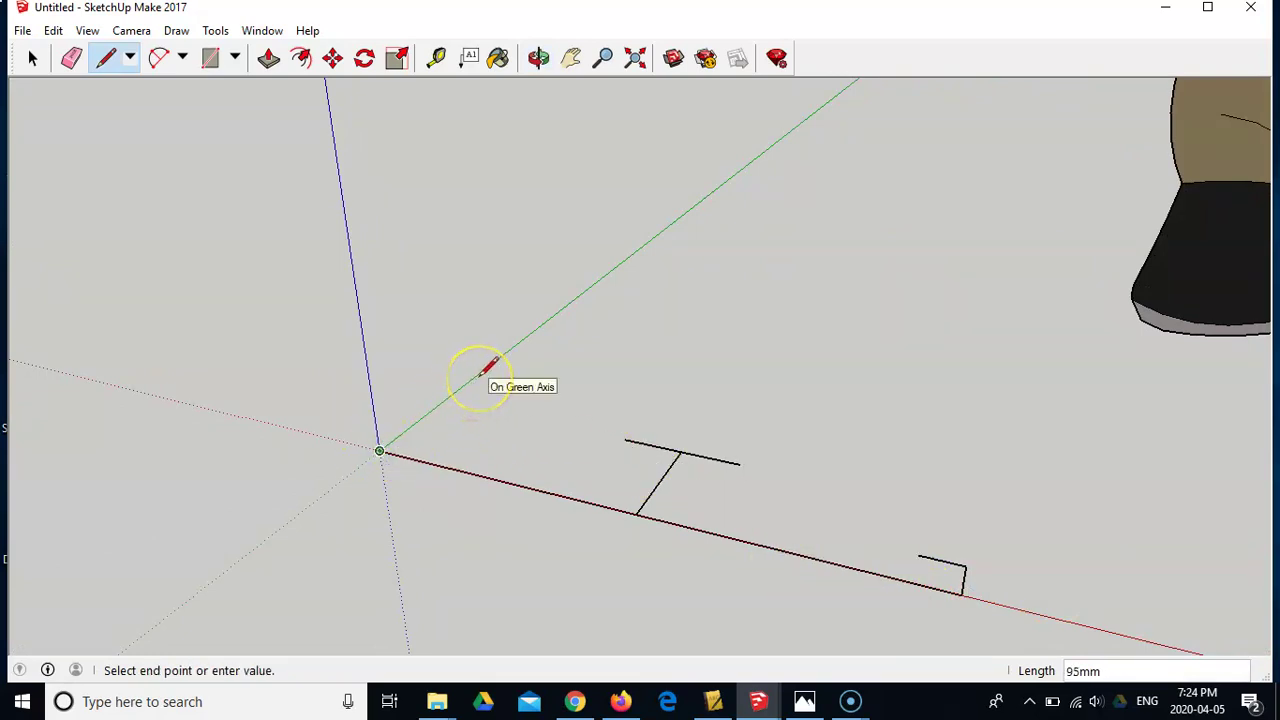
type("20")
key("Return")
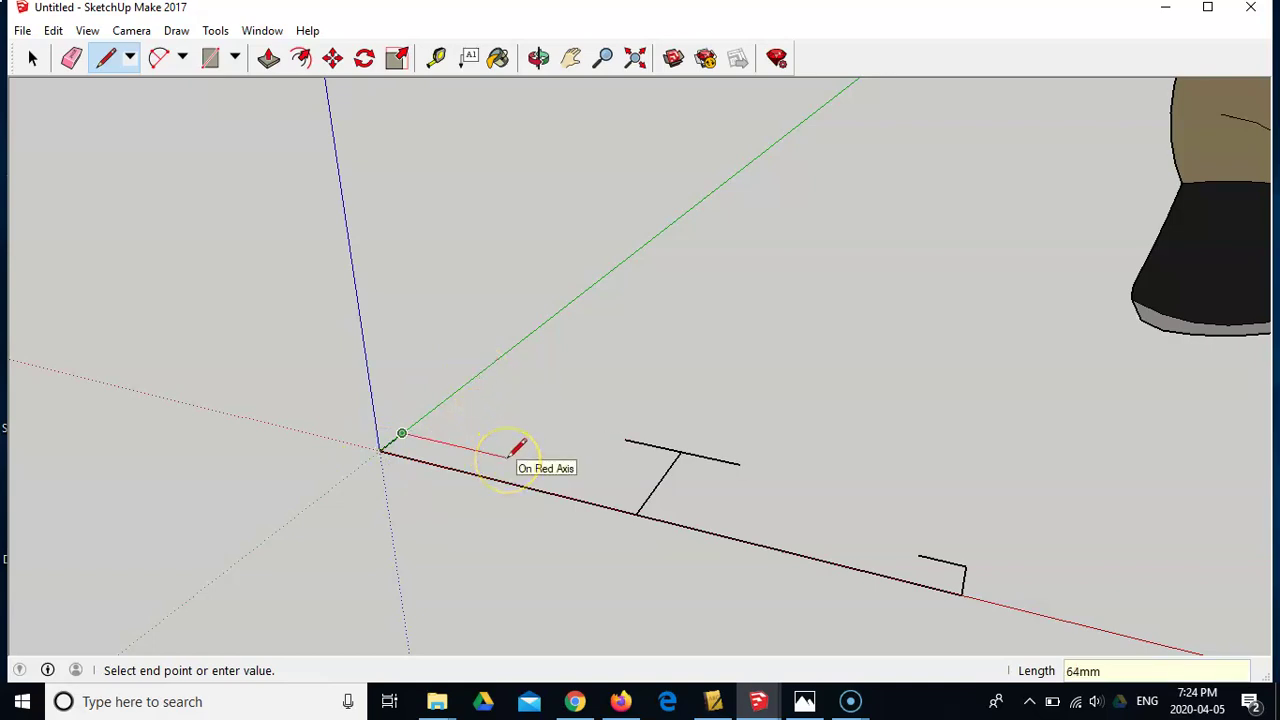
type("20")
key("Return")
Draw a 2 Point Arc with a 9 mm bulge toward the baseline, joining the origin-side 20 mm line's inner end to the top line's nearest end.
middle_click_drag(534, 431, 608, 634)
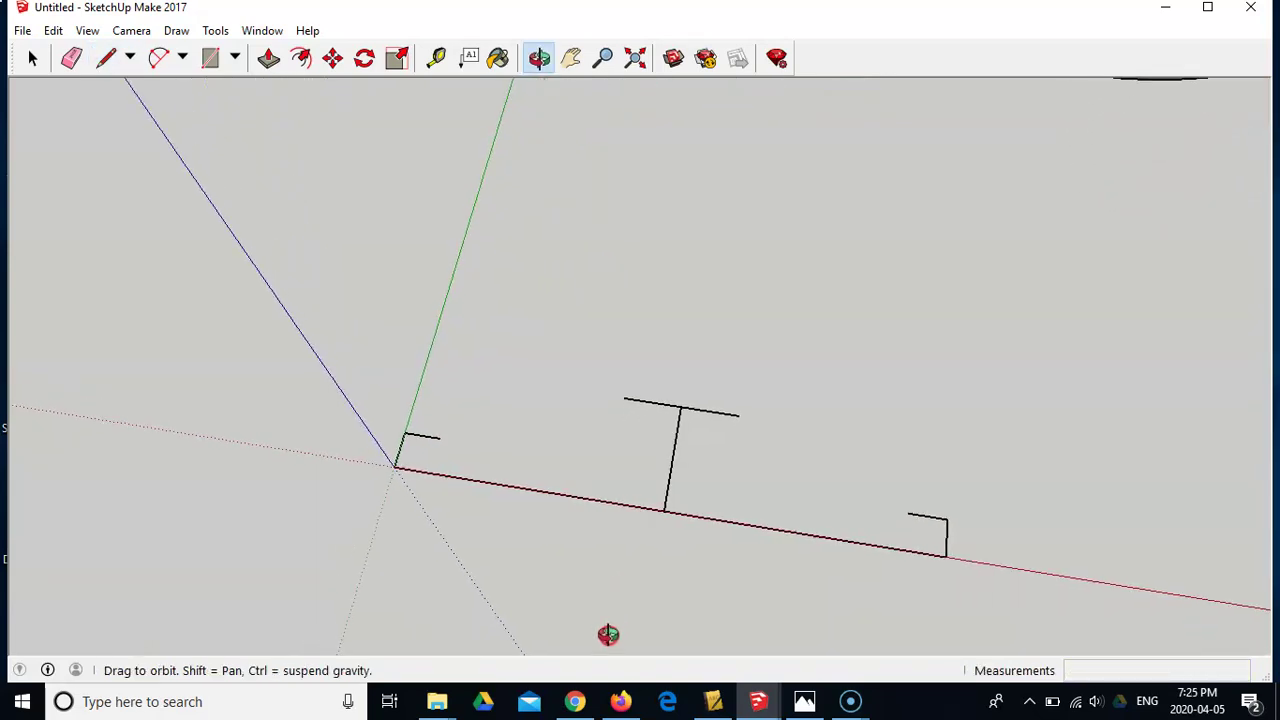
left_click(183, 62)
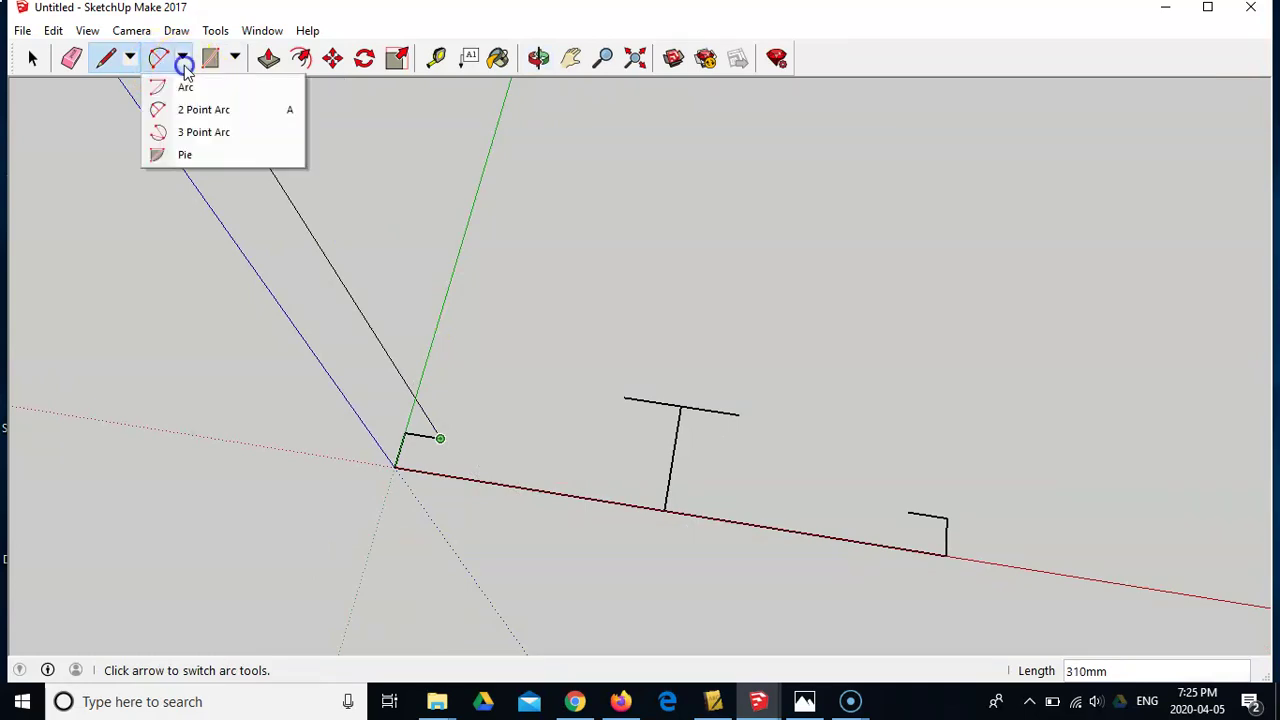
left_click(198, 110)
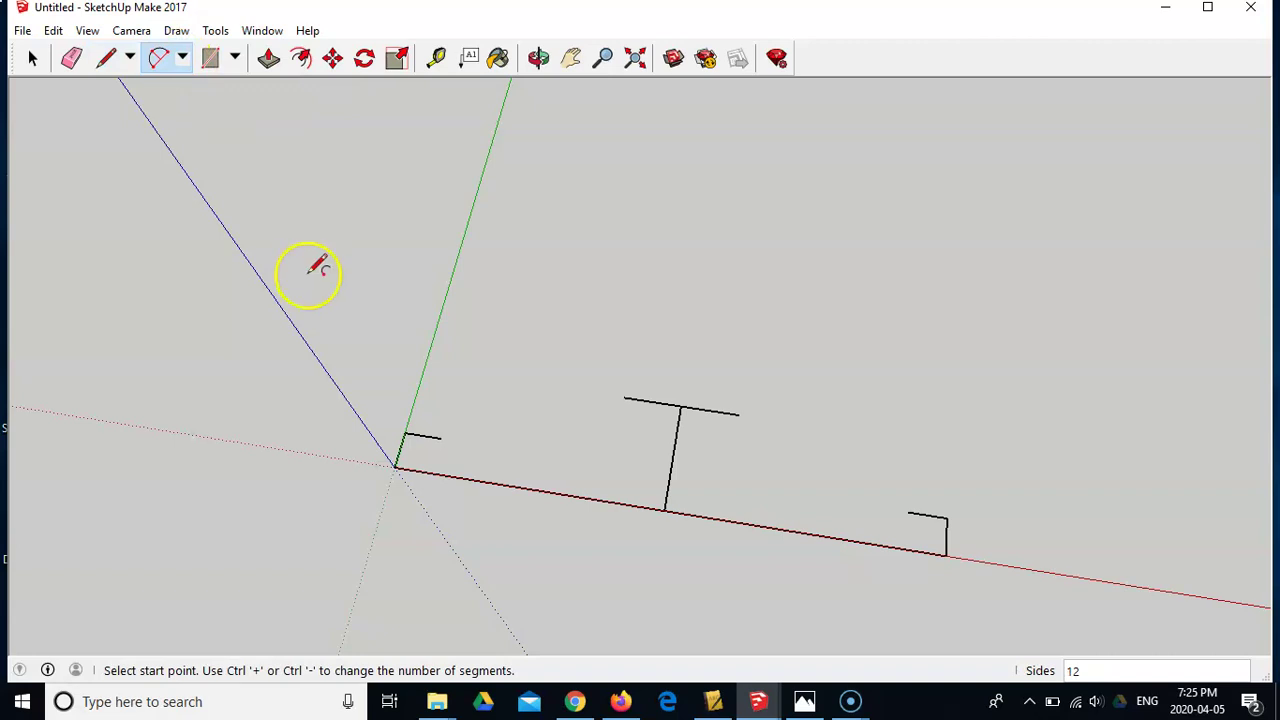
left_click(440, 438)
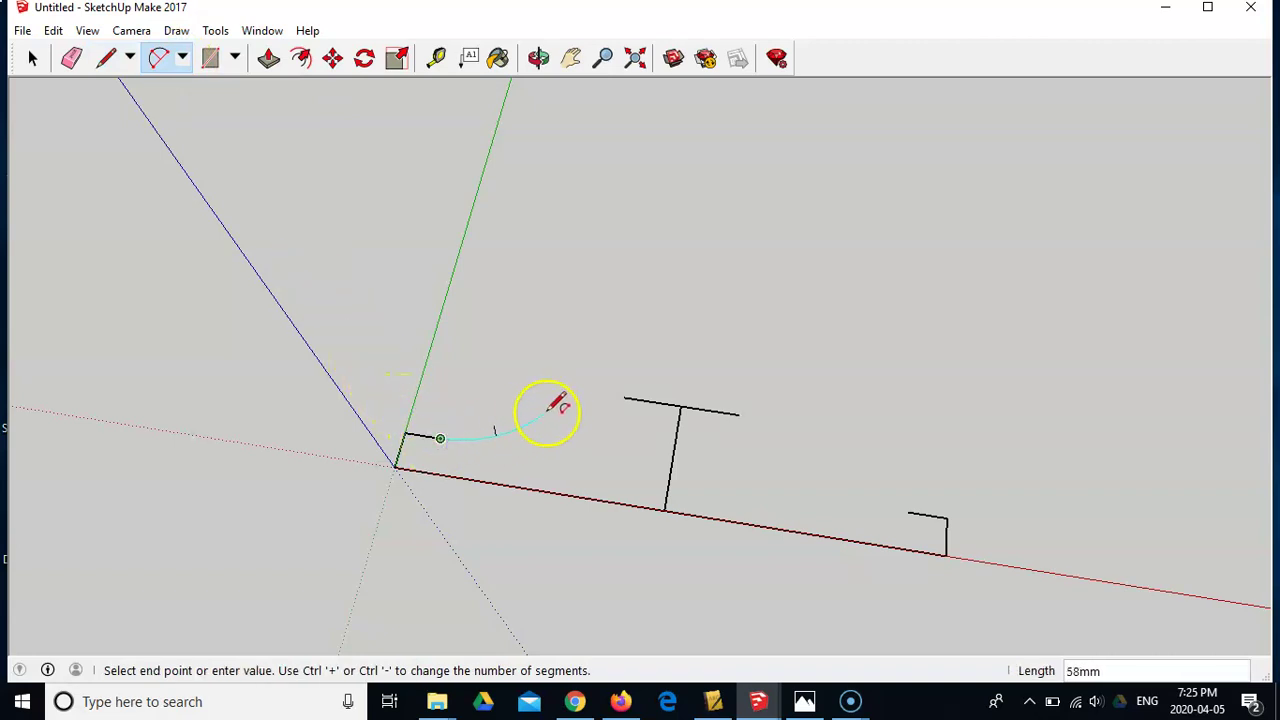
left_click(623, 397)
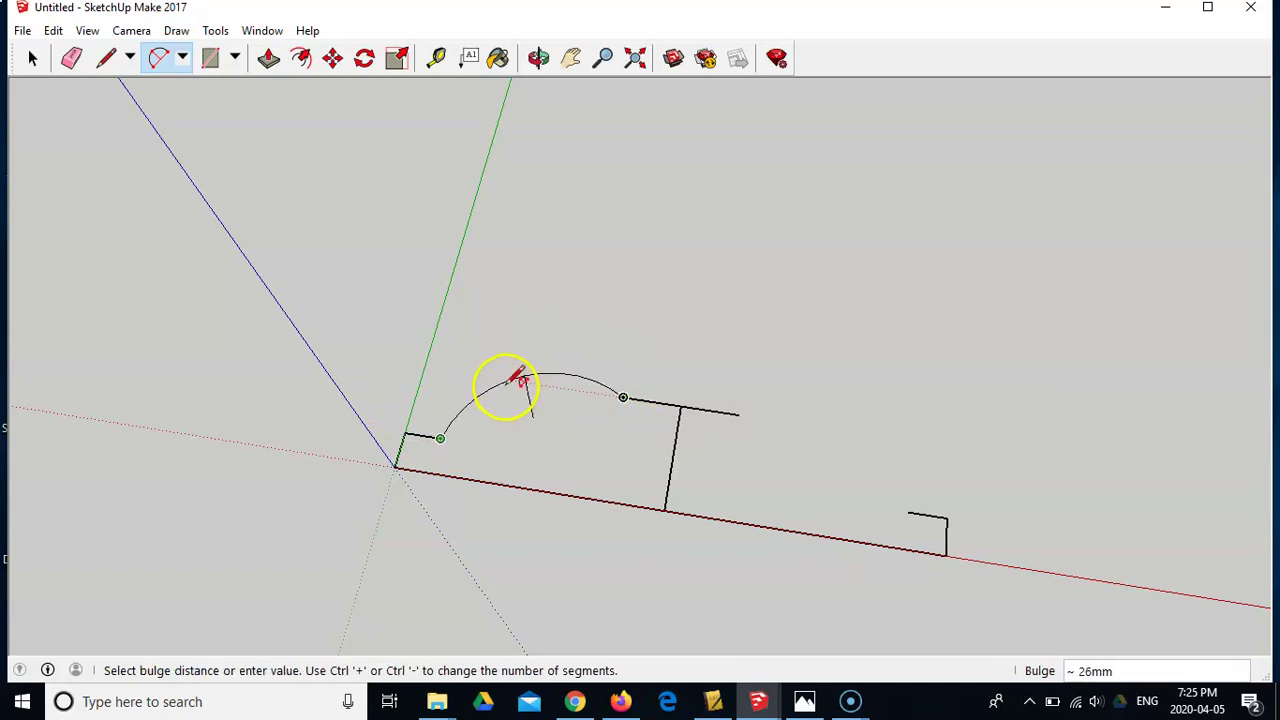
middle_click_drag(526, 400, 523, 320)
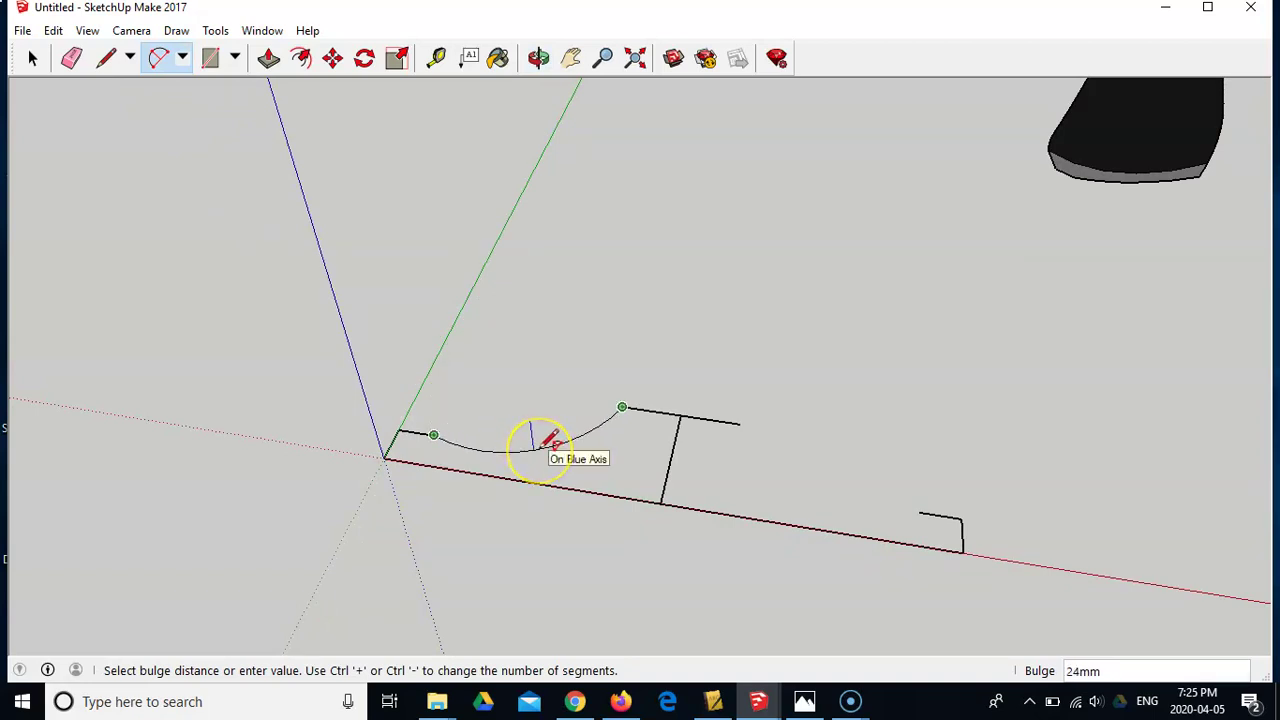
left_click_drag(538, 392, 541, 392)
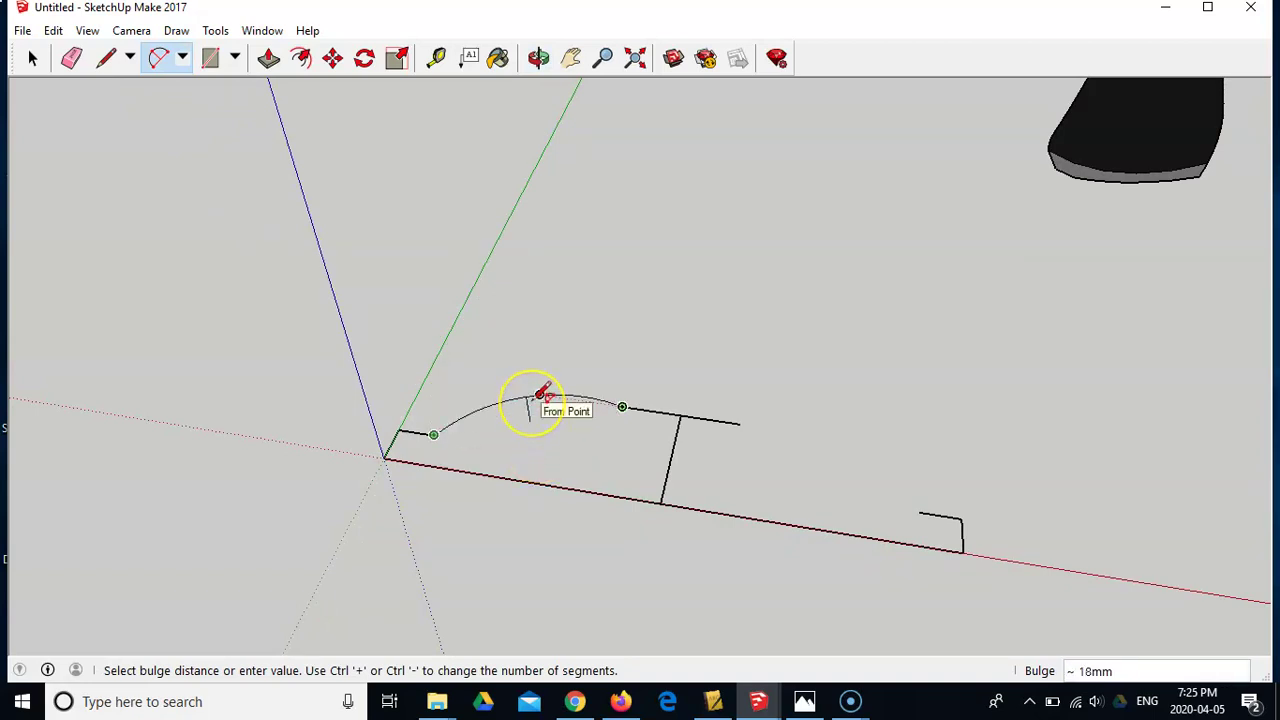
middle_click_drag(541, 392, 540, 277)
left_click_drag(556, 445, 565, 428)
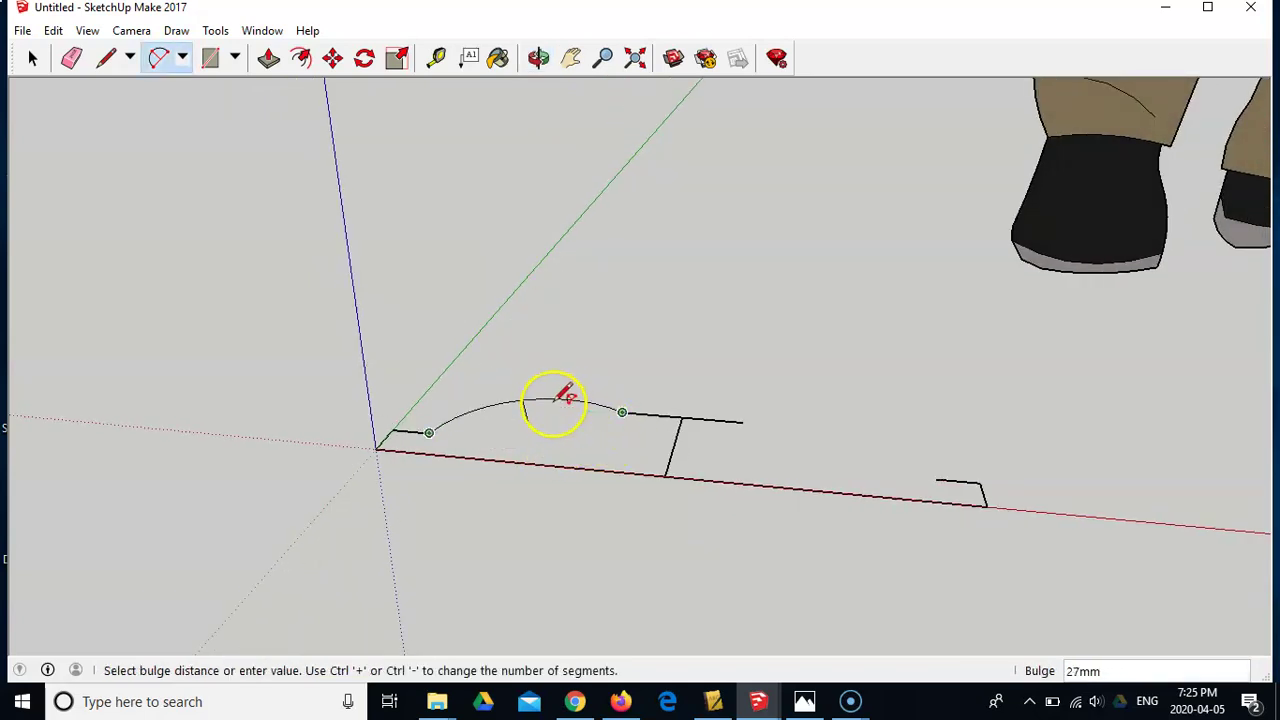
middle_click_drag(500, 400, 531, 306)
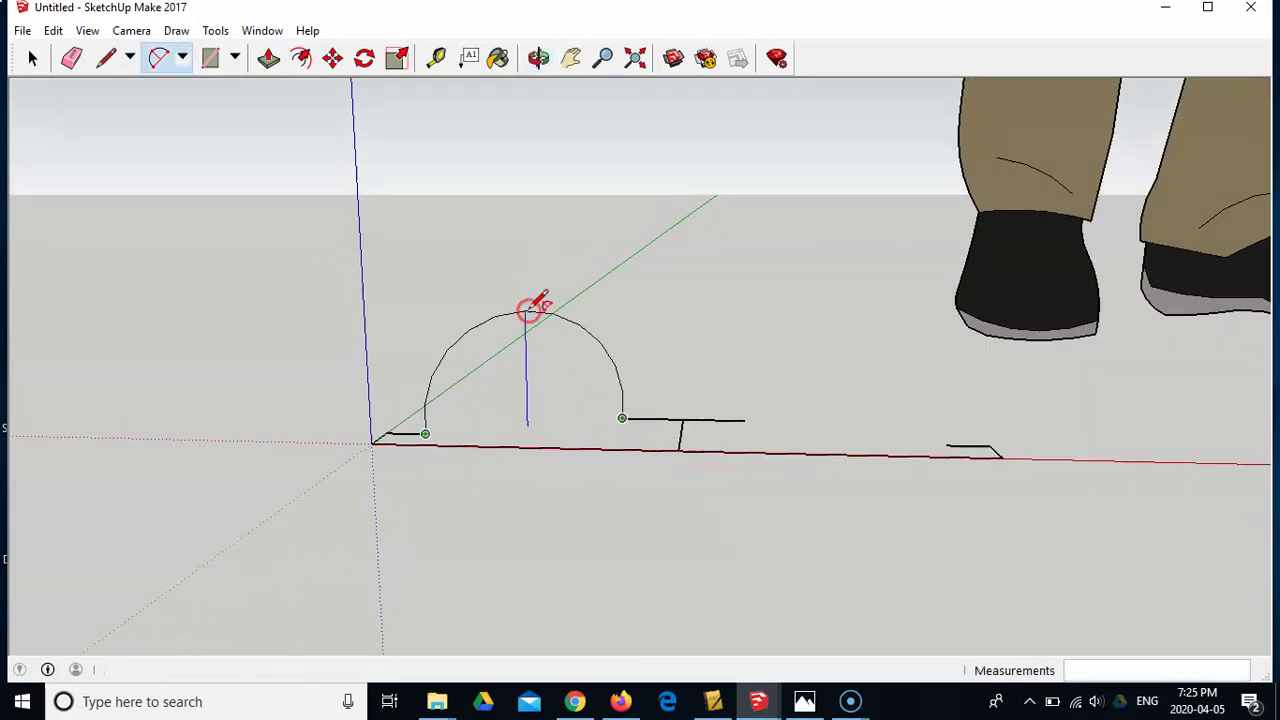
middle_click_drag(598, 430, 598, 458)
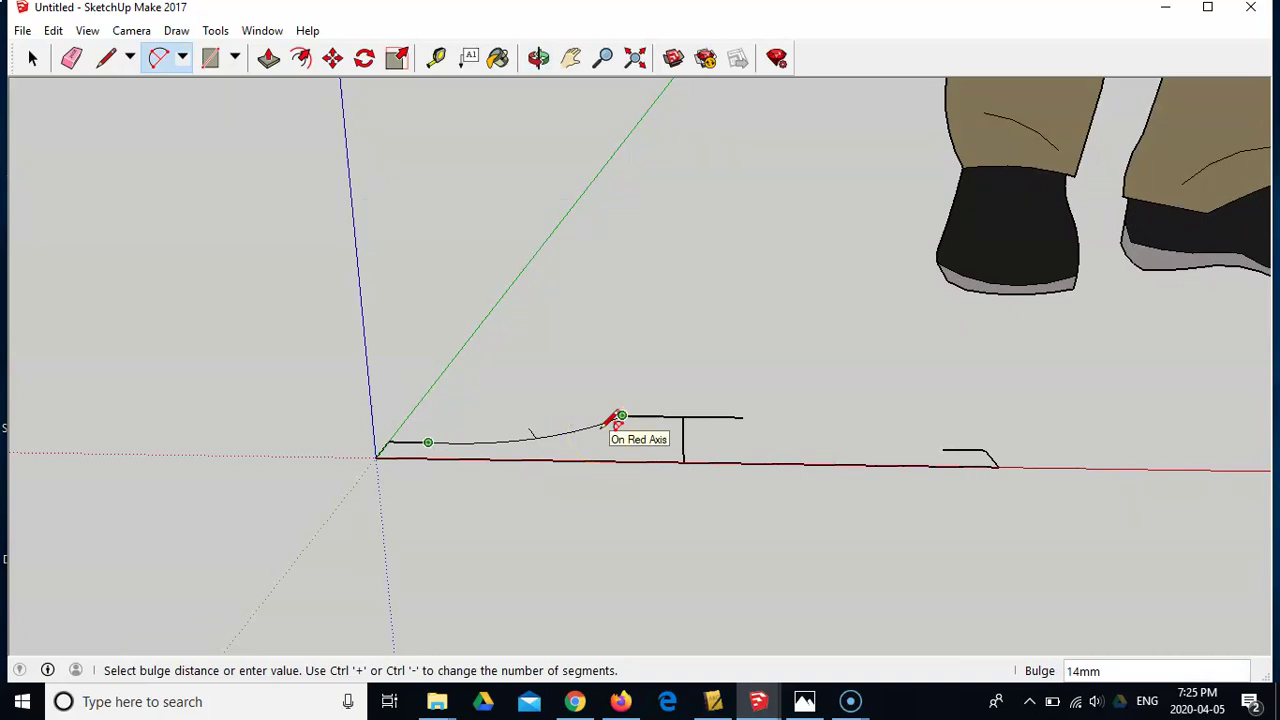
type("9")
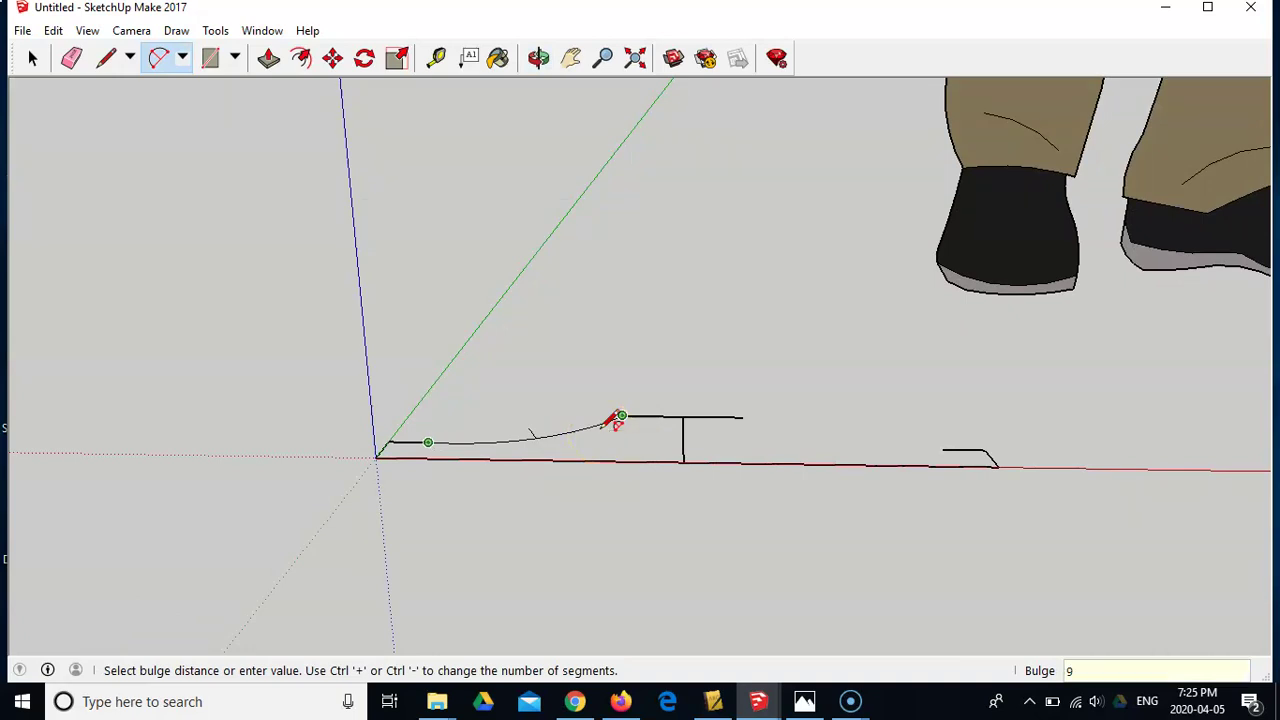
key("Return")
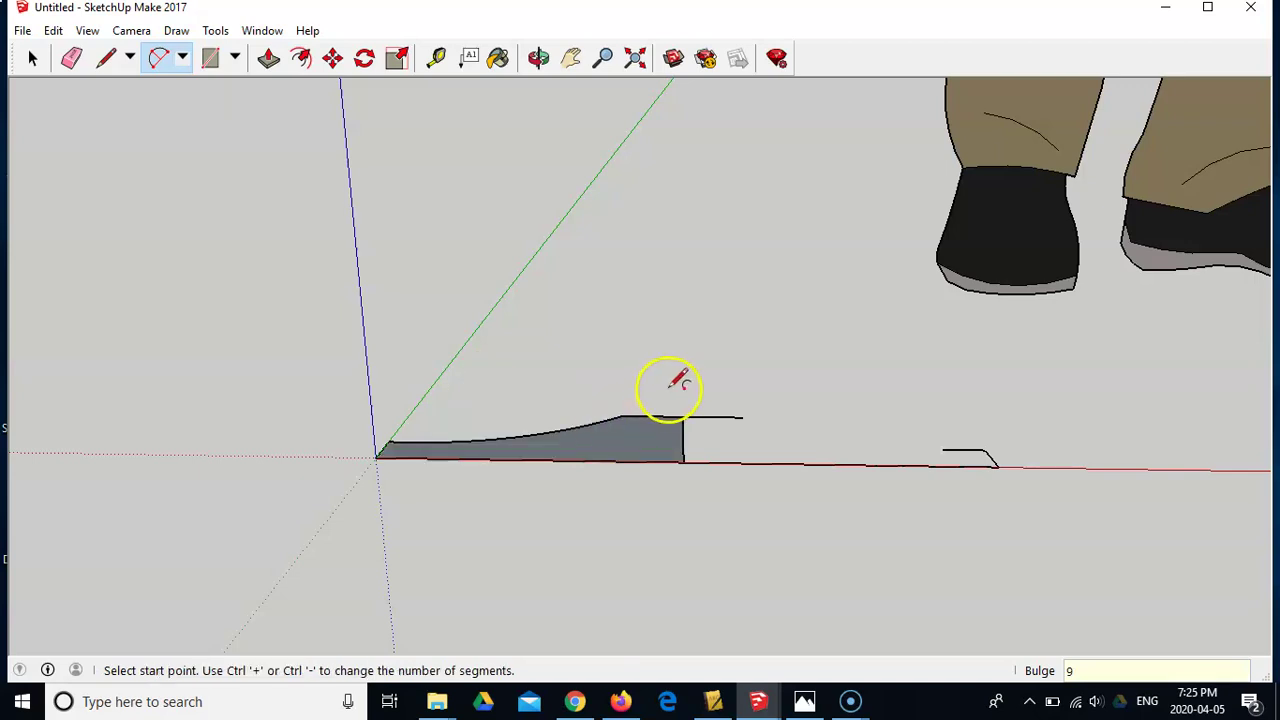
Draw a matching arc with a 9 mm bulge from the top line's other end to the inner end of the far-side 20 mm line.
left_click(742, 416)
left_click(942, 449)
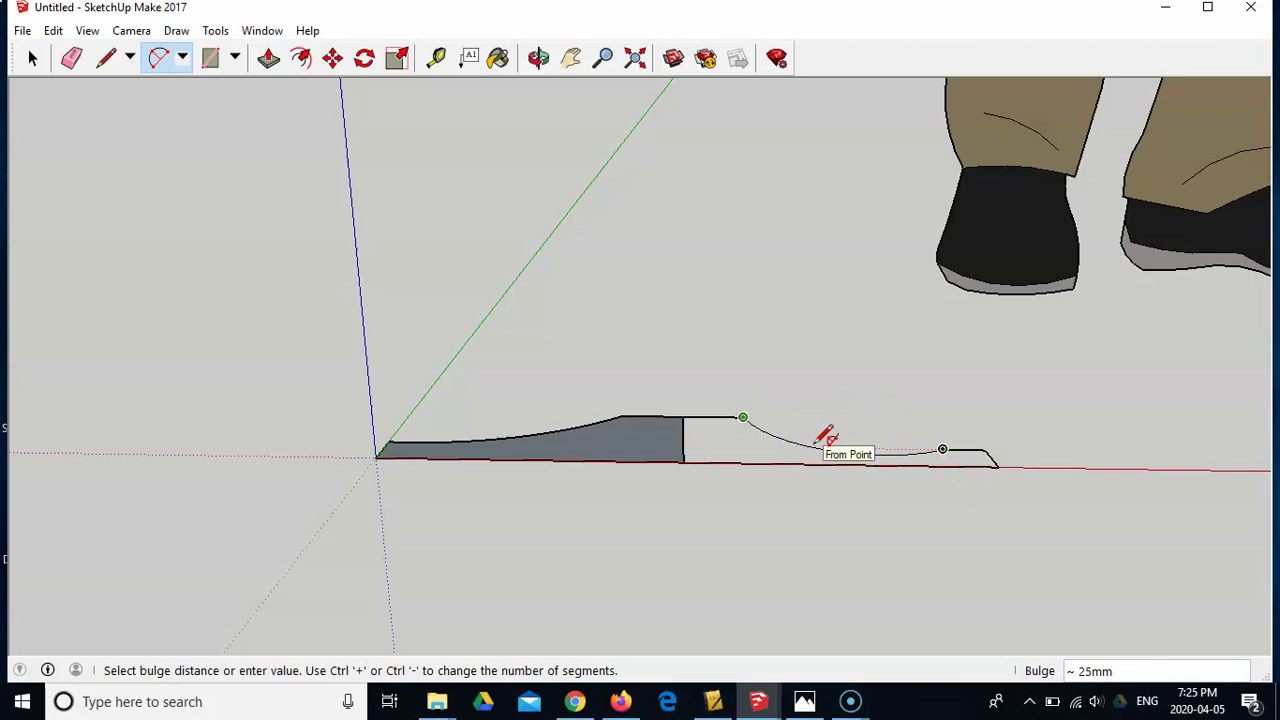
type("2")
key("Return")
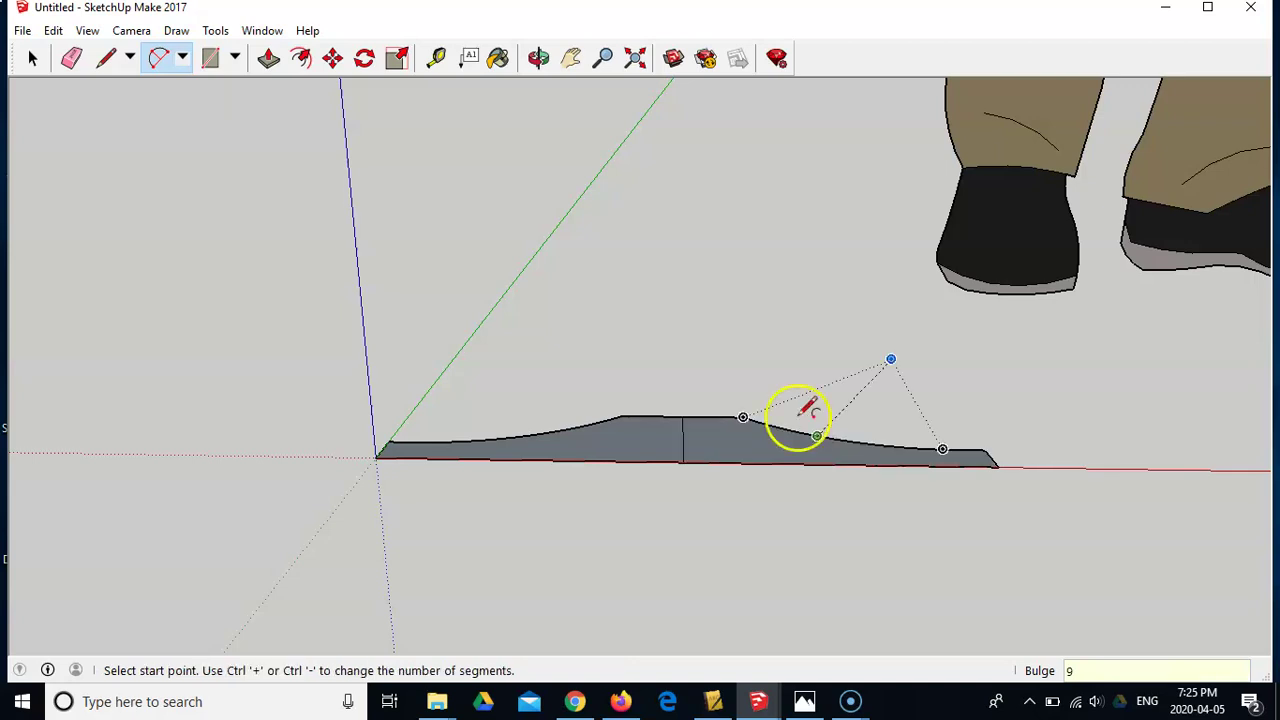
Draw a 2 Point Arc with a 7 mm outward bulge from the origin to the start of the adjacent concave curve, rounding that corner.
mouse_move(758, 399)
middle_mouse_down()
mouse_move(752, 643)
mouse_move(757, 571)
middle_mouse_up()
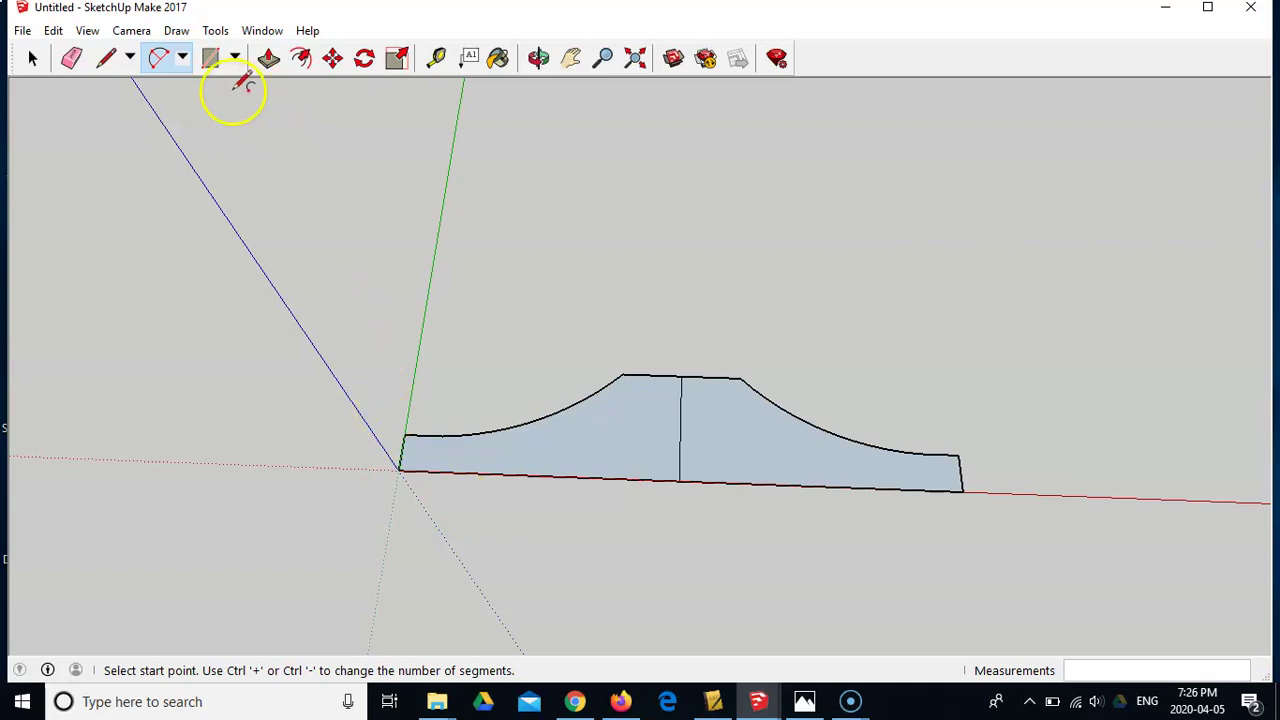
left_click(182, 62)
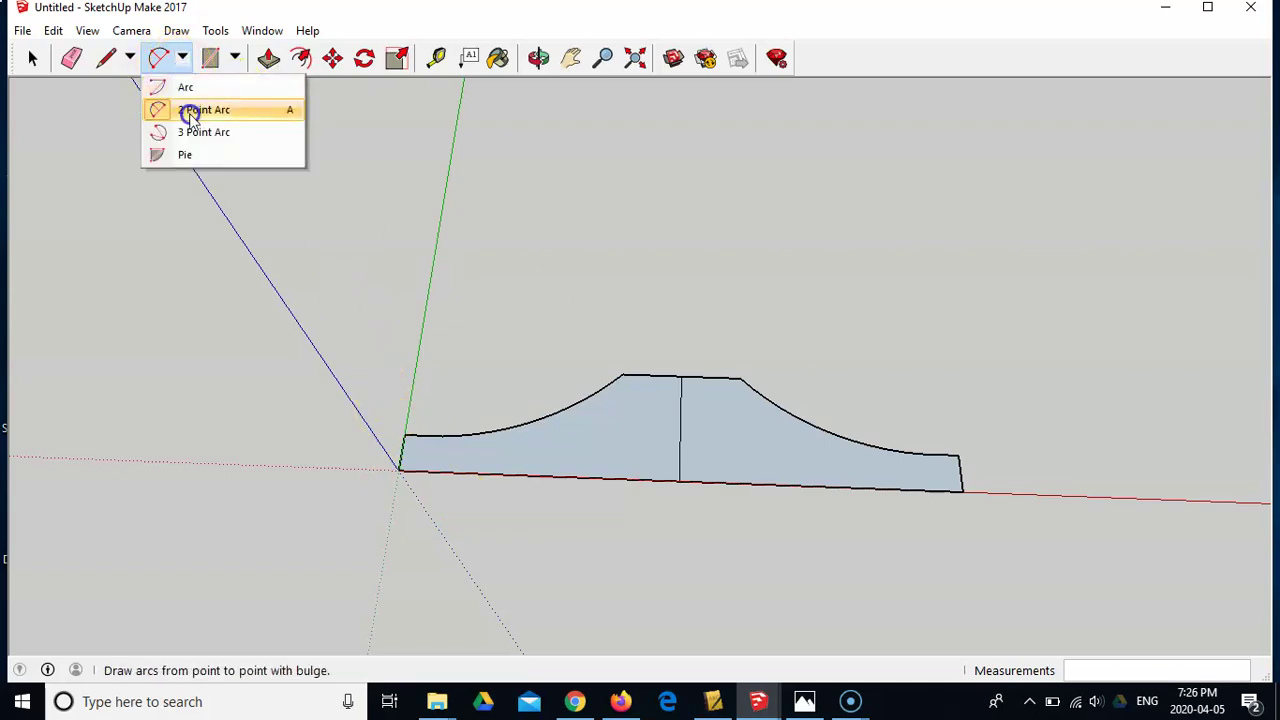
left_click(190, 112)
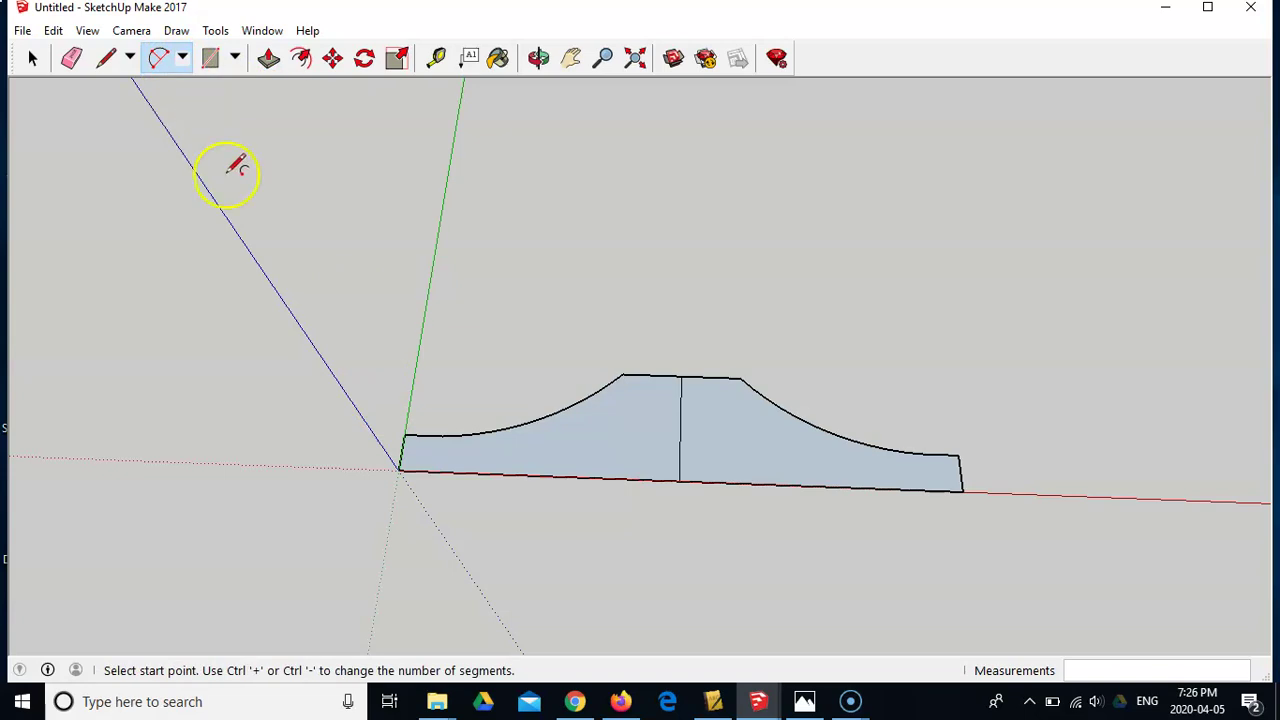
left_click(398, 470)
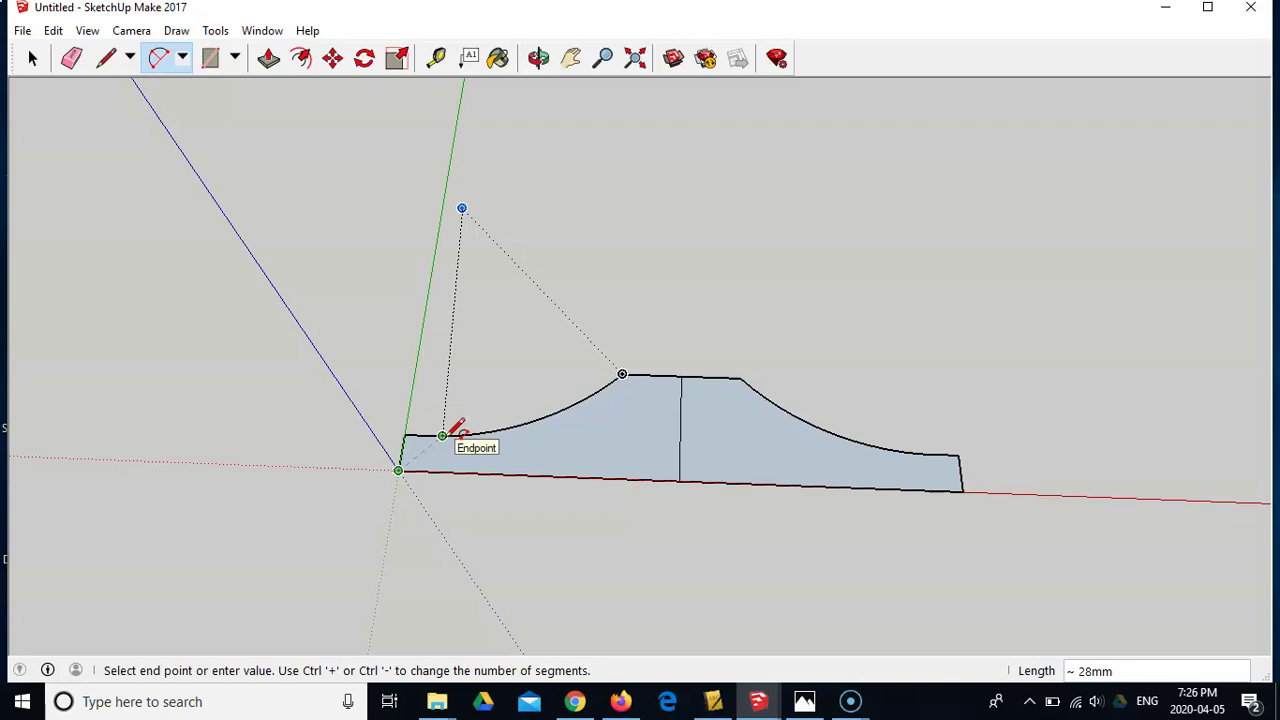
left_click(443, 436)
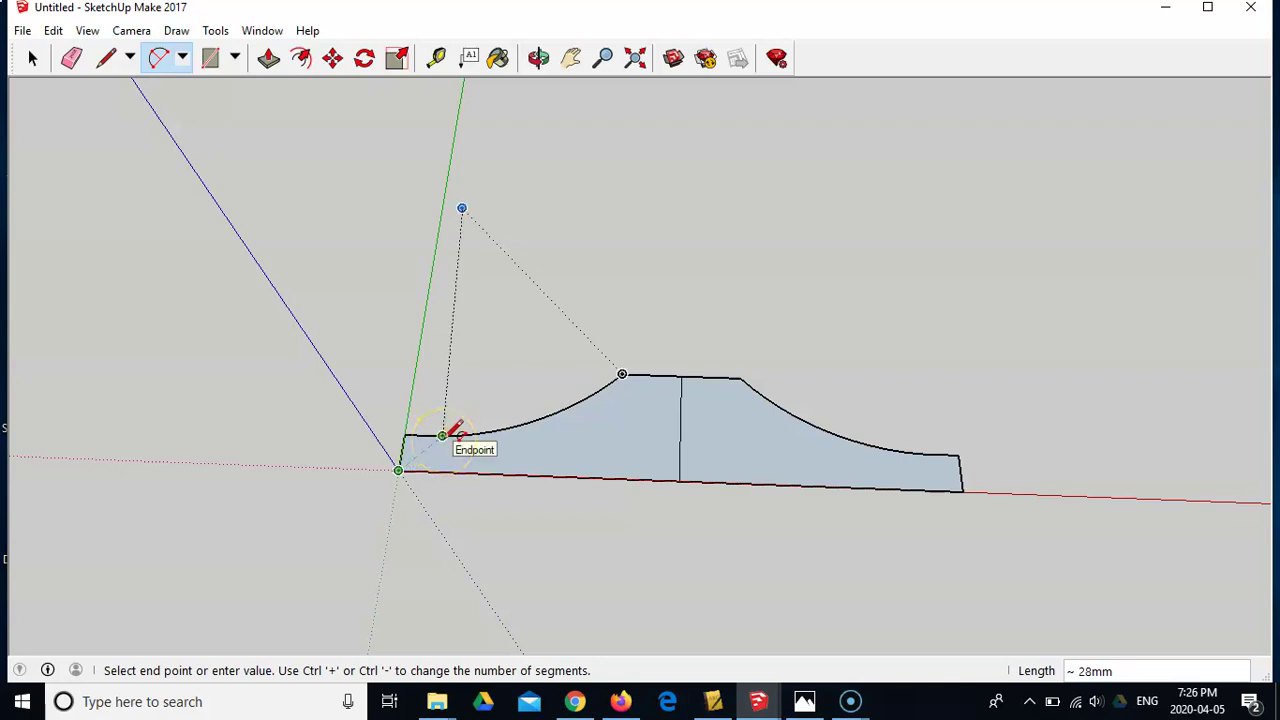
left_click(443, 436)
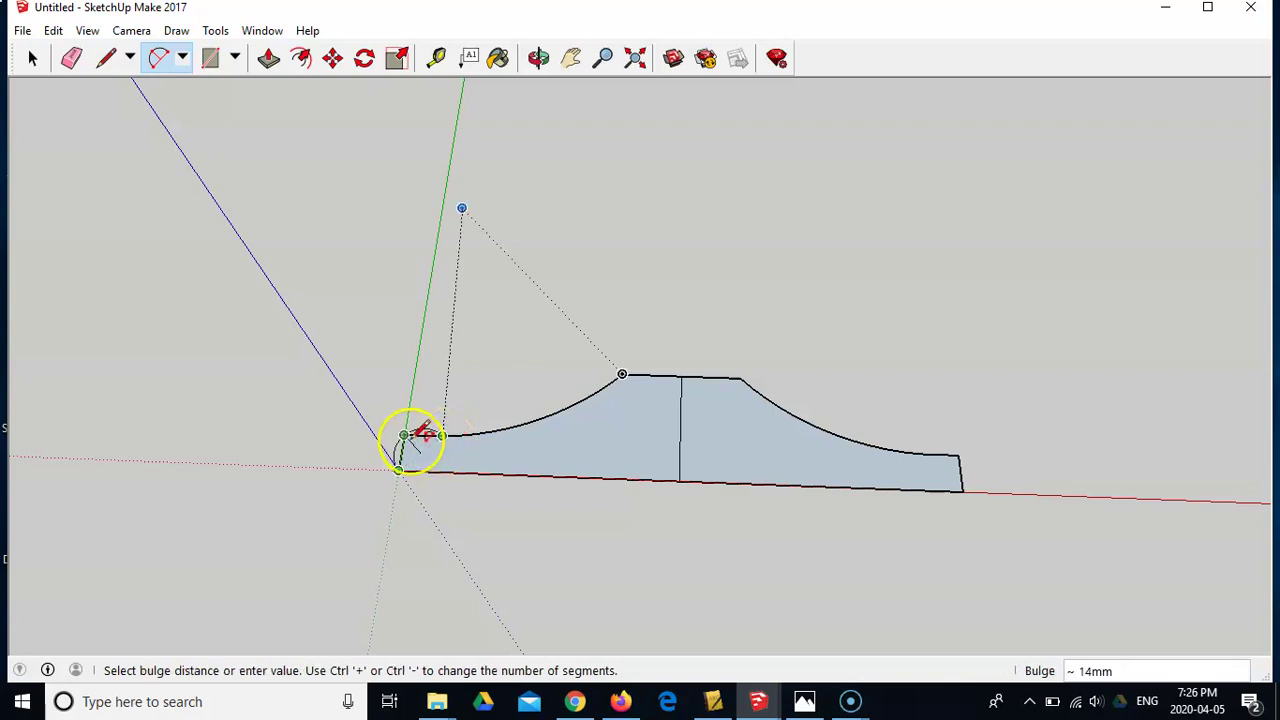
scroll(425, 430, "up", 6)
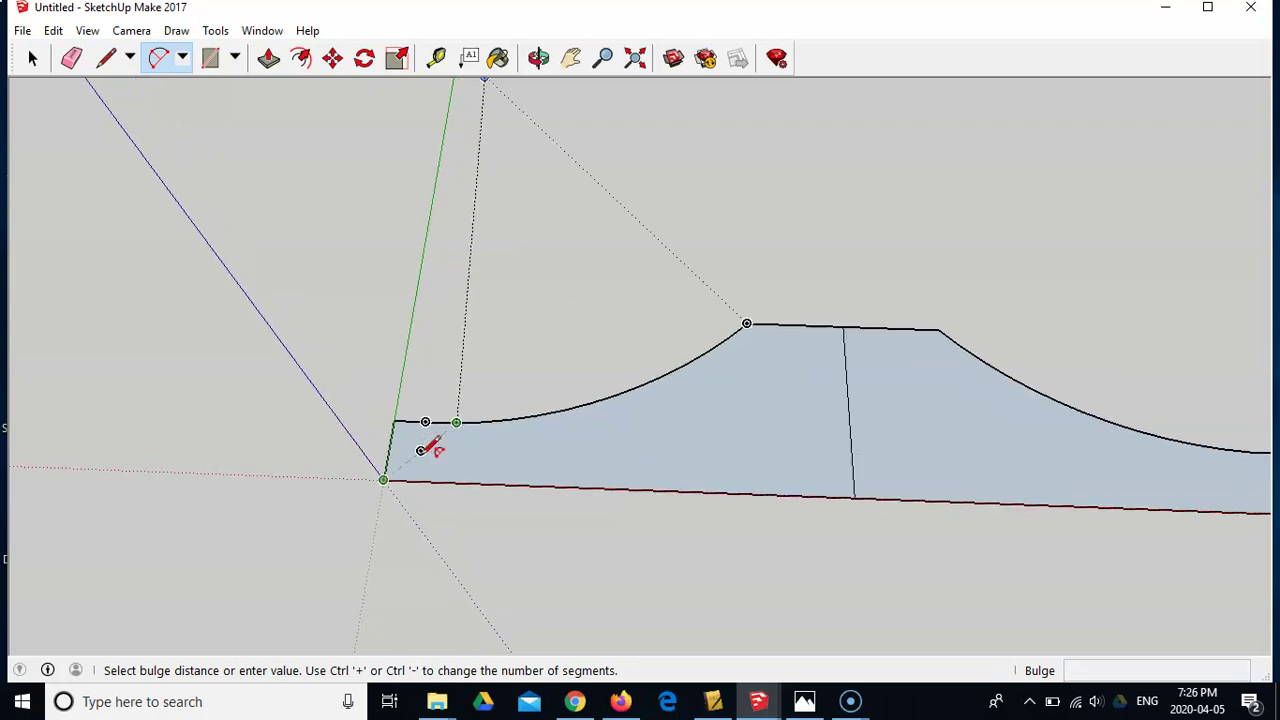
scroll(420, 430, "up", 2)
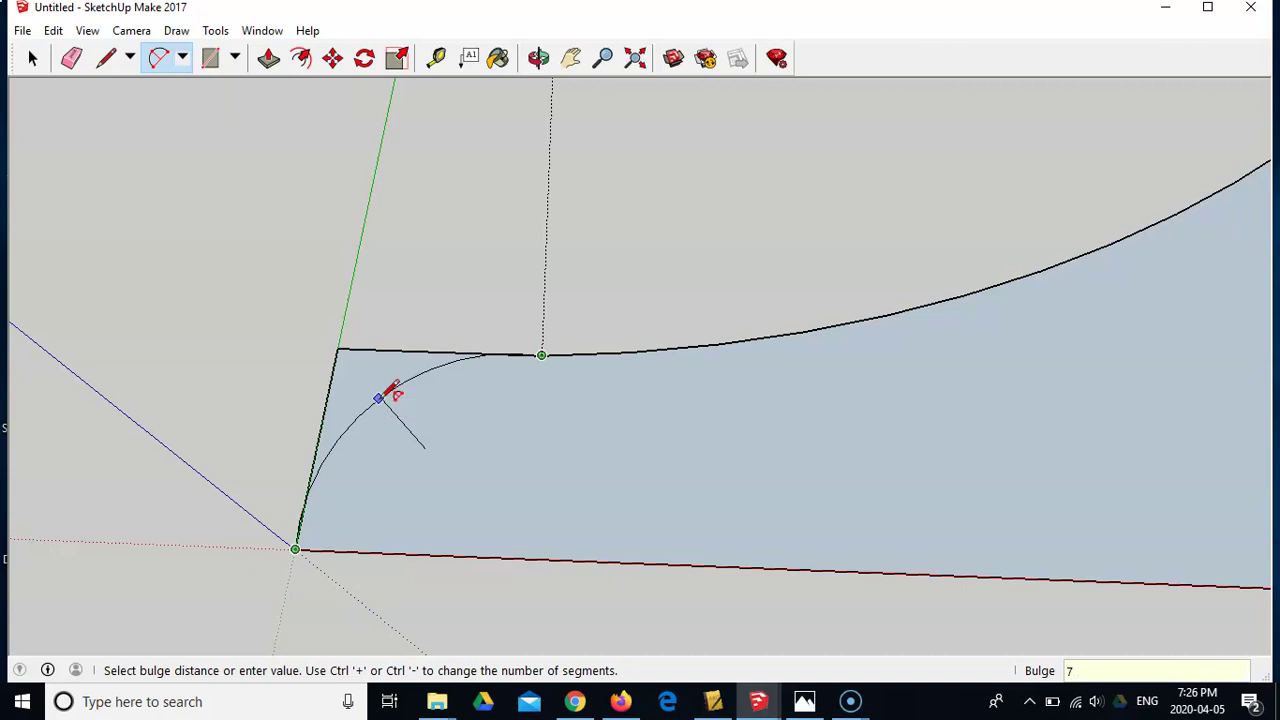
mouse_move(388, 393)
left_mouse_down()
mouse_move(277, 280)
mouse_move(389, 426)
mouse_move(400, 414)
left_mouse_up()
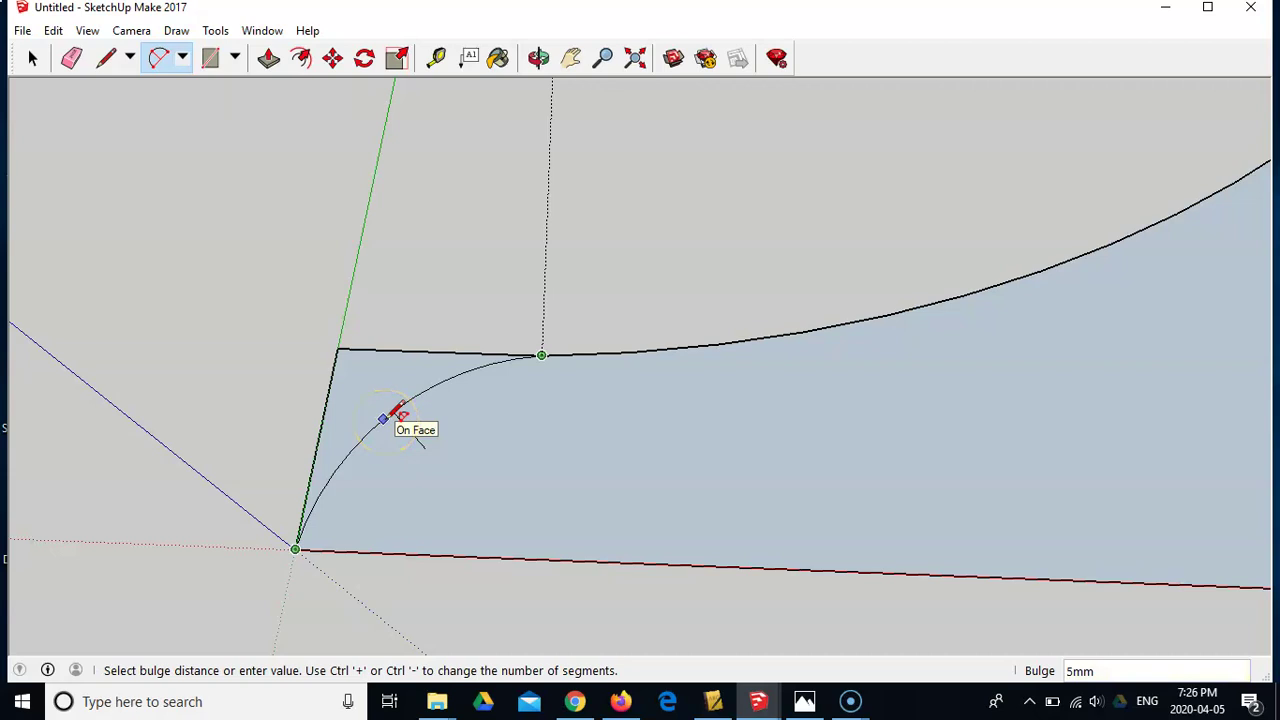
left_click(399, 412)
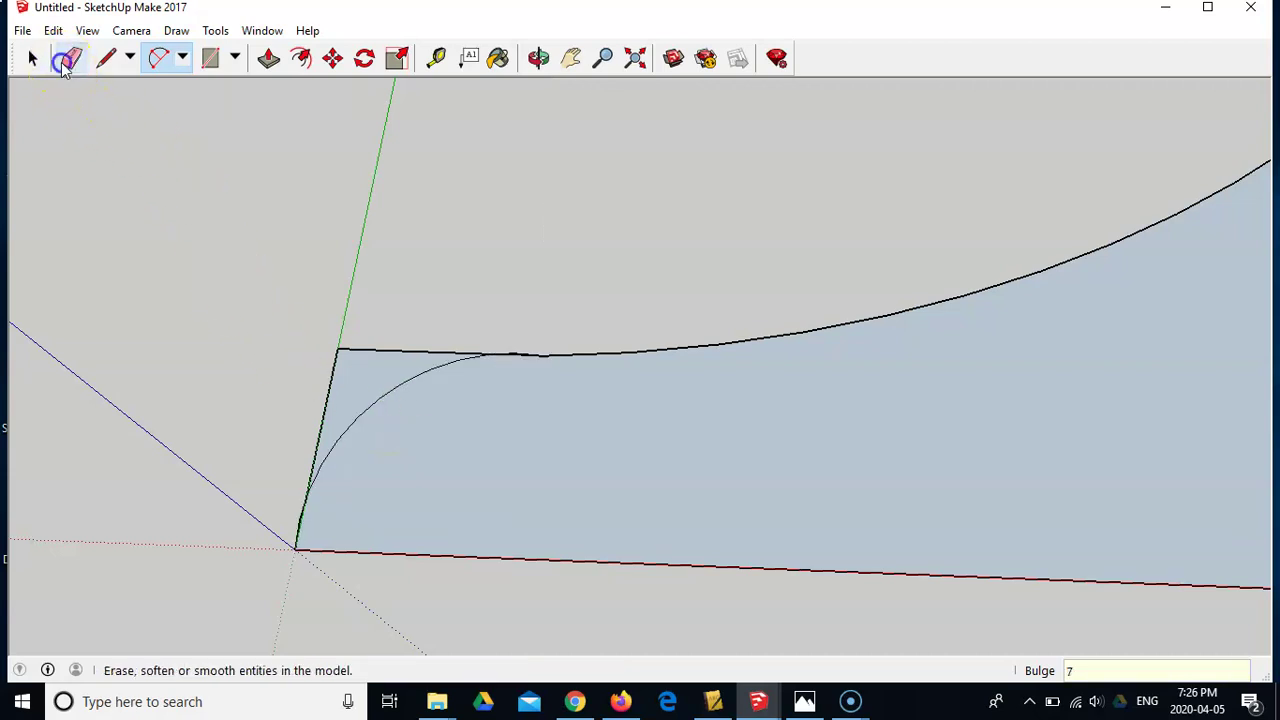
Erase the two leftover straight edges outside the rounded corner at the origin.
left_click(66, 58)
left_click(358, 350)
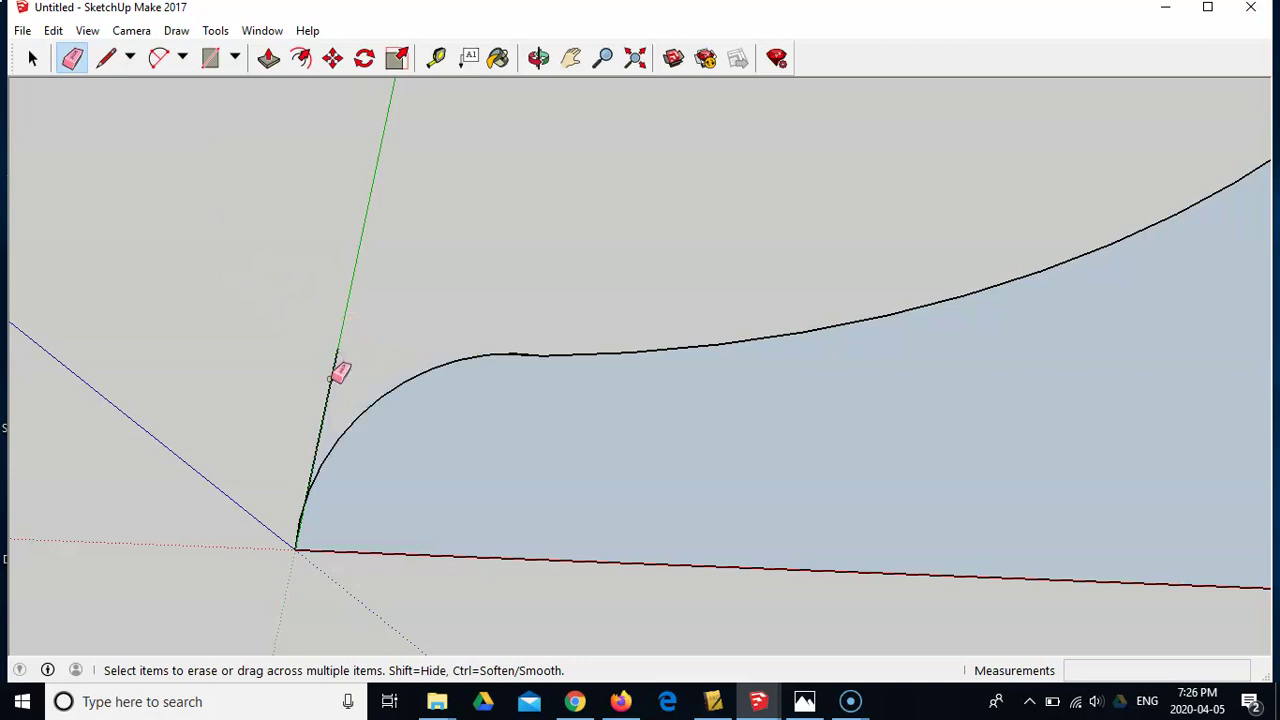
left_click(332, 378)
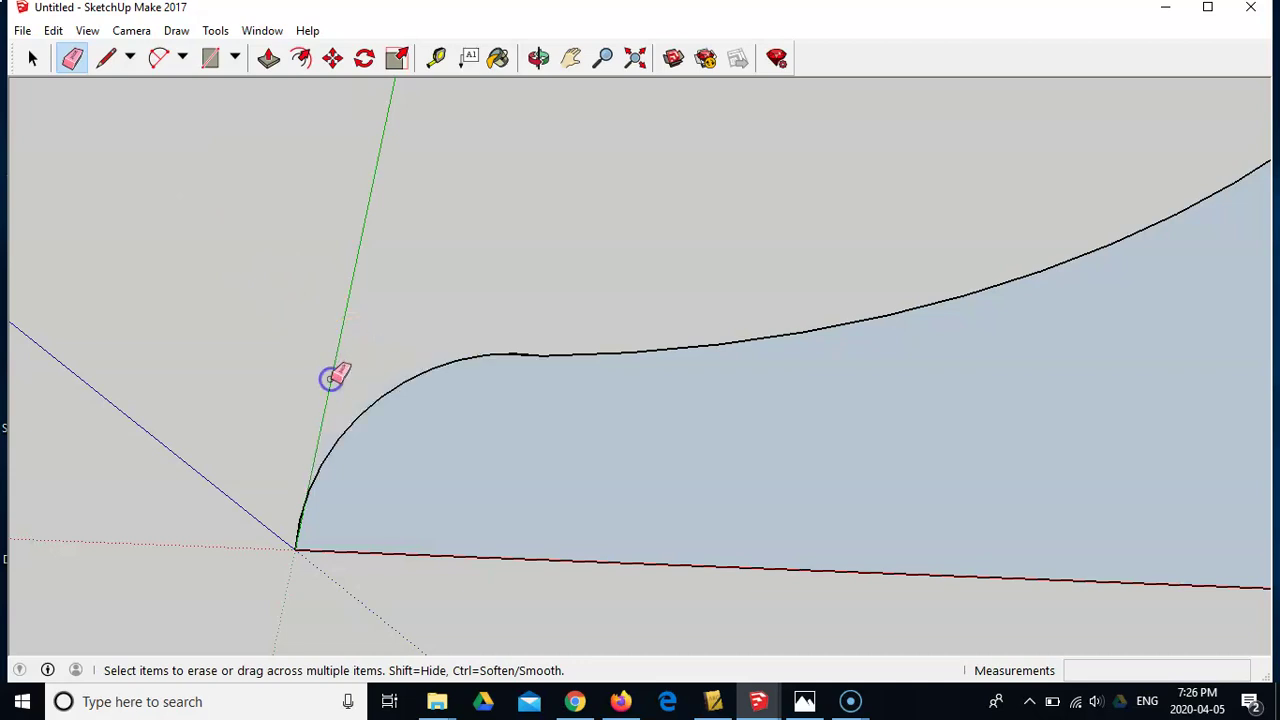
Delete the scale figure of the standing man from the model.
left_click(638, 60)
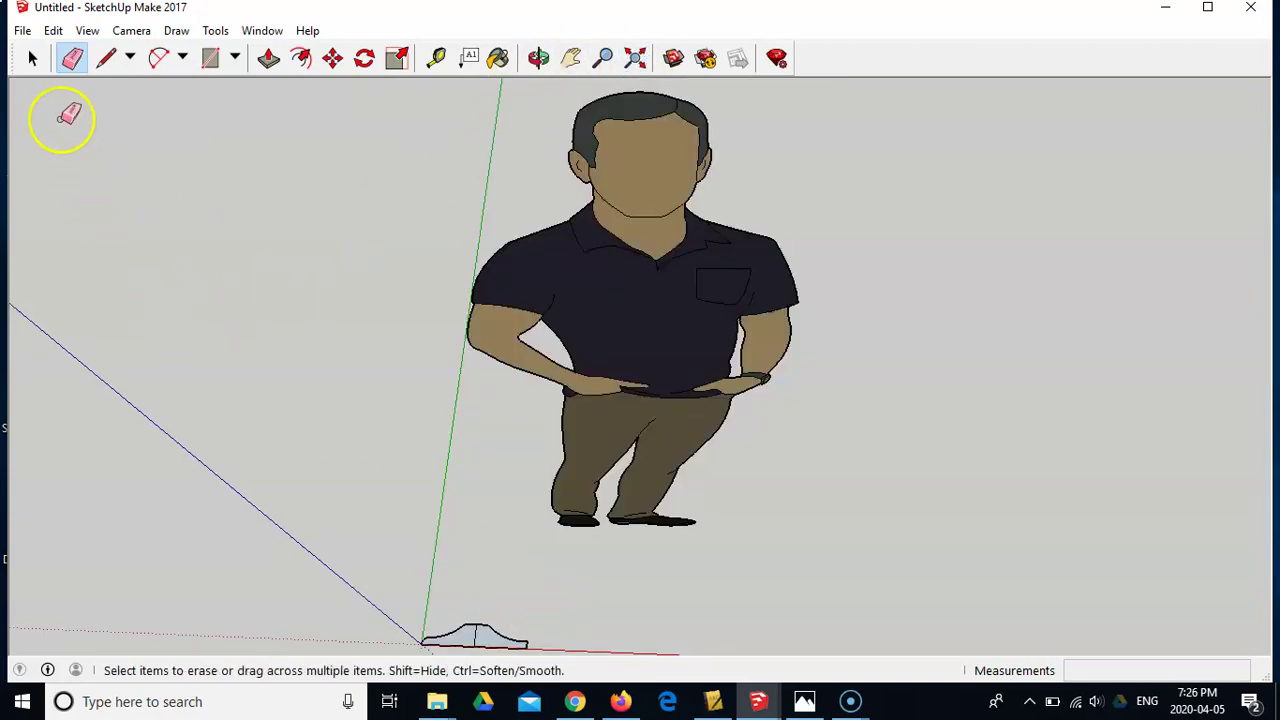
left_click(32, 58)
left_click(643, 325)
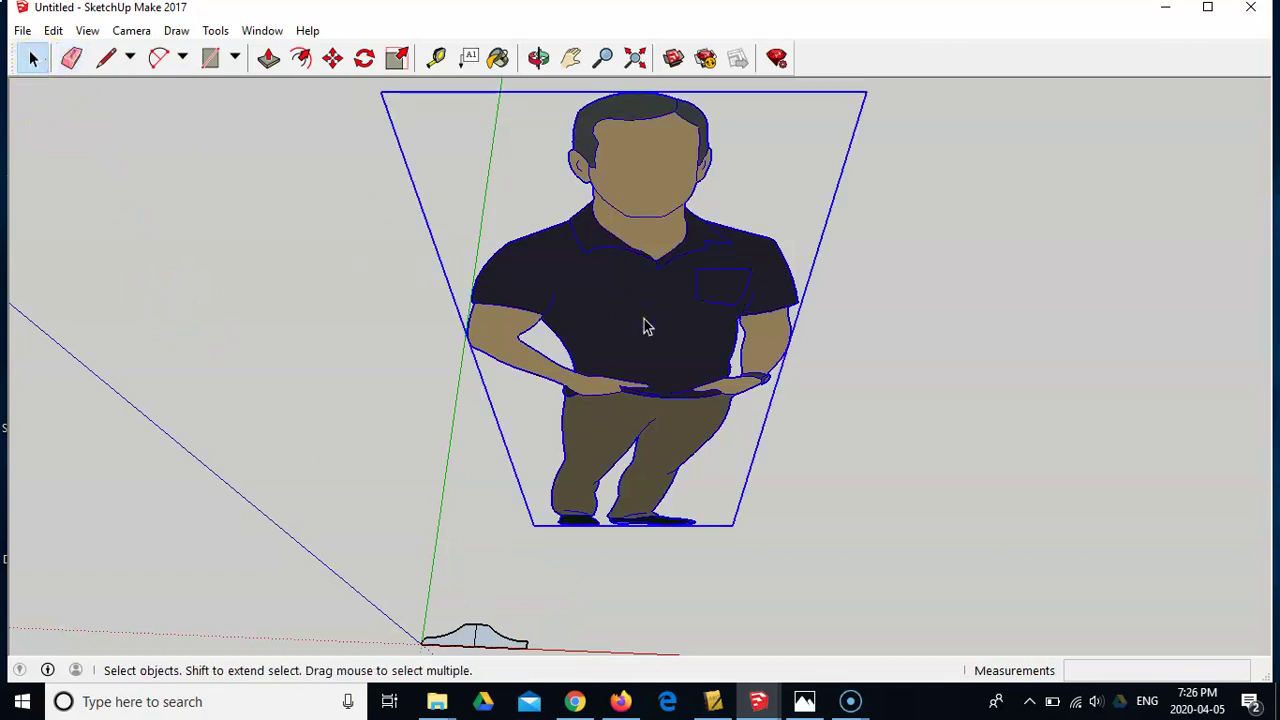
key("Delete")
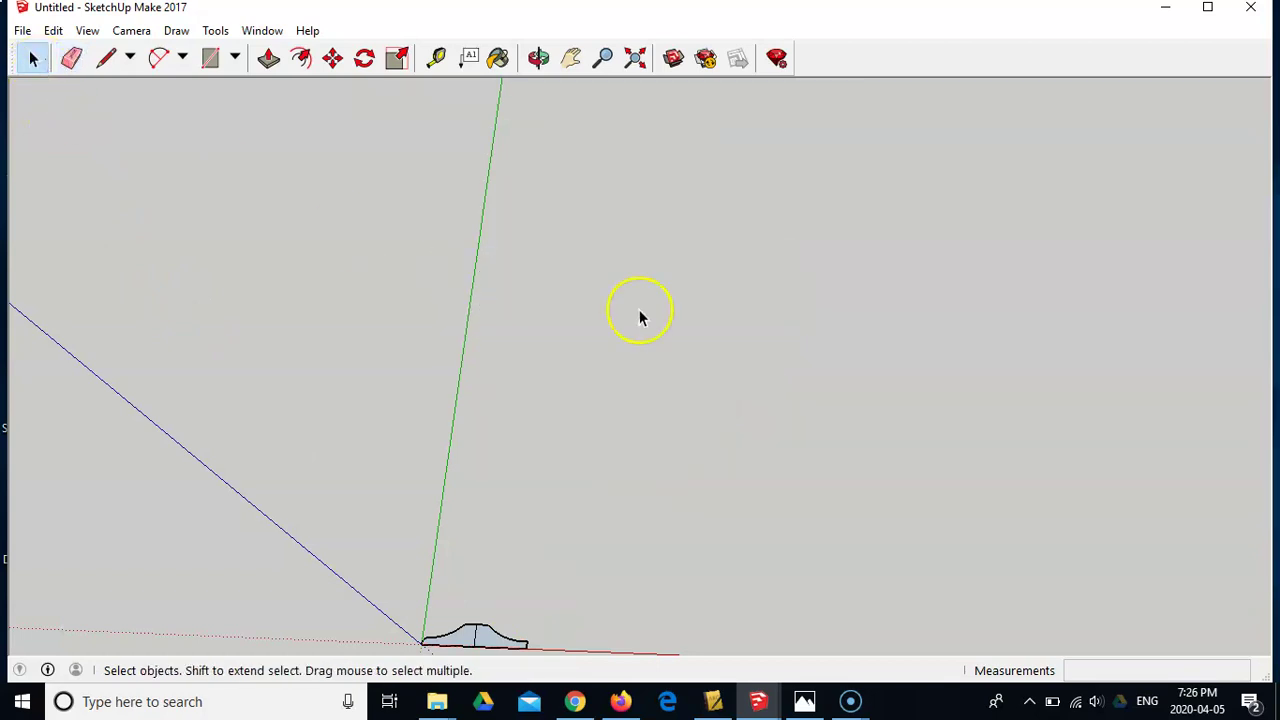
Draw an arc with a 7 mm outward bulge from the baseline's far end to the end of the adjacent concave curve.
left_click(636, 60)
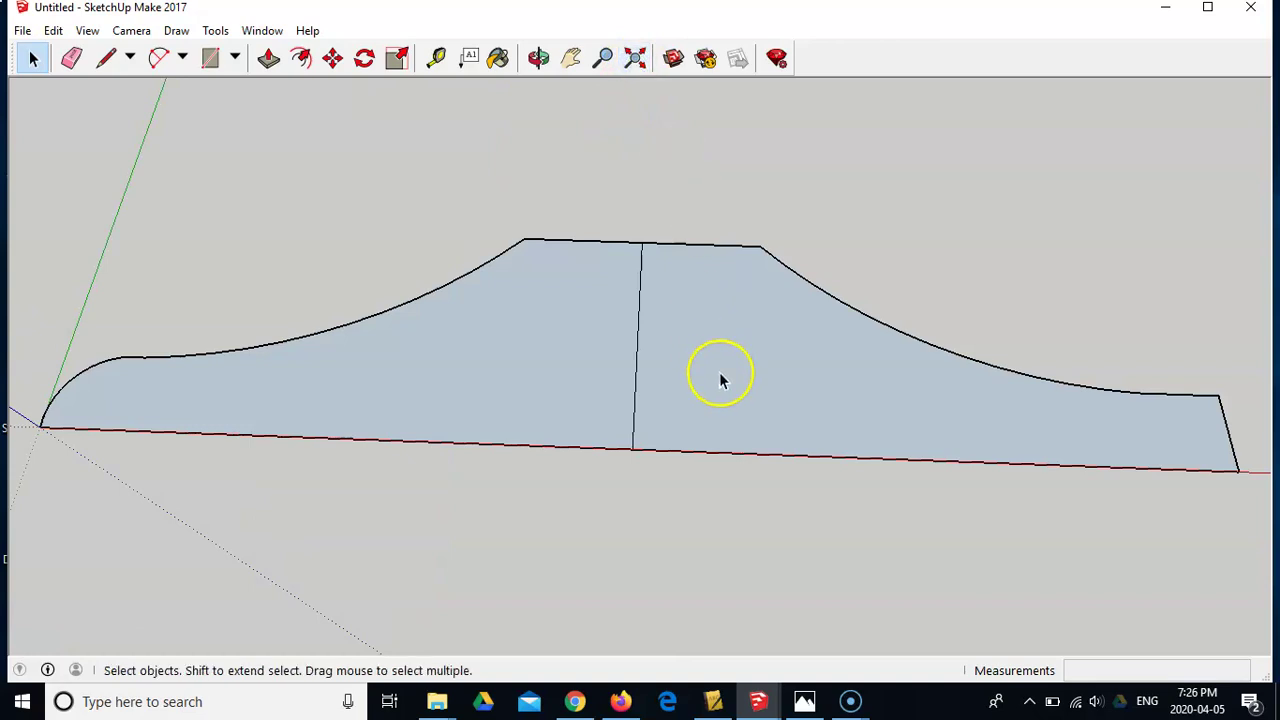
scroll(1238, 428, "up", 5)
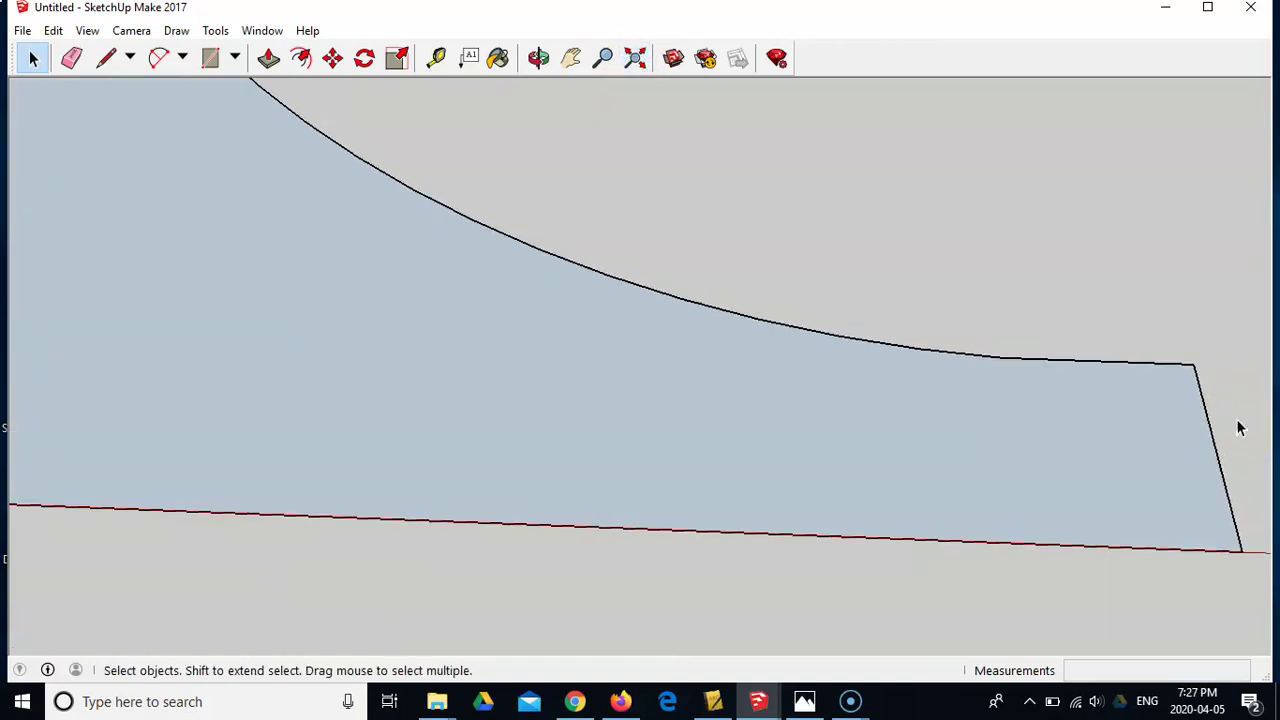
left_click(158, 57)
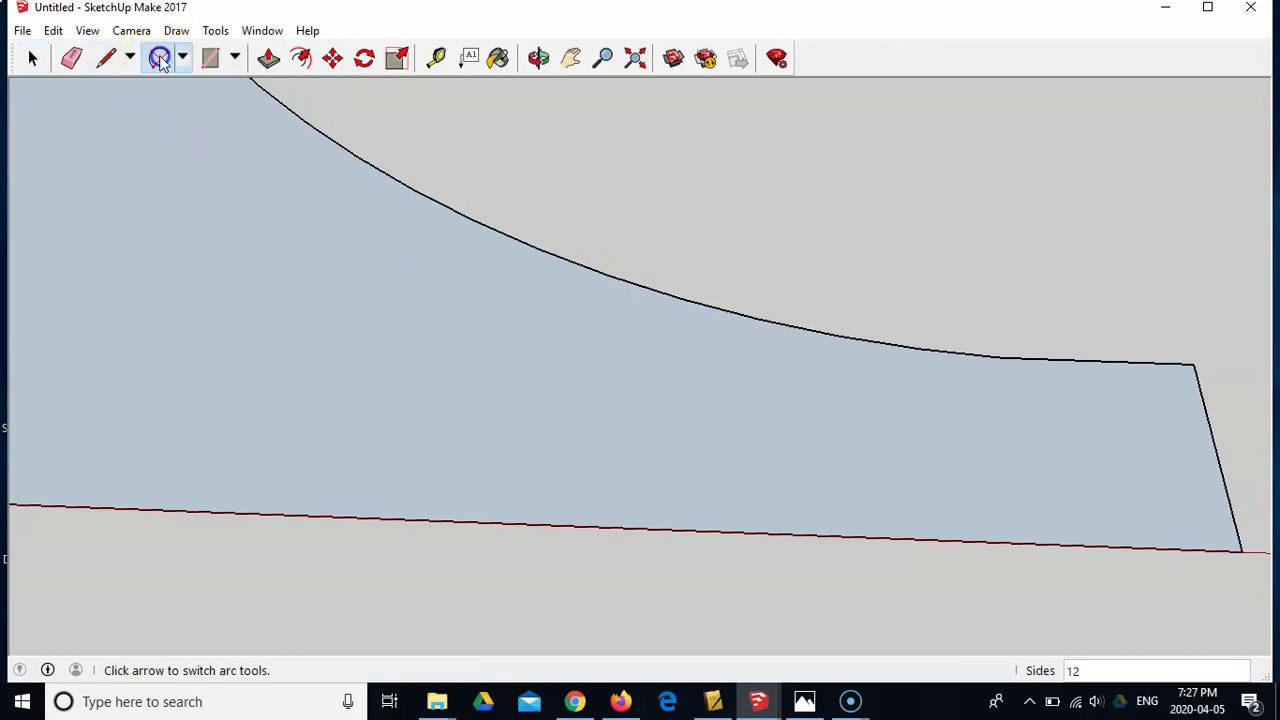
left_click(1241, 551)
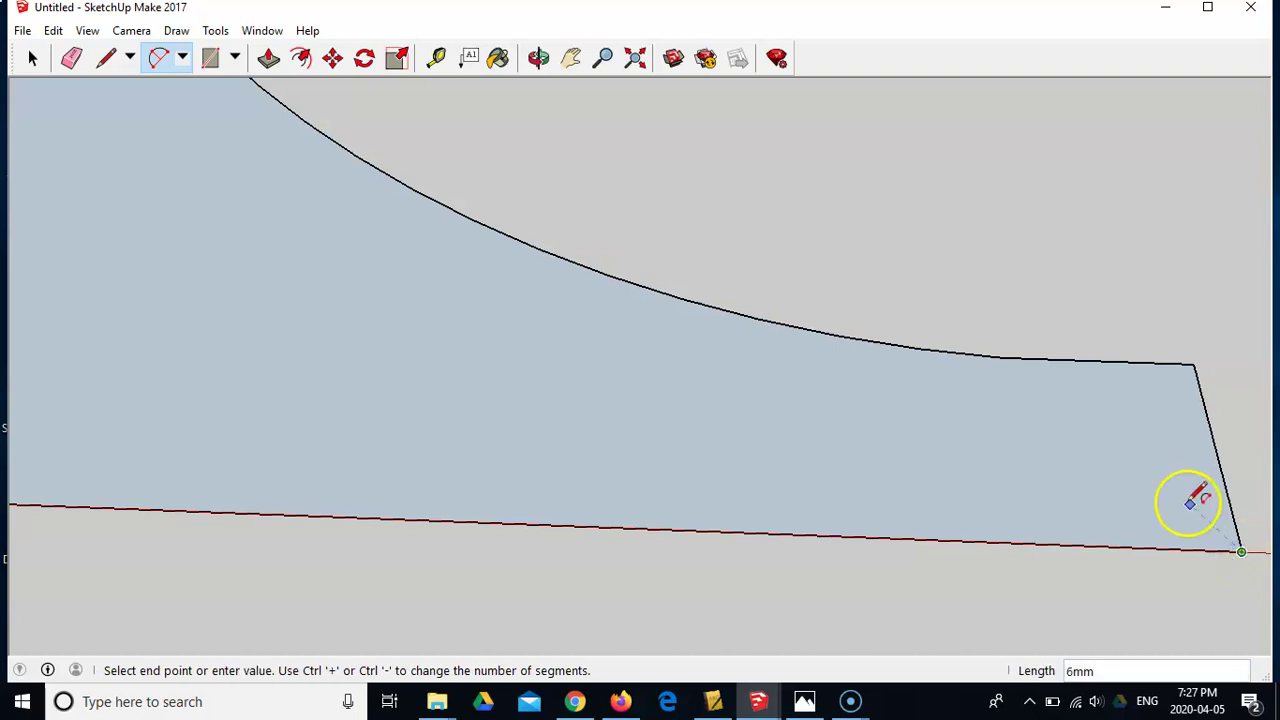
left_click(1001, 356)
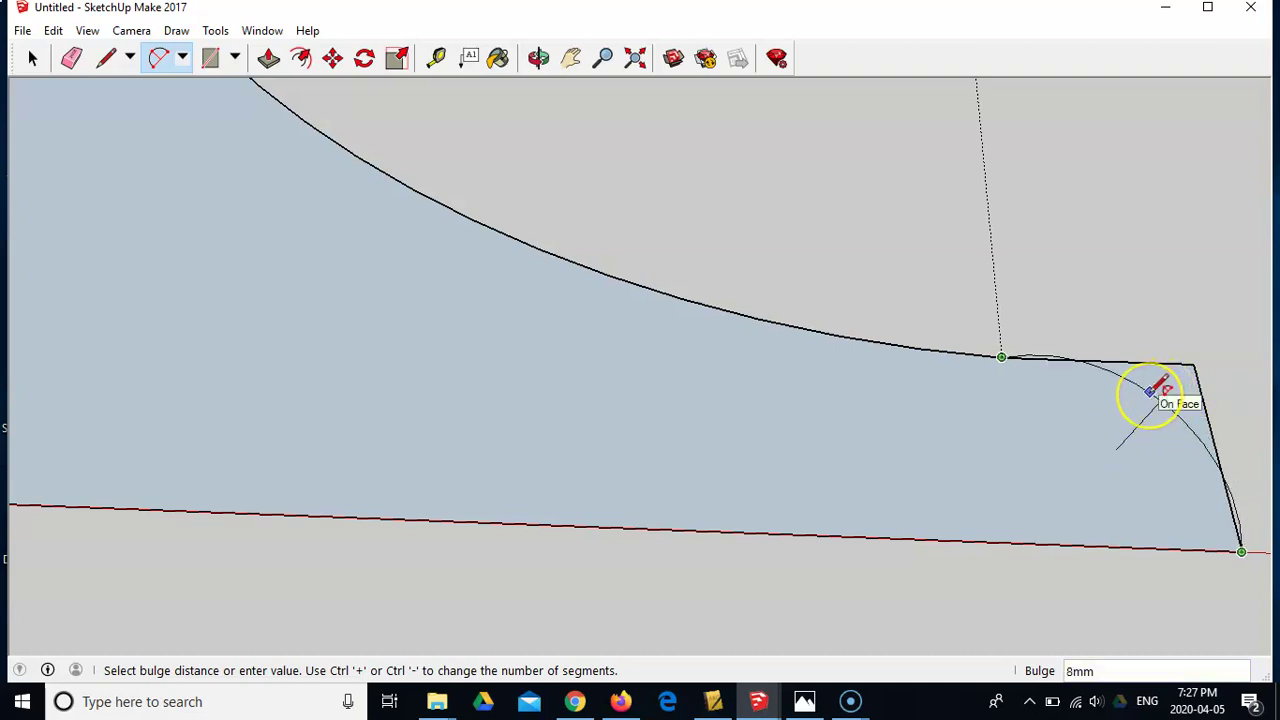
type("7")
key("Return")
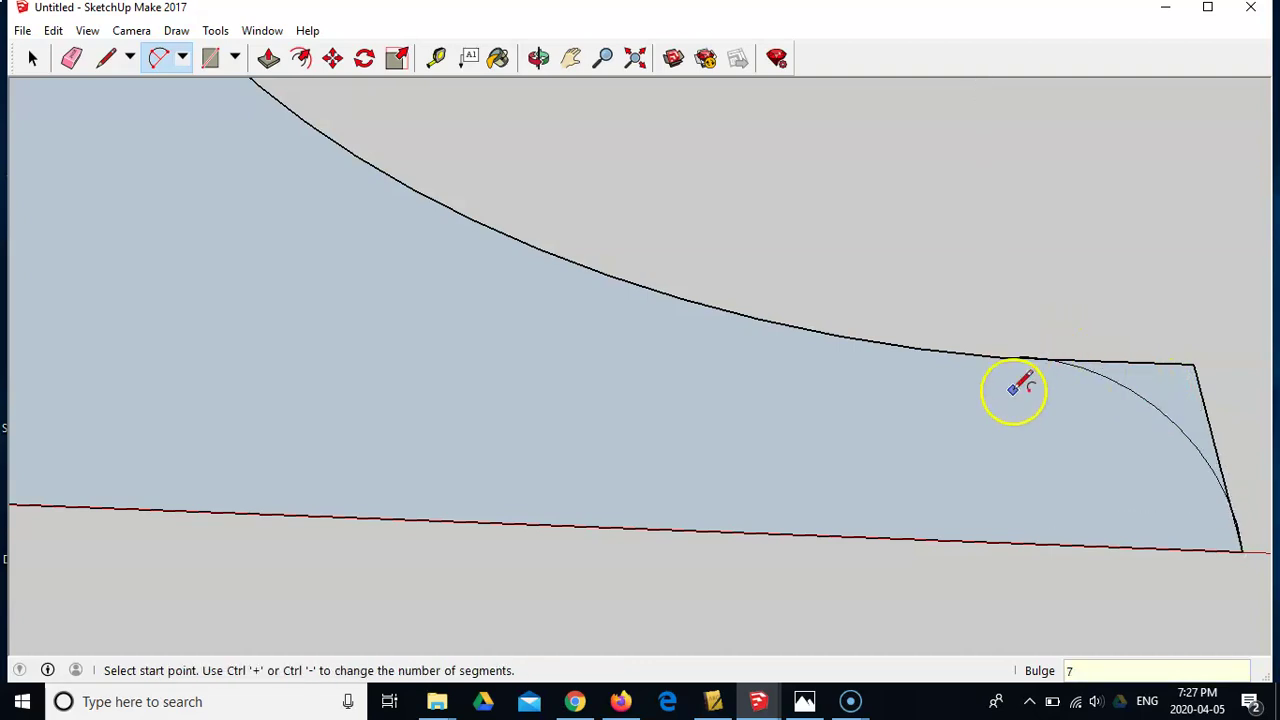
Erase the leftover straight edges outside the rounded corner at the baseline's far end.
left_click(68, 74)
left_click_drag(1135, 360, 1215, 412)
key("o")
left_click_drag(1026, 329, 1044, 700)
middle_click_drag(1043, 697, 1045, 690)
mouse_move(1051, 289)
middle_mouse_down()
mouse_move(1034, 443)
mouse_move(1044, 635)
mouse_move(966, 377)
mouse_move(951, 163)
mouse_move(1097, 97)
middle_mouse_up()
left_click(638, 55)
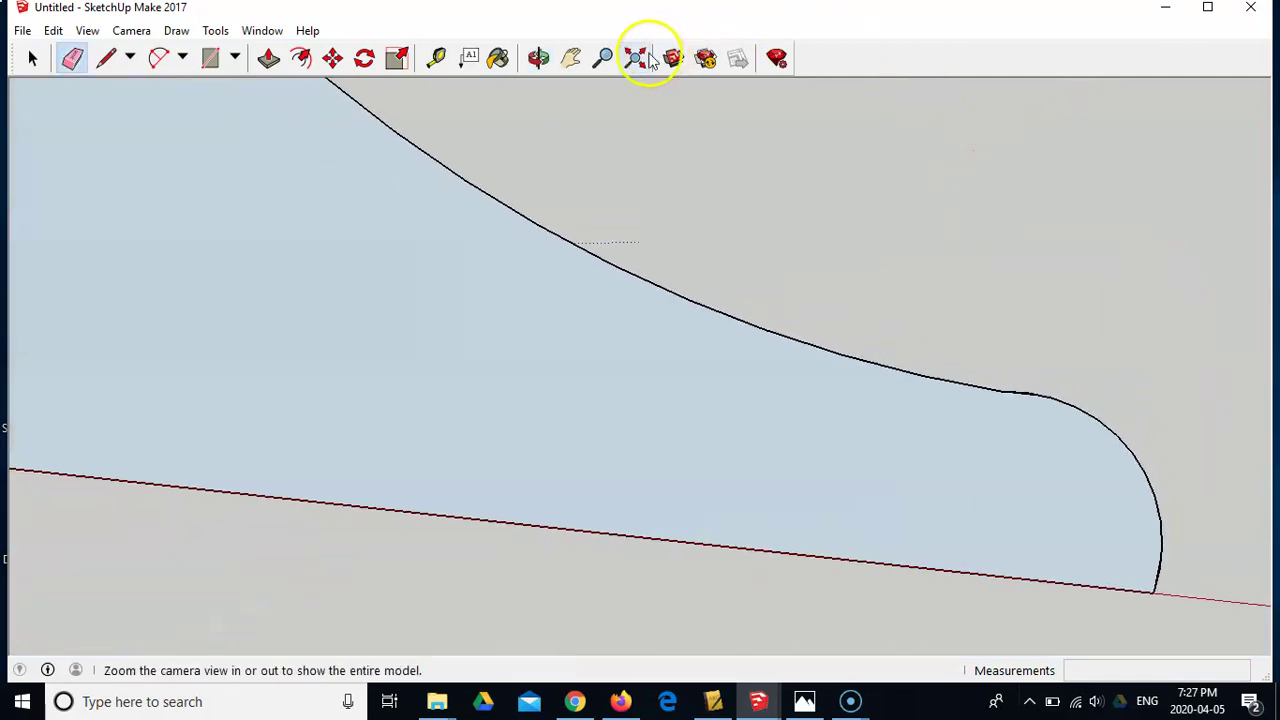
left_click(674, 326)
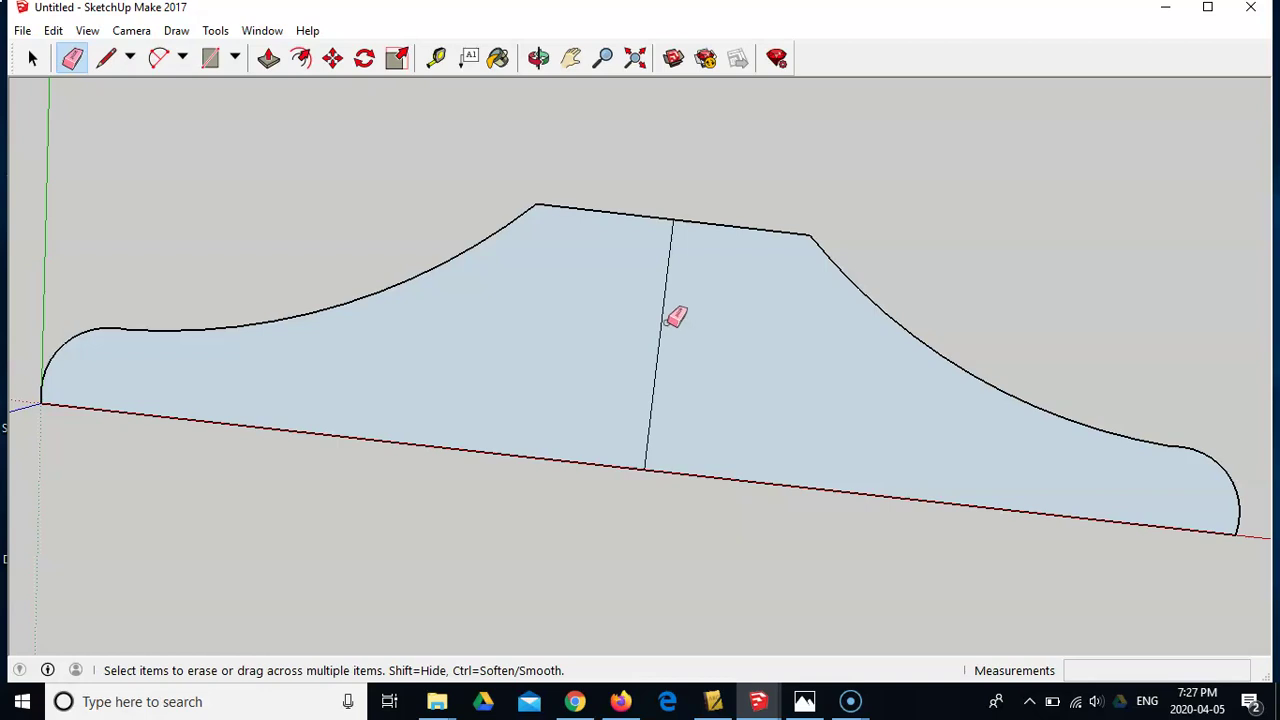
mouse_move(668, 300)
left_mouse_down()
mouse_move(688, 217)
mouse_move(500, 131)
left_mouse_up()
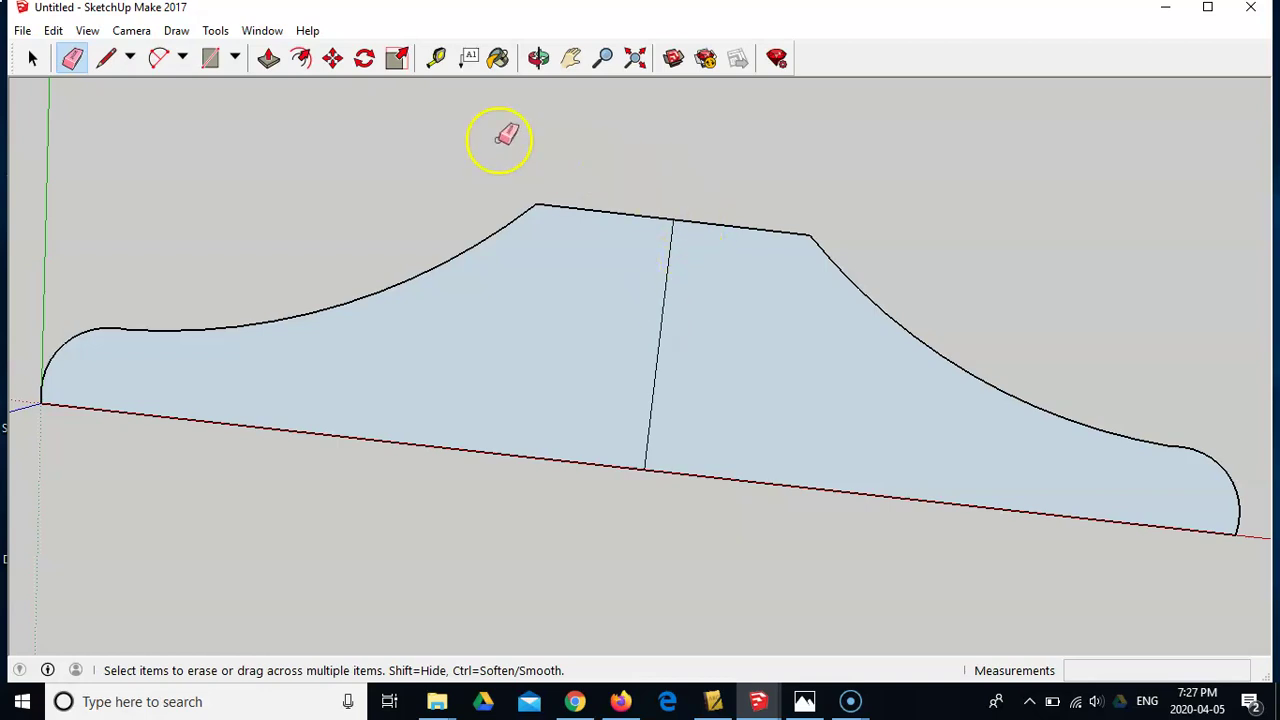
Draw a 19 mm line along the short top edge from its midpoint toward the baseline's far end.
left_click(108, 58)
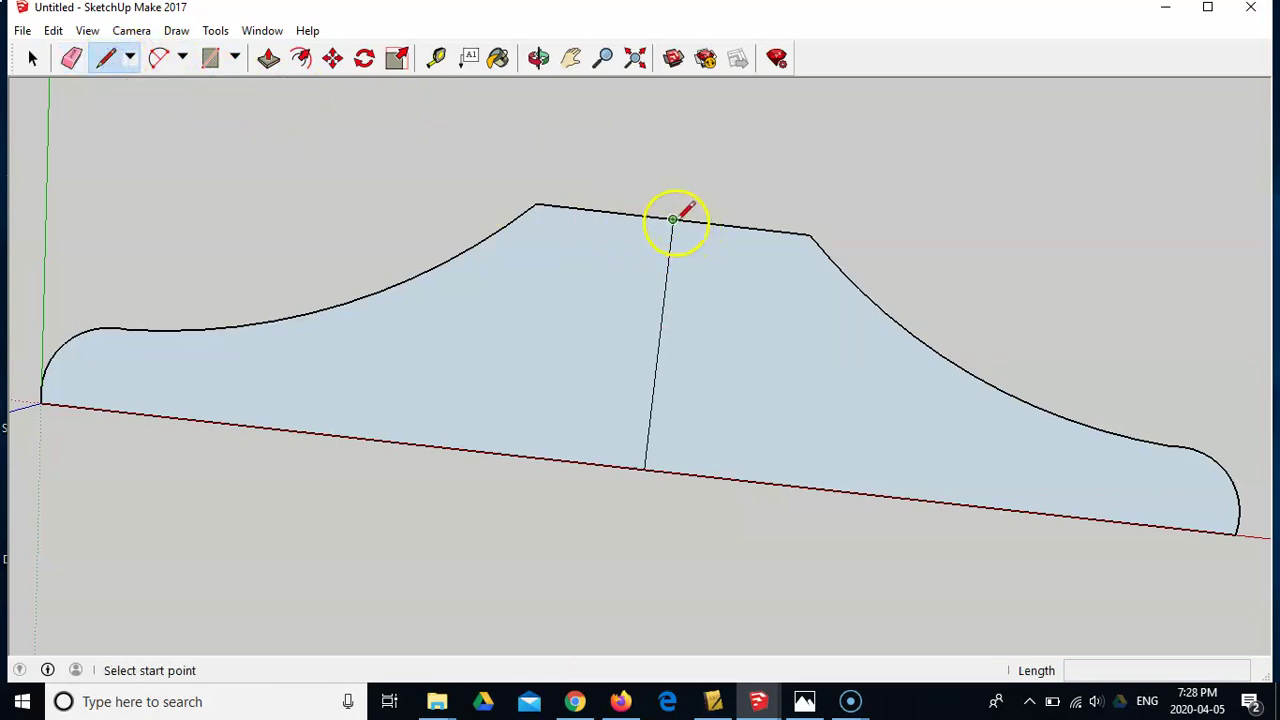
left_click(672, 219)
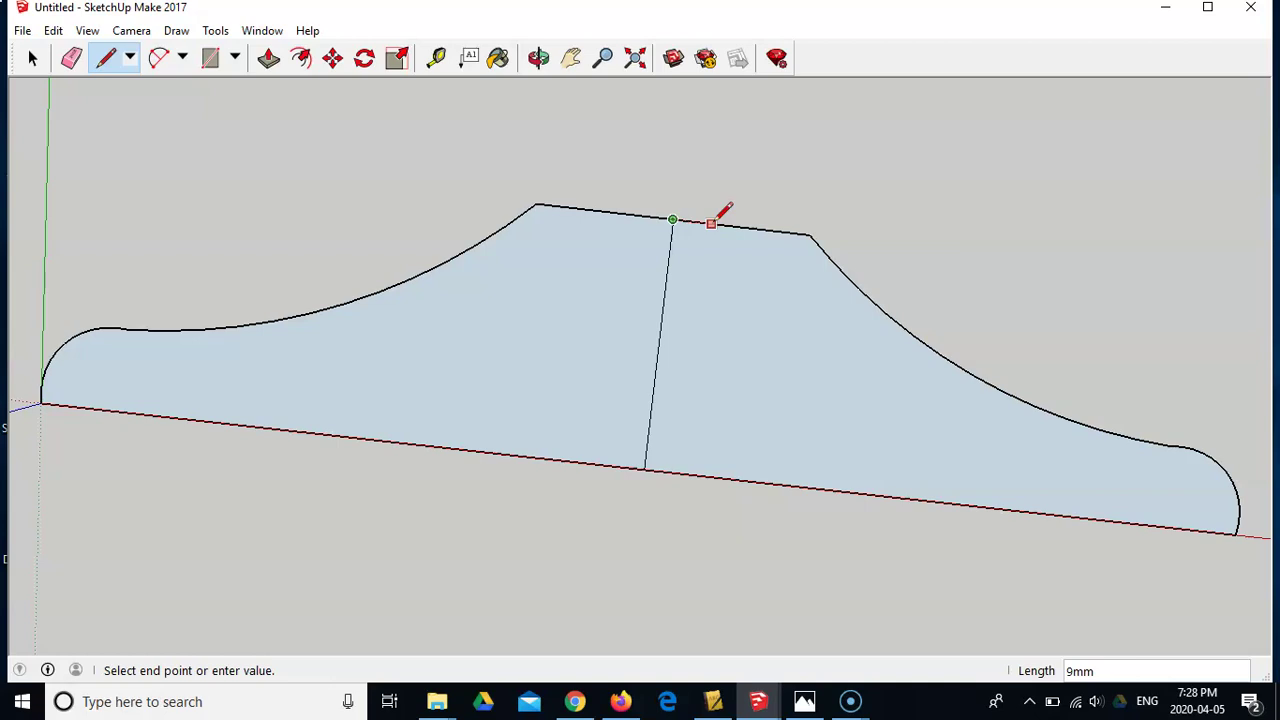
type("19")
key("Return")
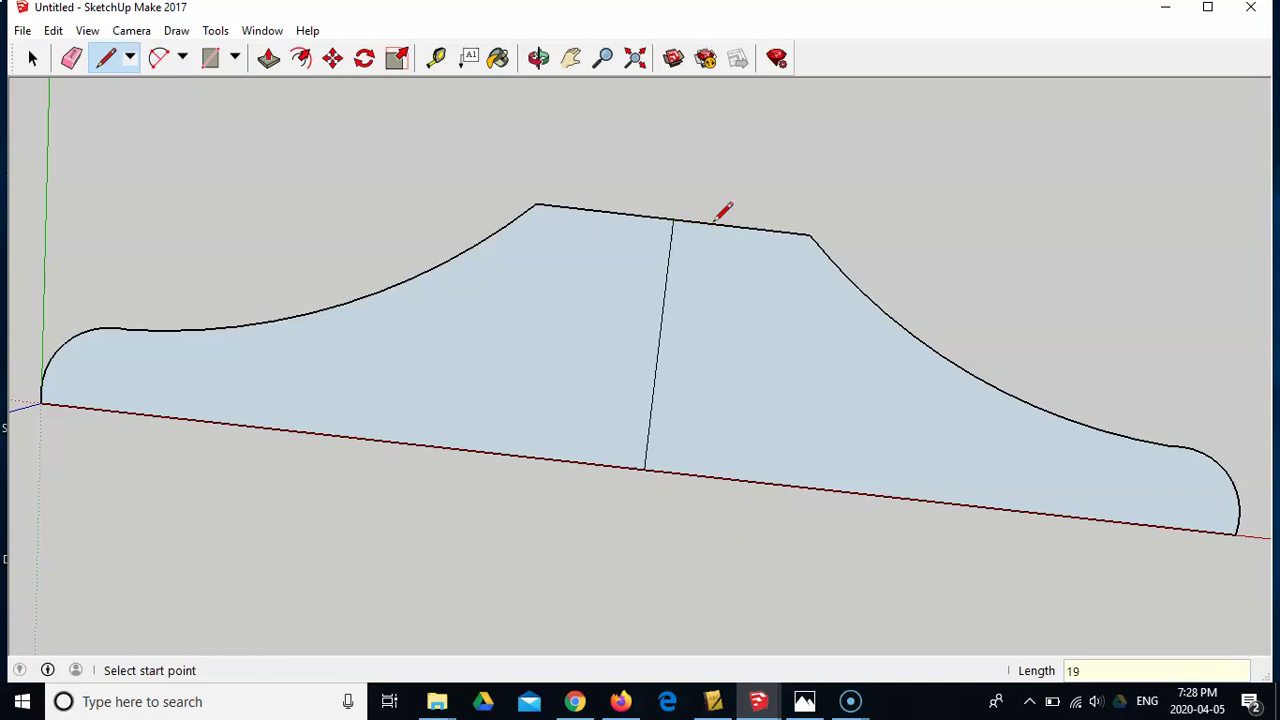
Draw a 670 mm line along the green axis from the end of the 19 mm line, crossing the baseline.
left_click(754, 229)
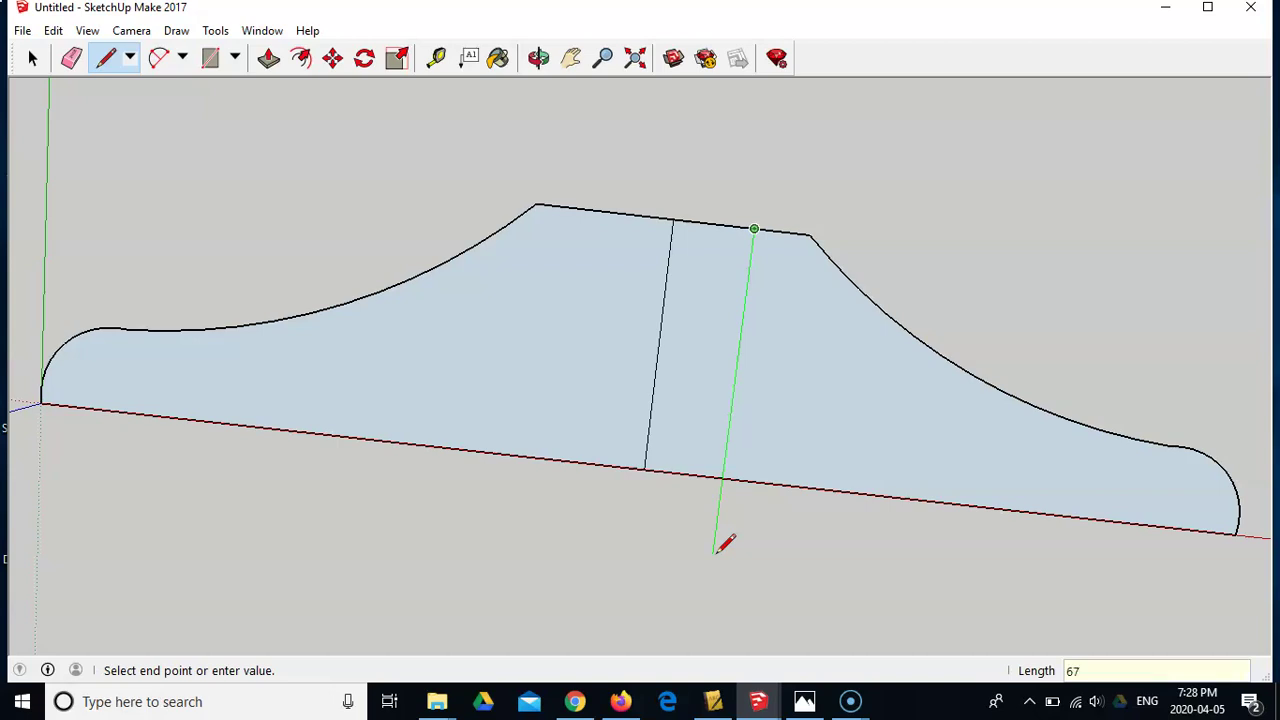
key("Return")
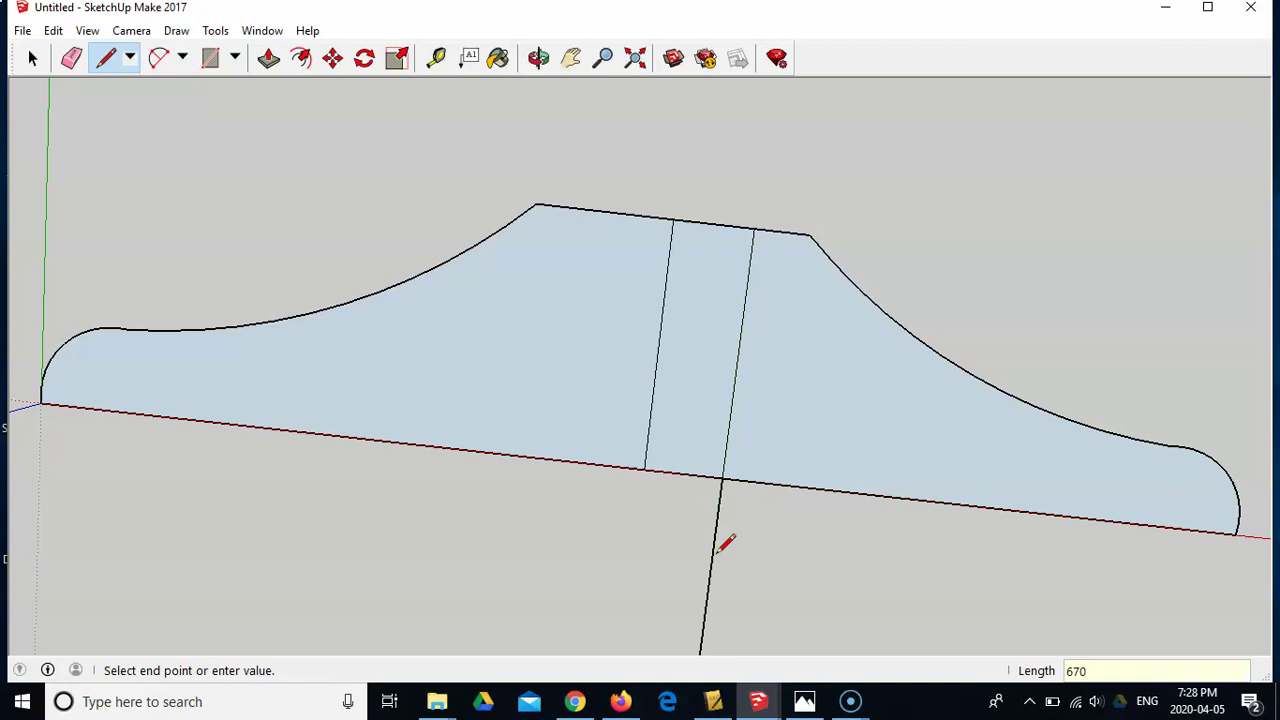
key("Escape")
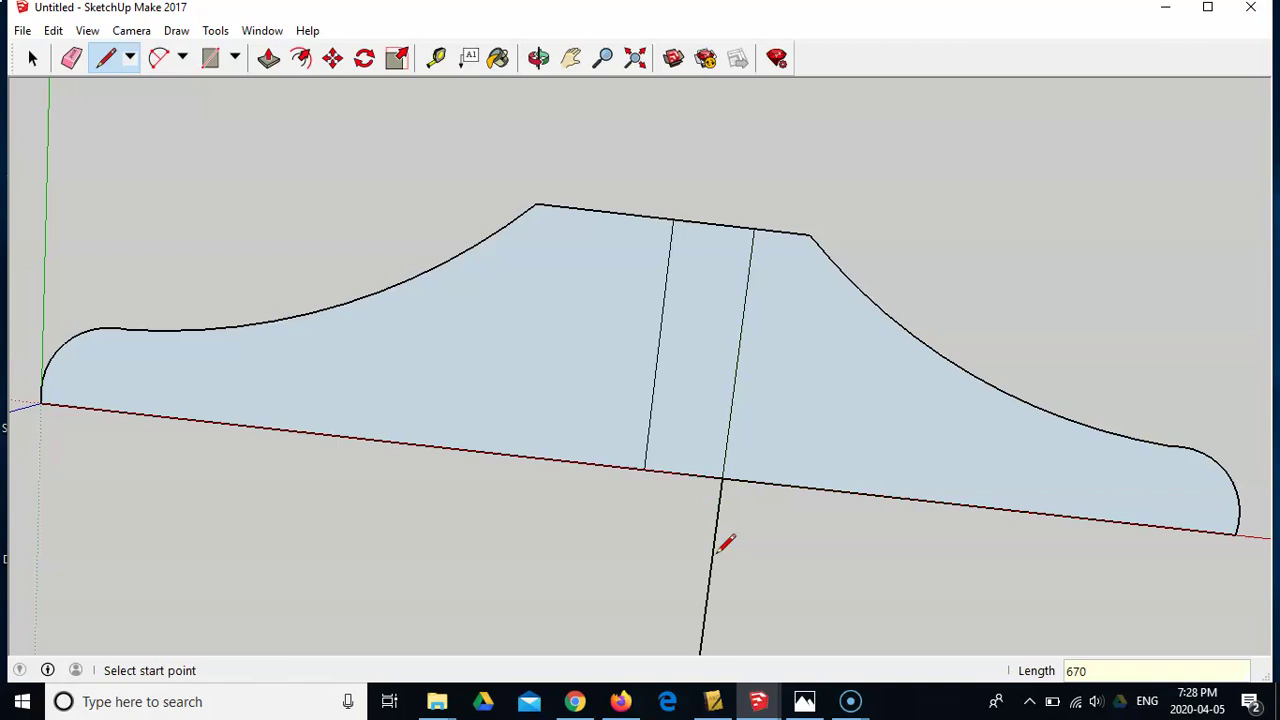
Draw a 19 mm line along the top edge from its midpoint toward the origin side.
left_click(672, 218)
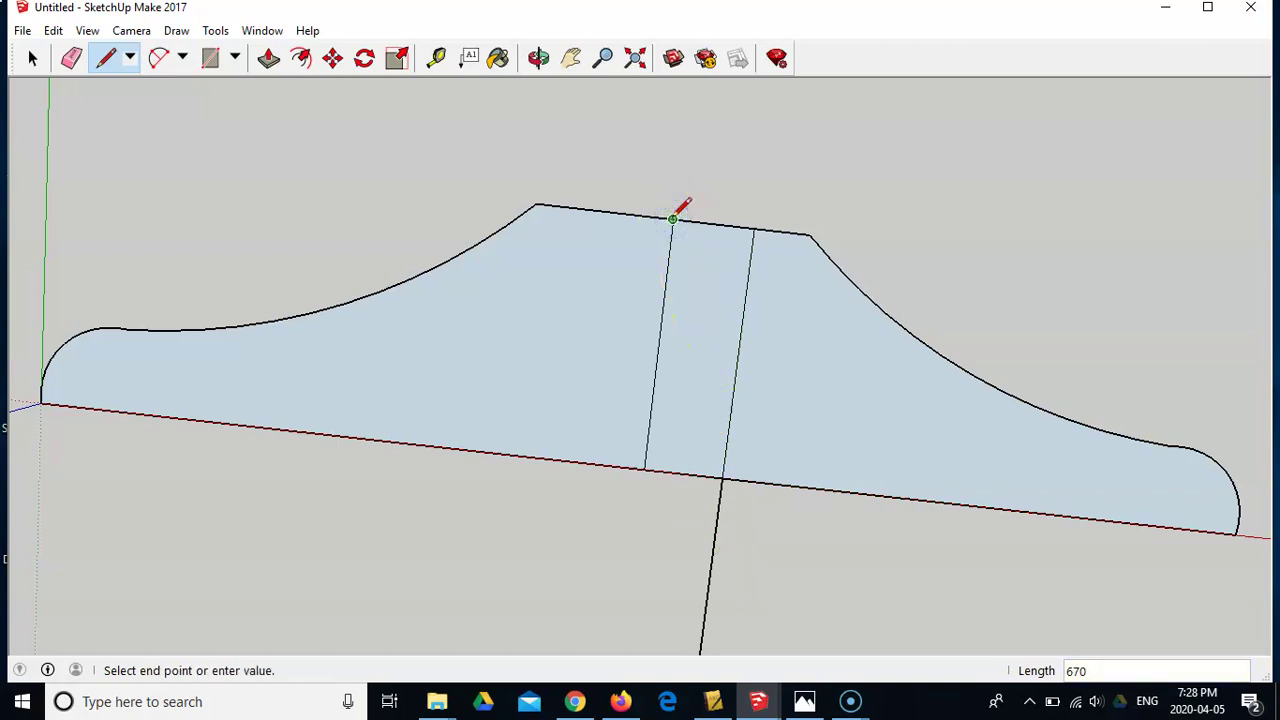
key("Escape")
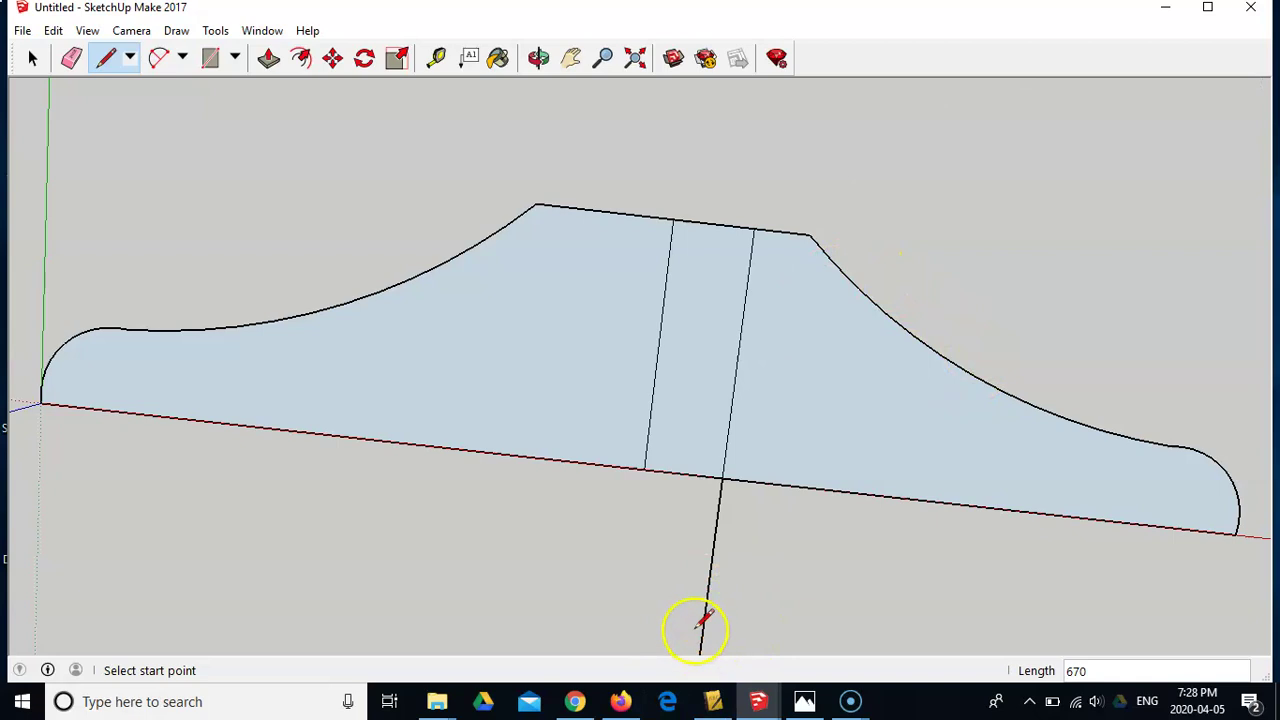
left_click(673, 219)
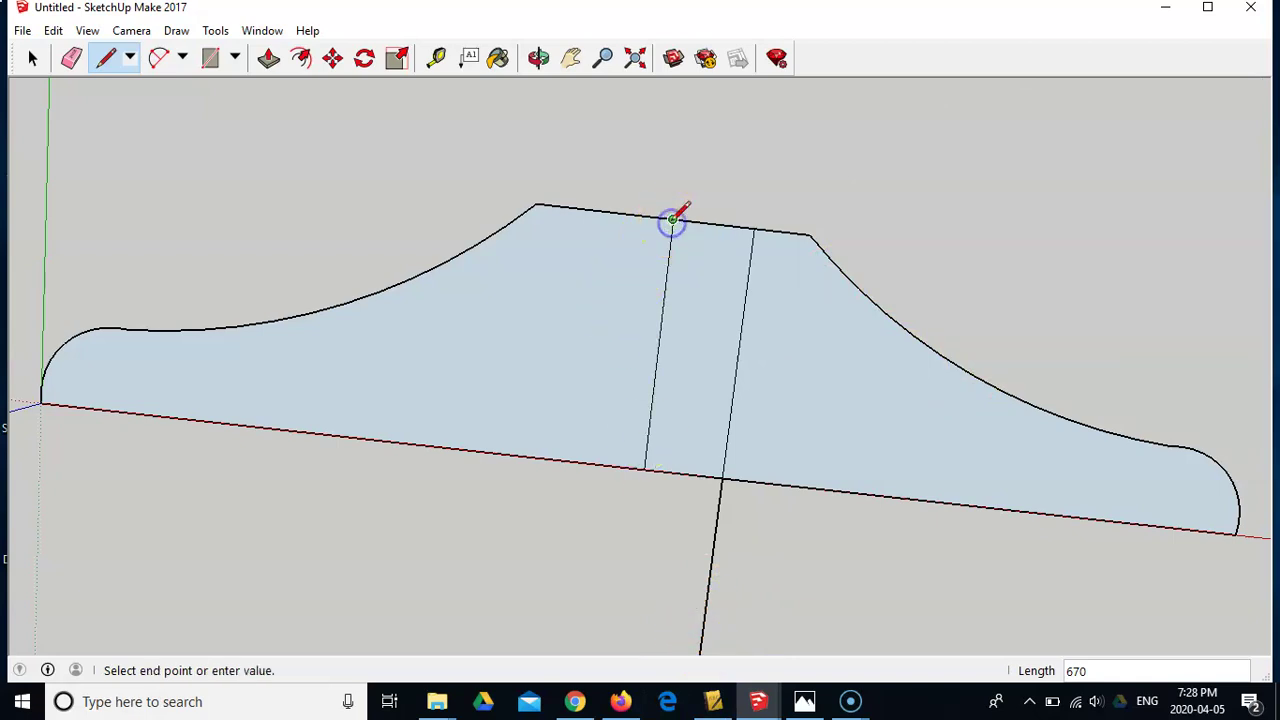
left_click(630, 214)
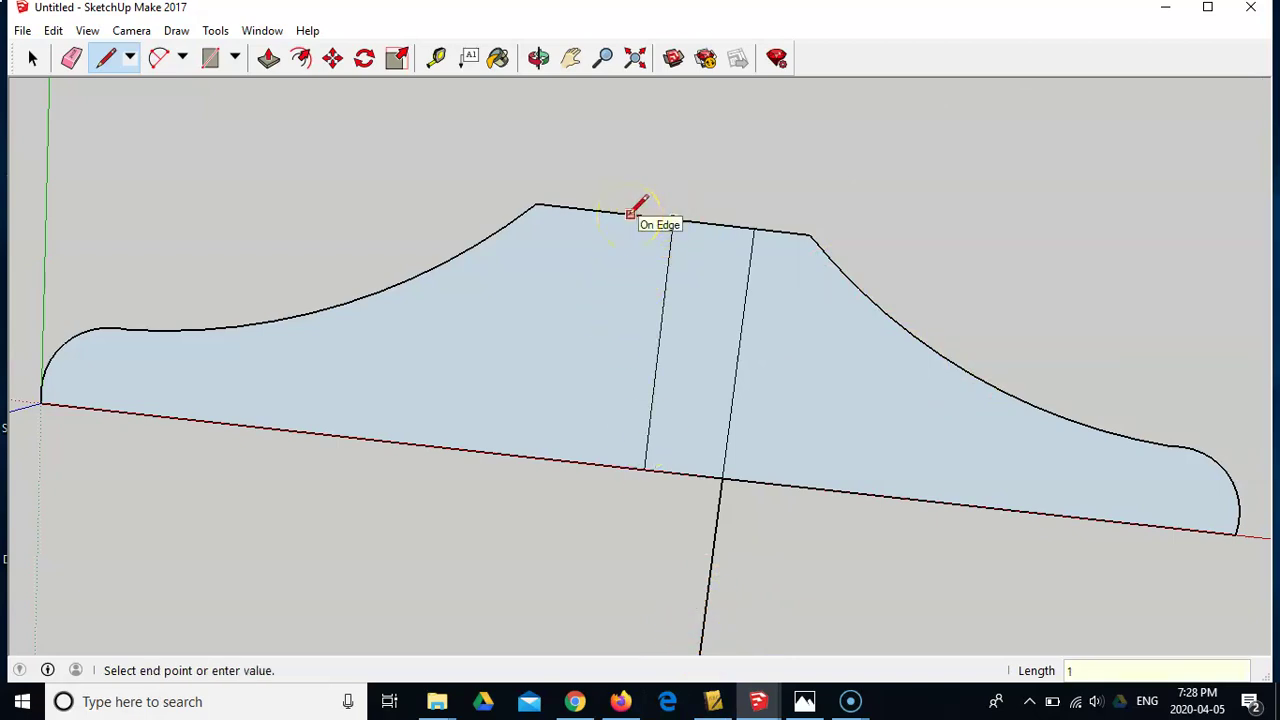
key("Escape")
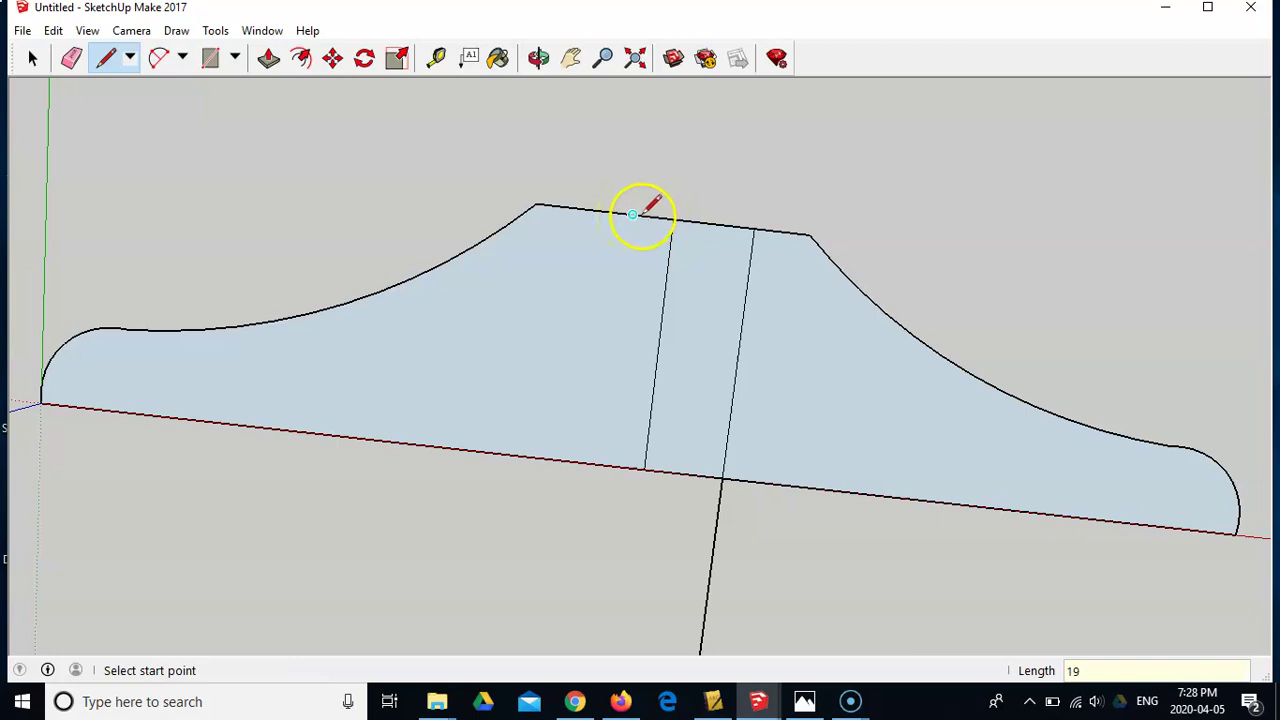
Draw a parallel 670 mm line along the green axis from the origin-side 19 mm point and join the free ends of both long lines.
left_click(593, 210)
left_click_drag(597, 207, 570, 515)
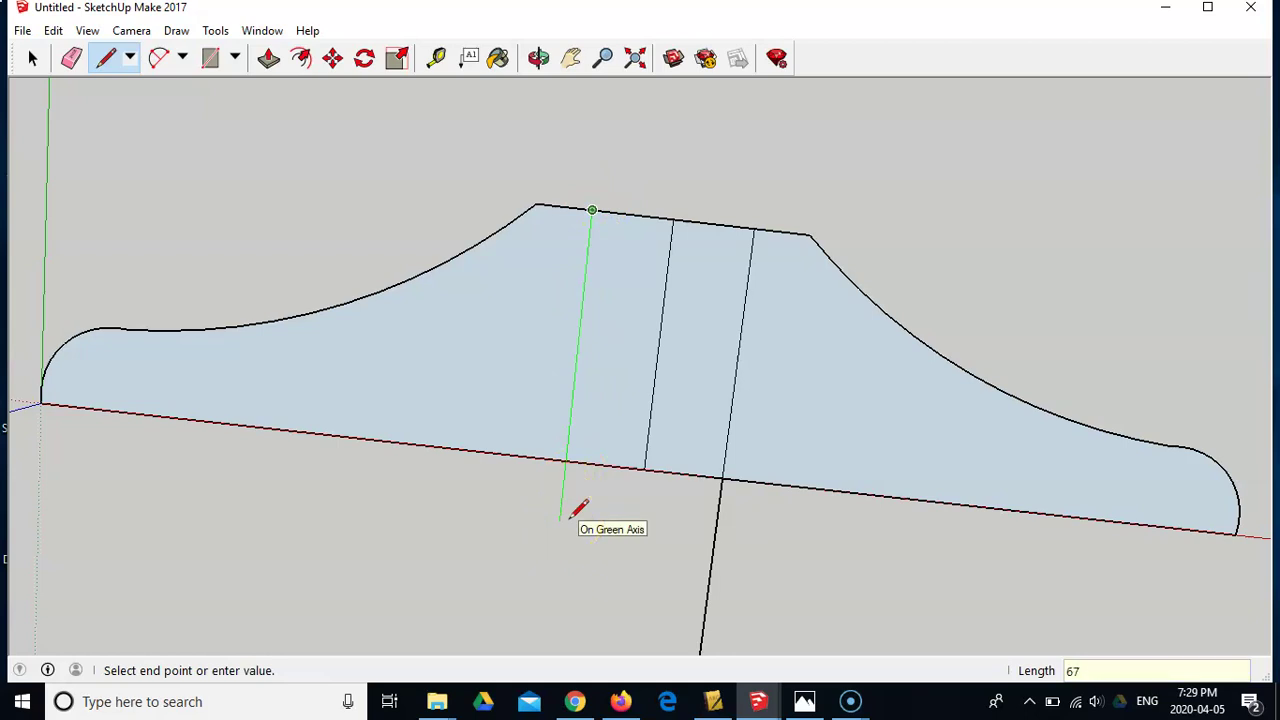
key("Return")
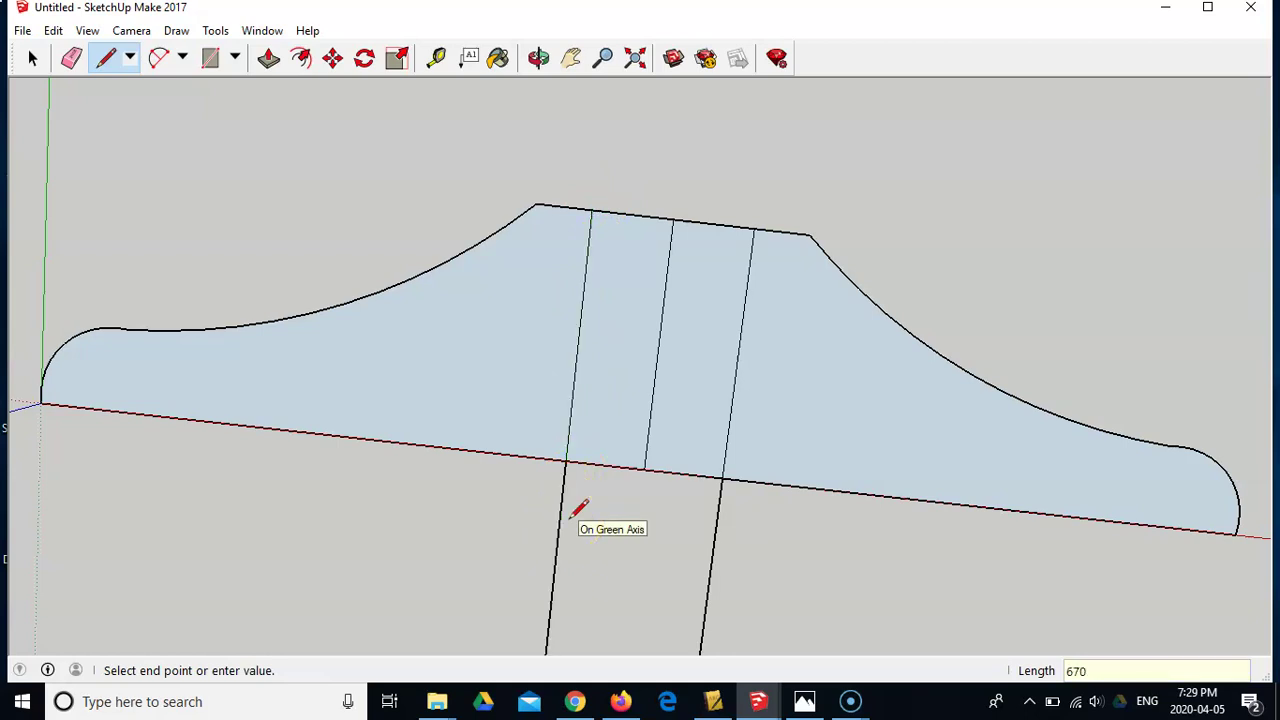
left_click(634, 58)
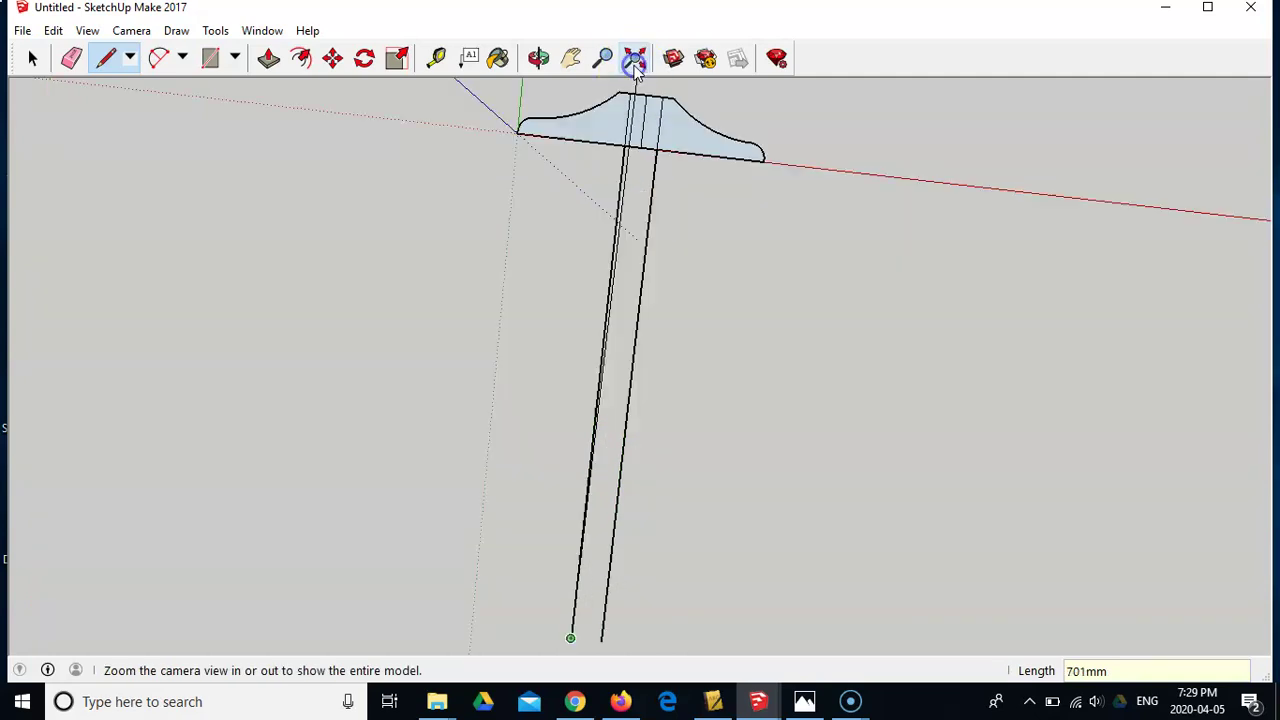
left_click(600, 637)
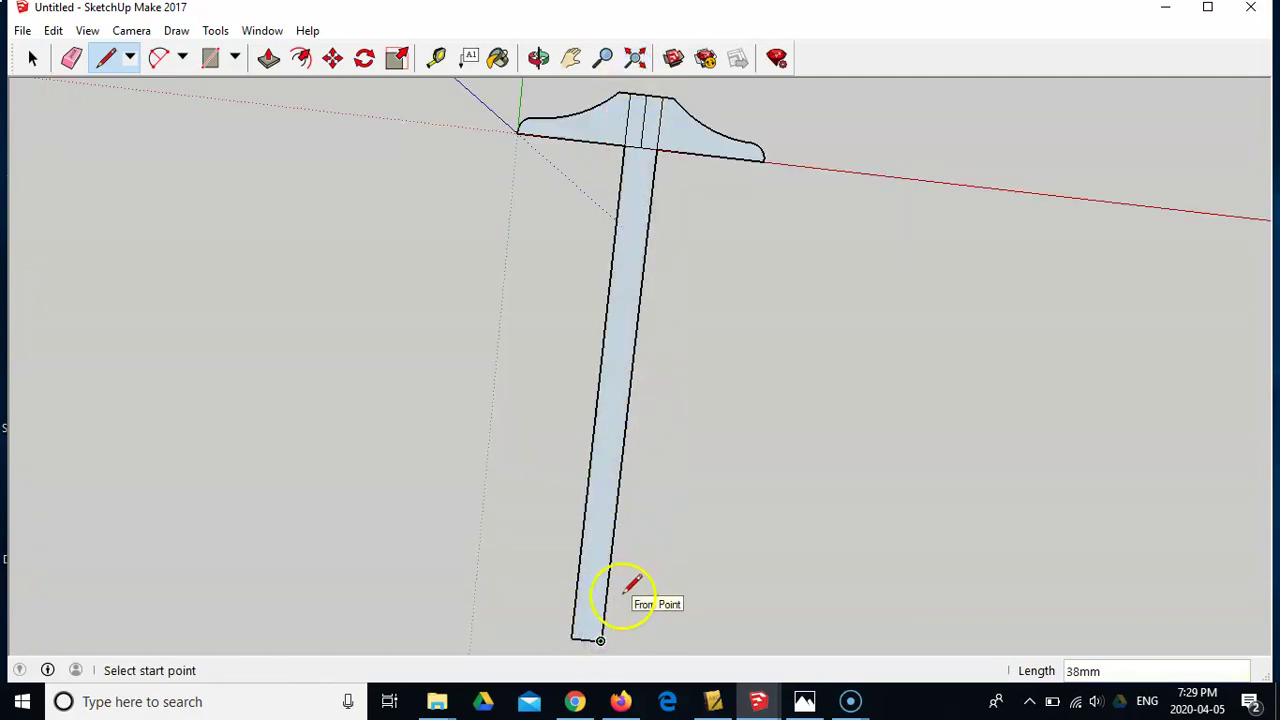
Examine the T-shaped profile's head and long blade from several angles.
scroll(655, 165, "up", 2)
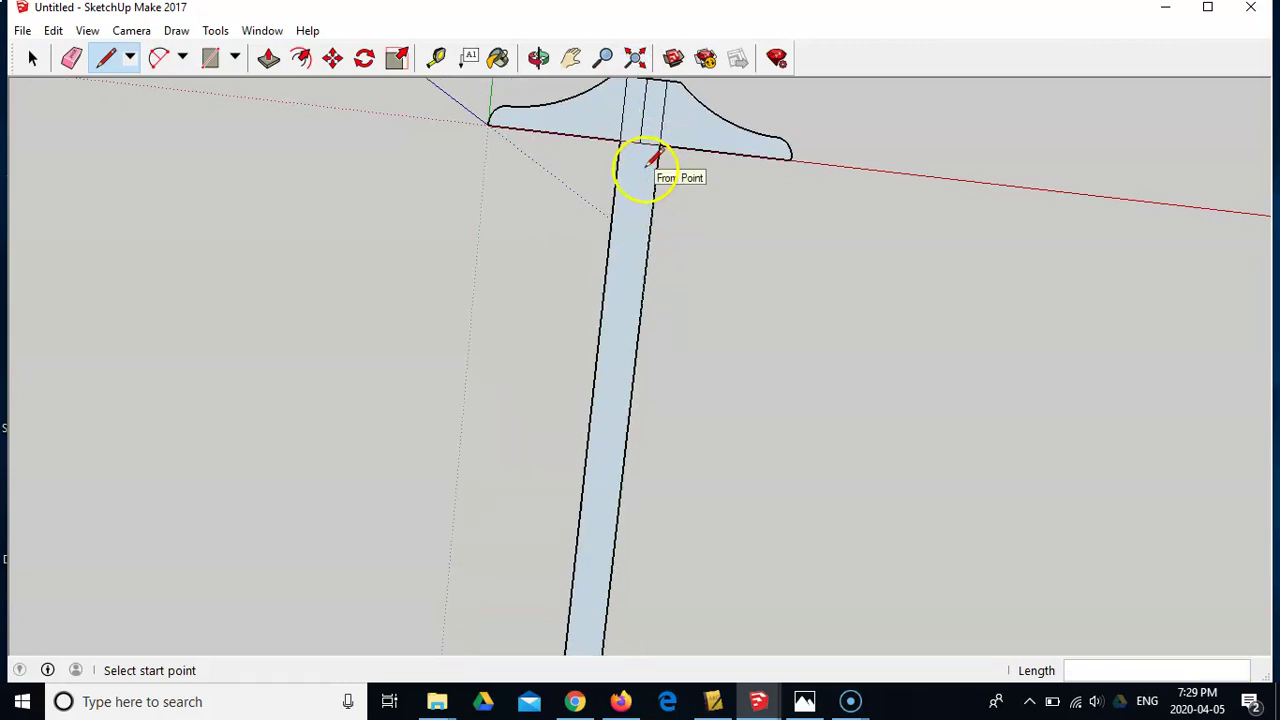
left_click(634, 58)
key("o")
left_click_drag(855, 308, 723, 94)
key("l")
middle_click_drag(590, 345, 580, 406)
scroll(755, 280, "up", 2)
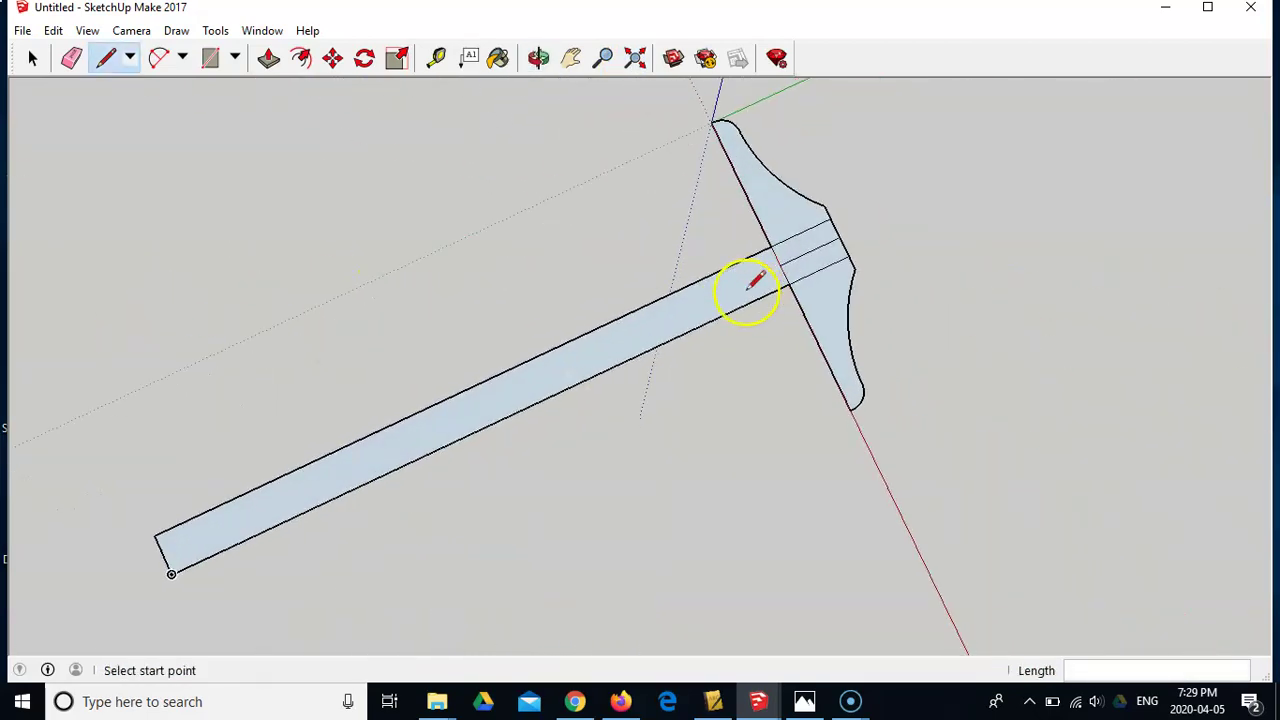
middle_click_drag(583, 463, 846, 366)
scroll(660, 200, "up", 2)
scroll(689, 183, "up", 3)
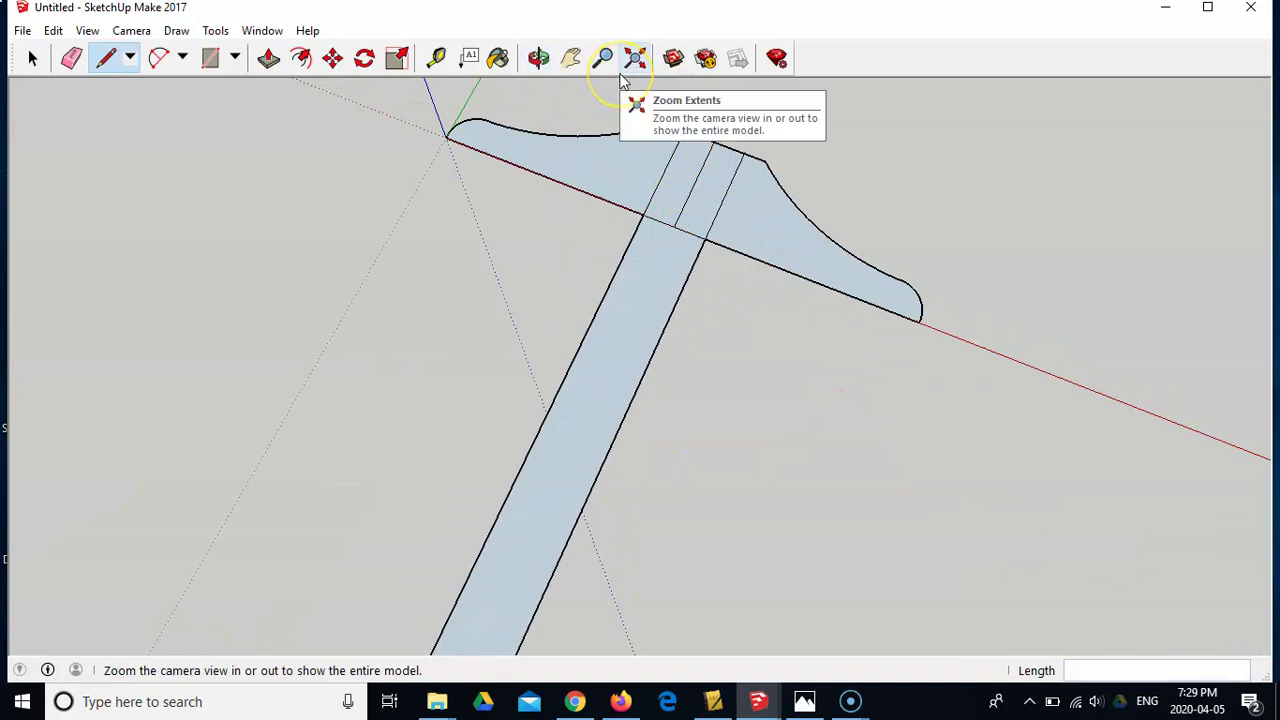
Offset the outline of the head's wing face at the baseline's far end inward by 6 mm.
left_click(571, 57)
left_click_drag(660, 180, 636, 377)
scroll(669, 429, "up", 3)
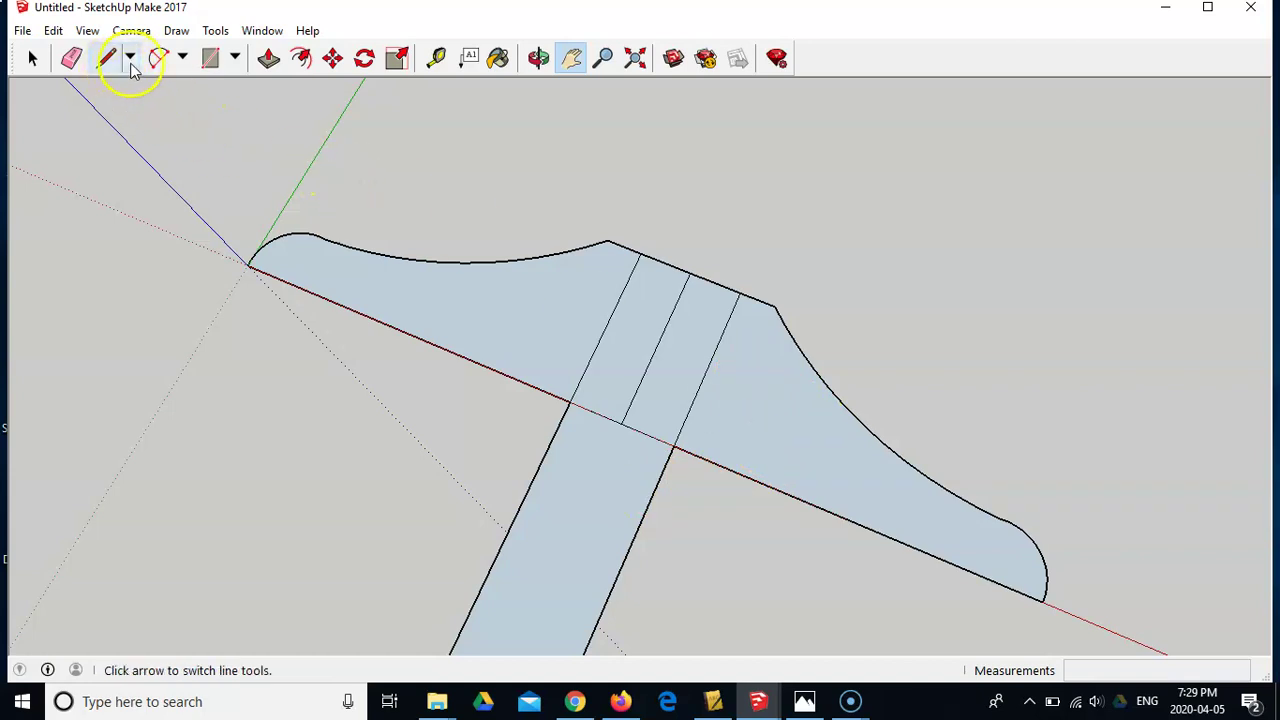
left_click(298, 62)
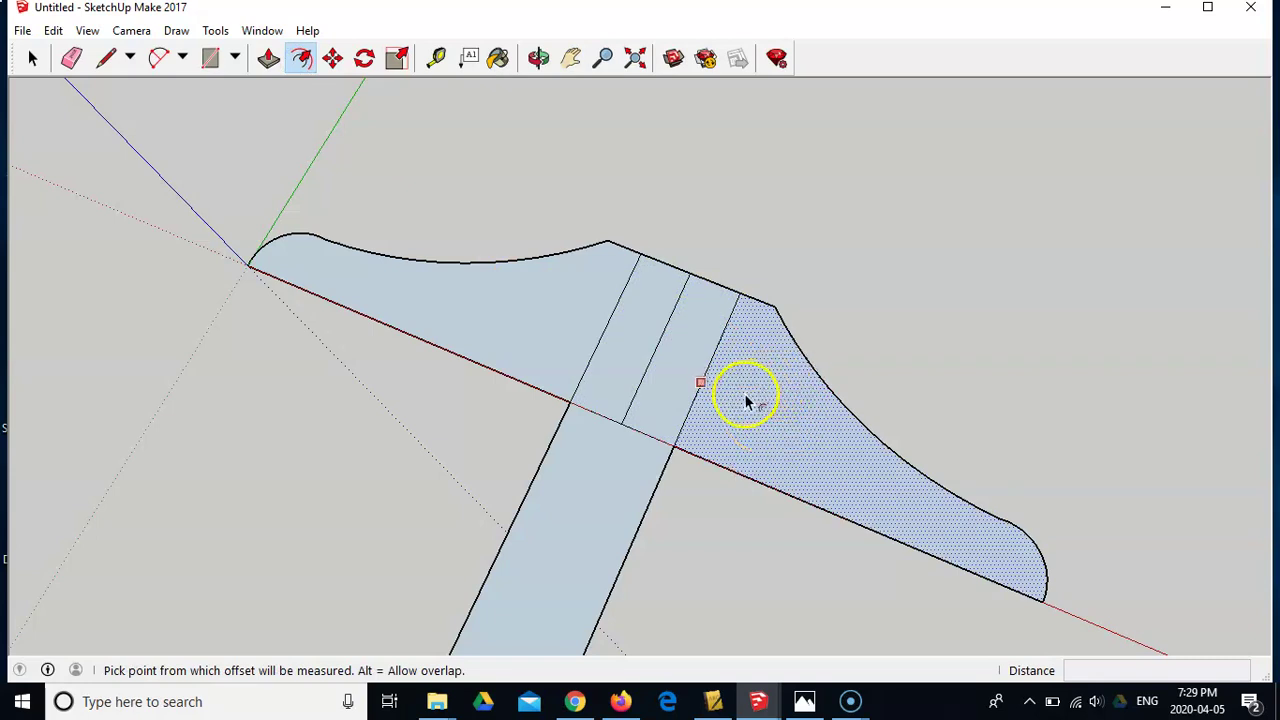
left_click(755, 452)
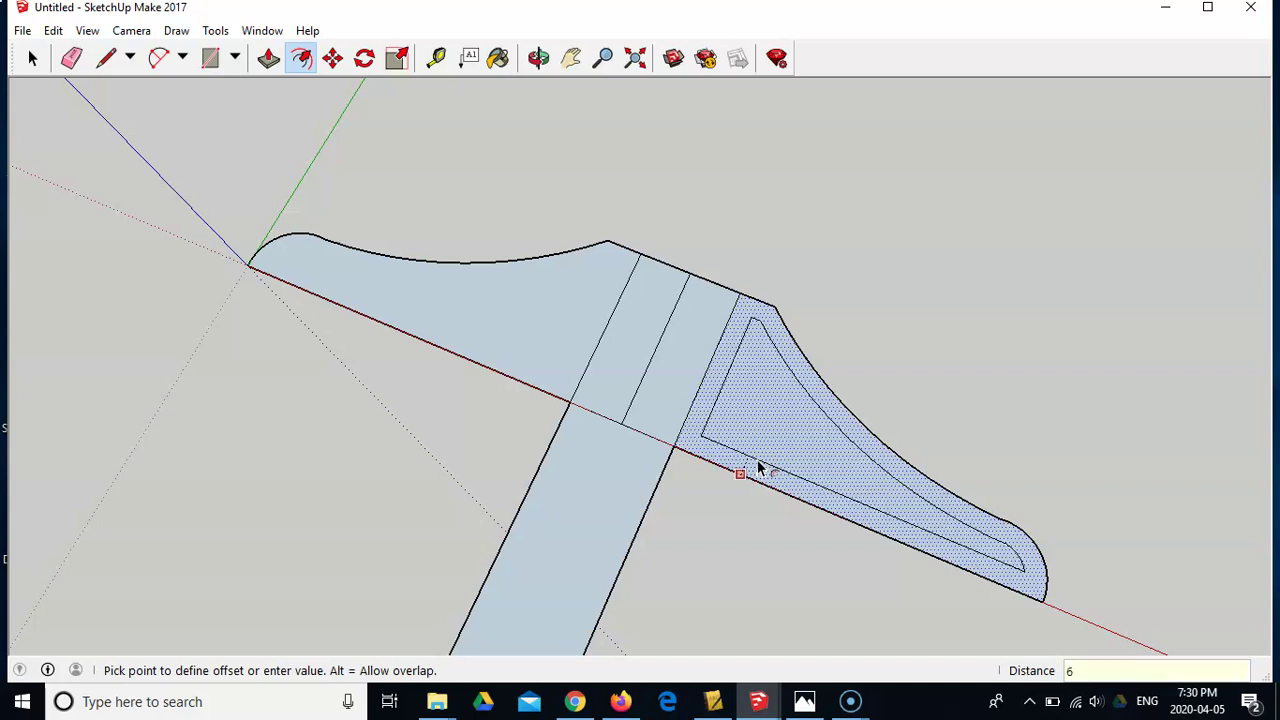
left_click(758, 468)
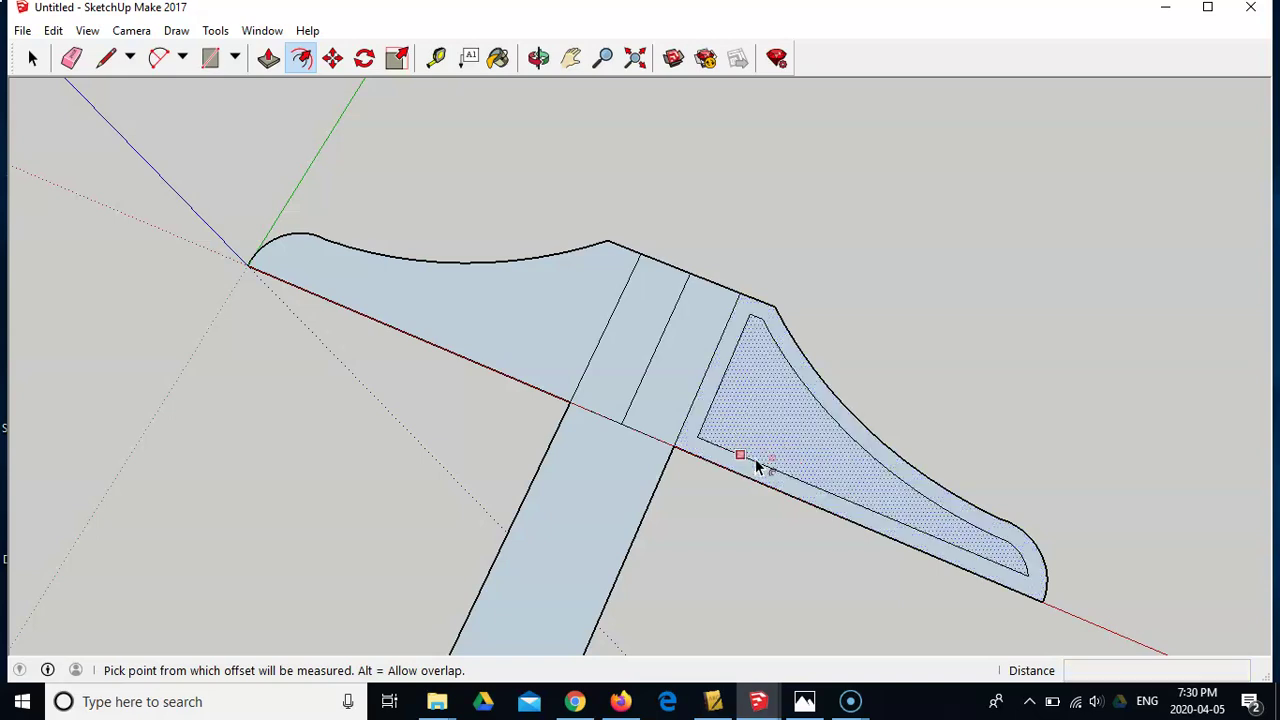
Offset the outline of the origin-side wing face inward by 6 mm.
left_click(537, 362)
left_click(535, 362)
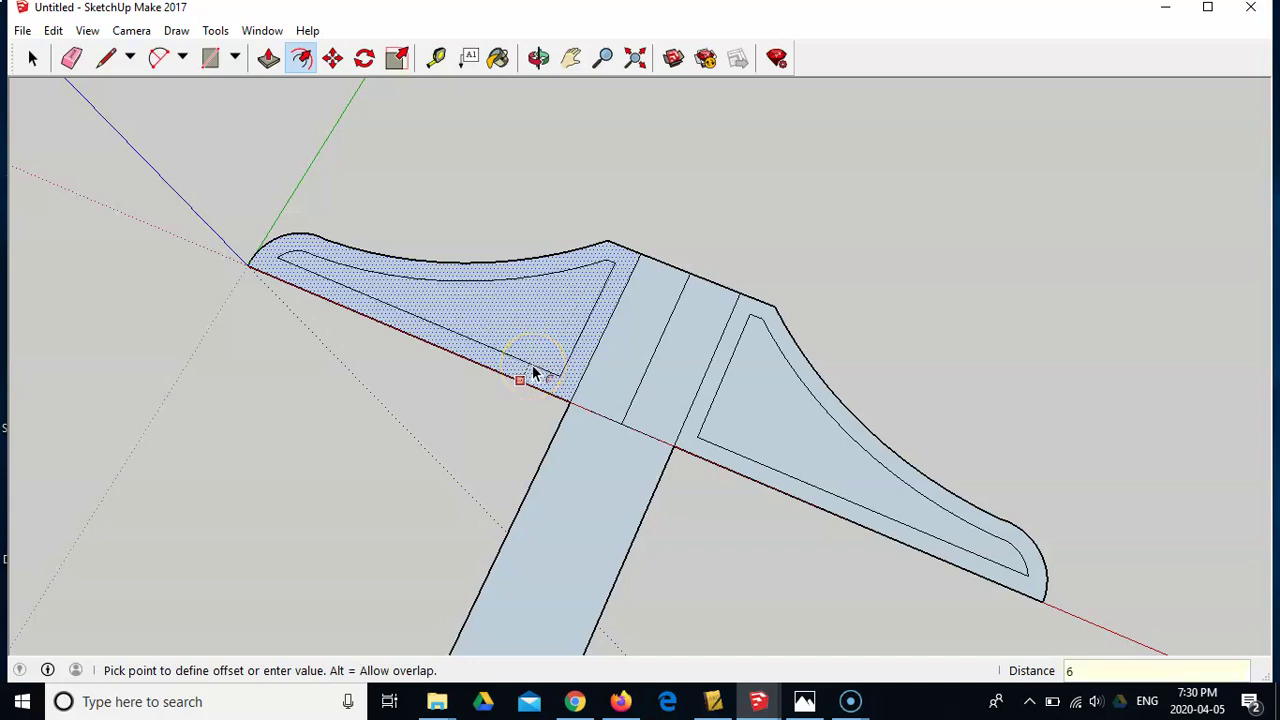
left_click(533, 372)
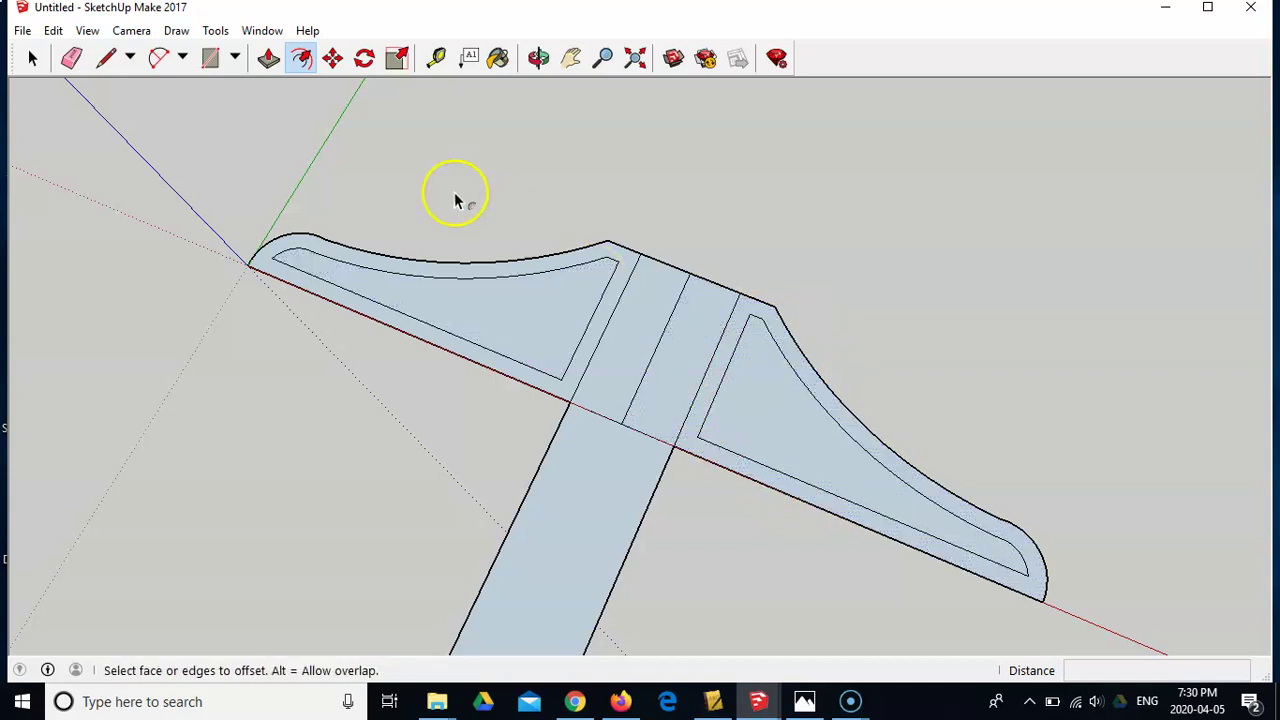
Draw a 3 mm line along the short top edge of the far wing's inner outline, and another from the same blade-side corner to the marked midpoint.
left_click(106, 57)
scroll(763, 380, "up", 5)
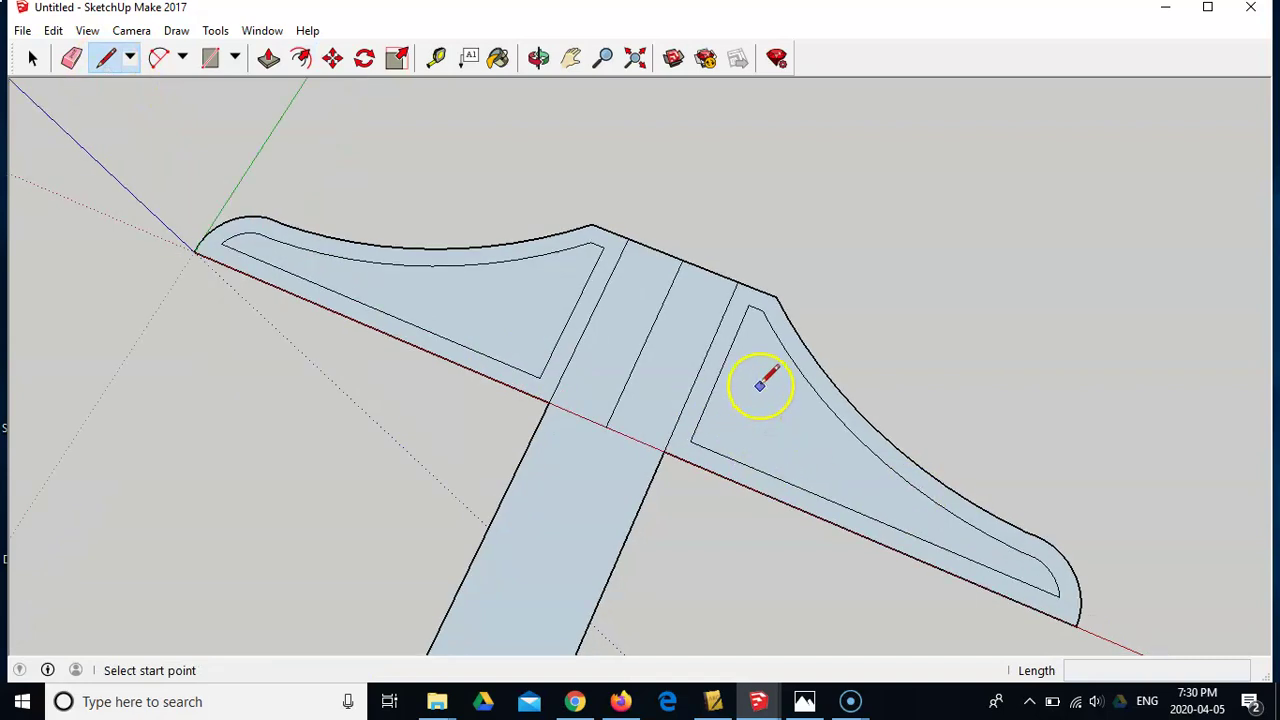
left_click(741, 254)
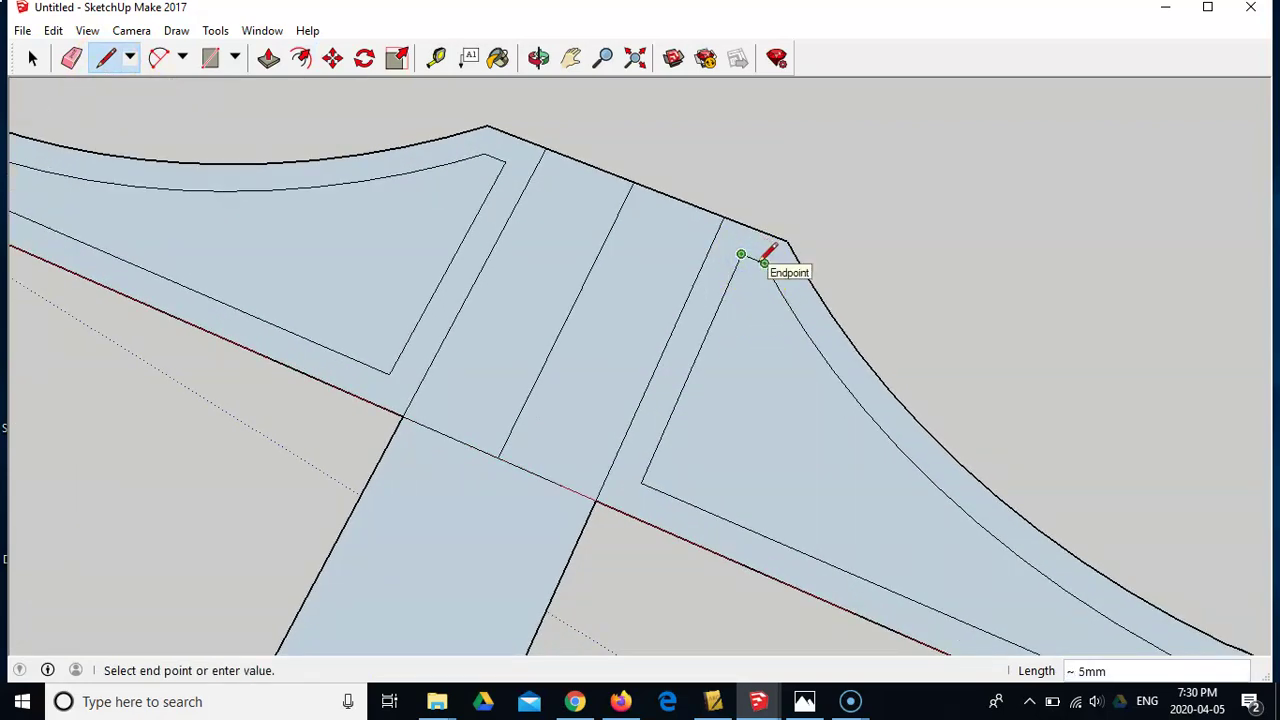
scroll(764, 262, "up", 5)
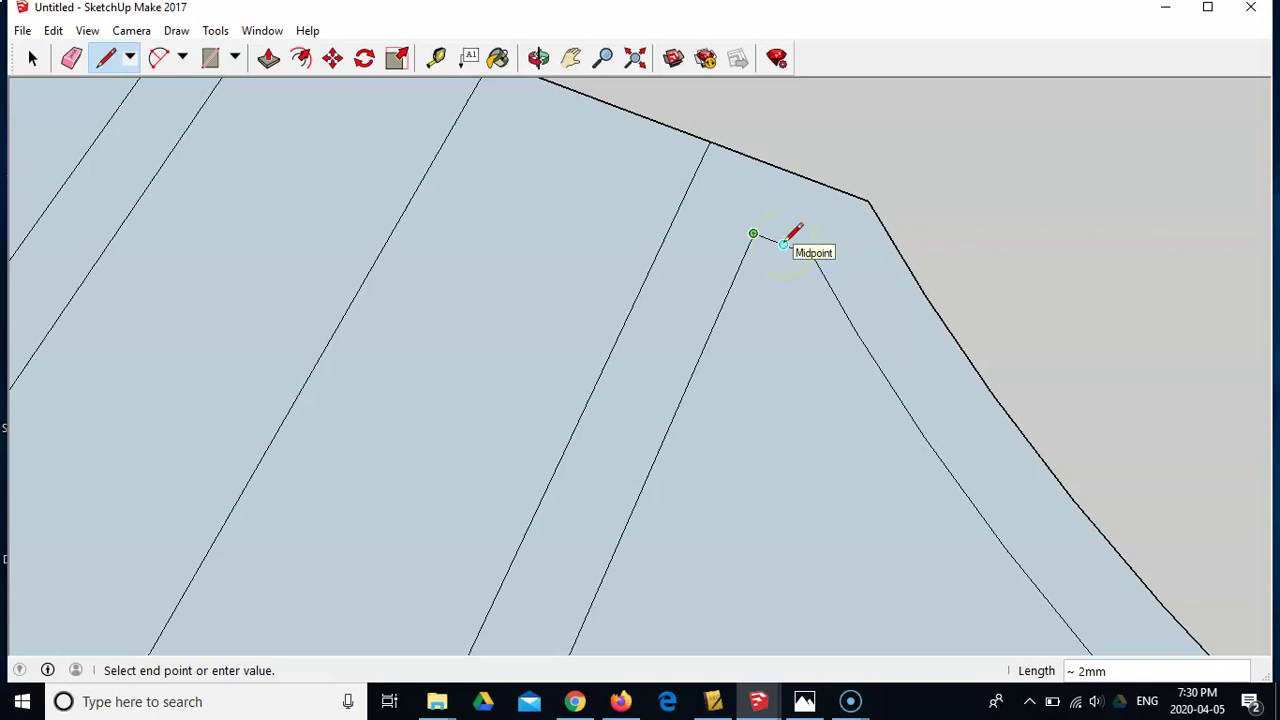
left_click(784, 244)
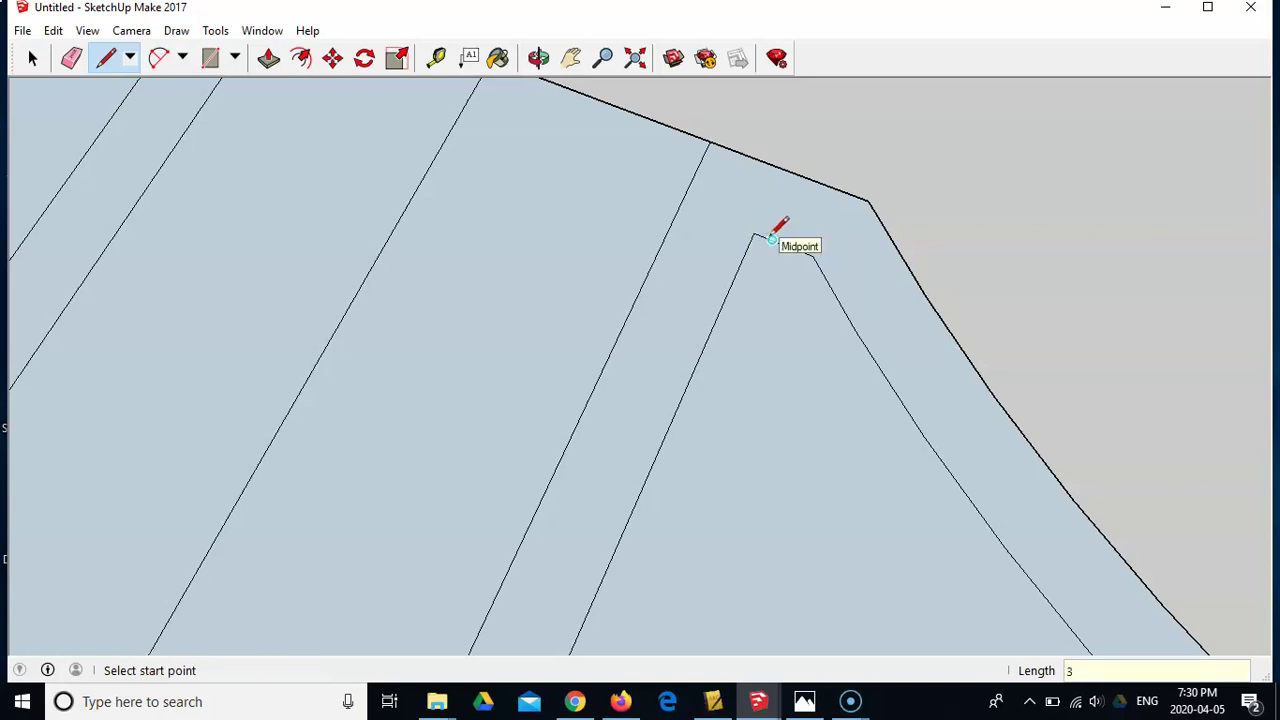
scroll(775, 235, "up", 3)
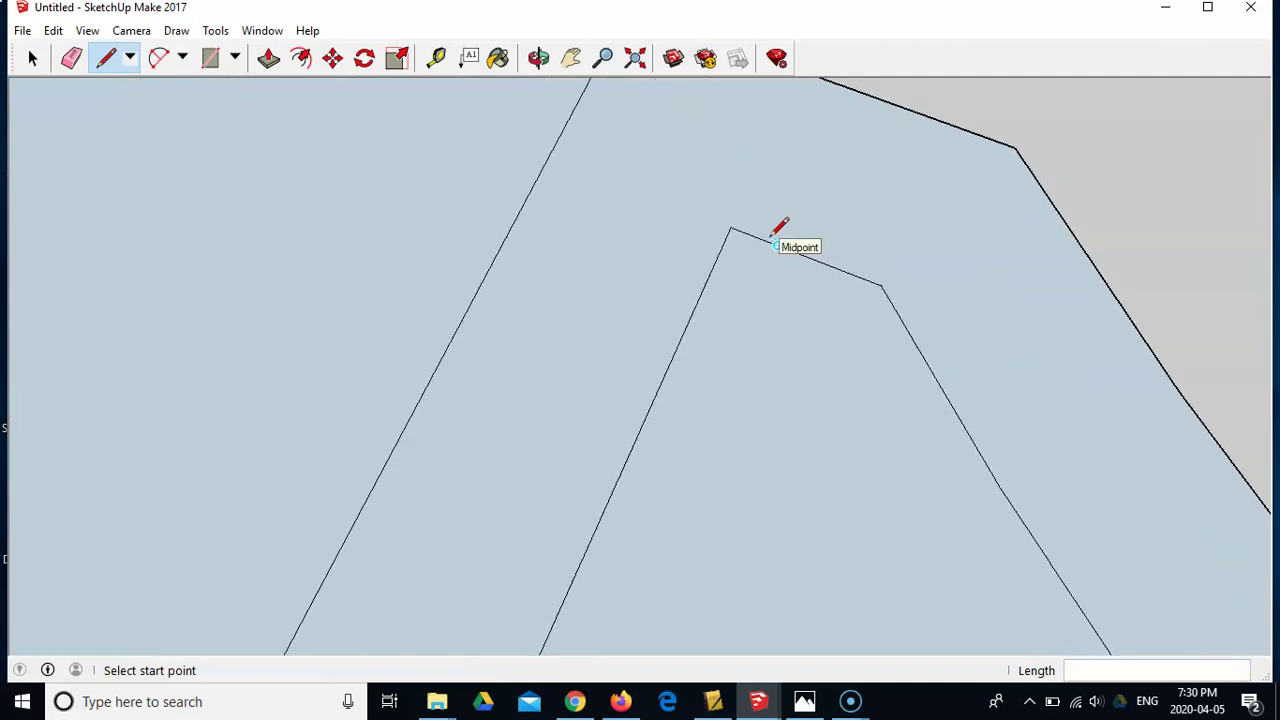
left_click(732, 228)
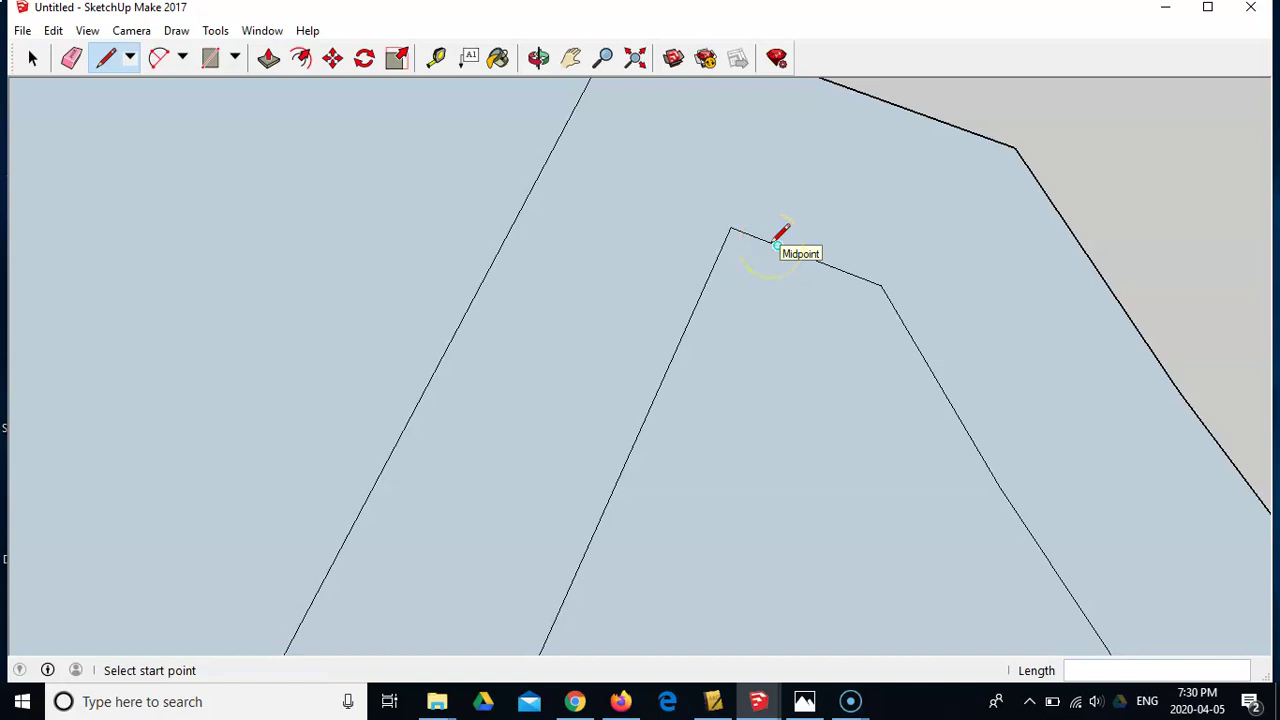
left_click(778, 245)
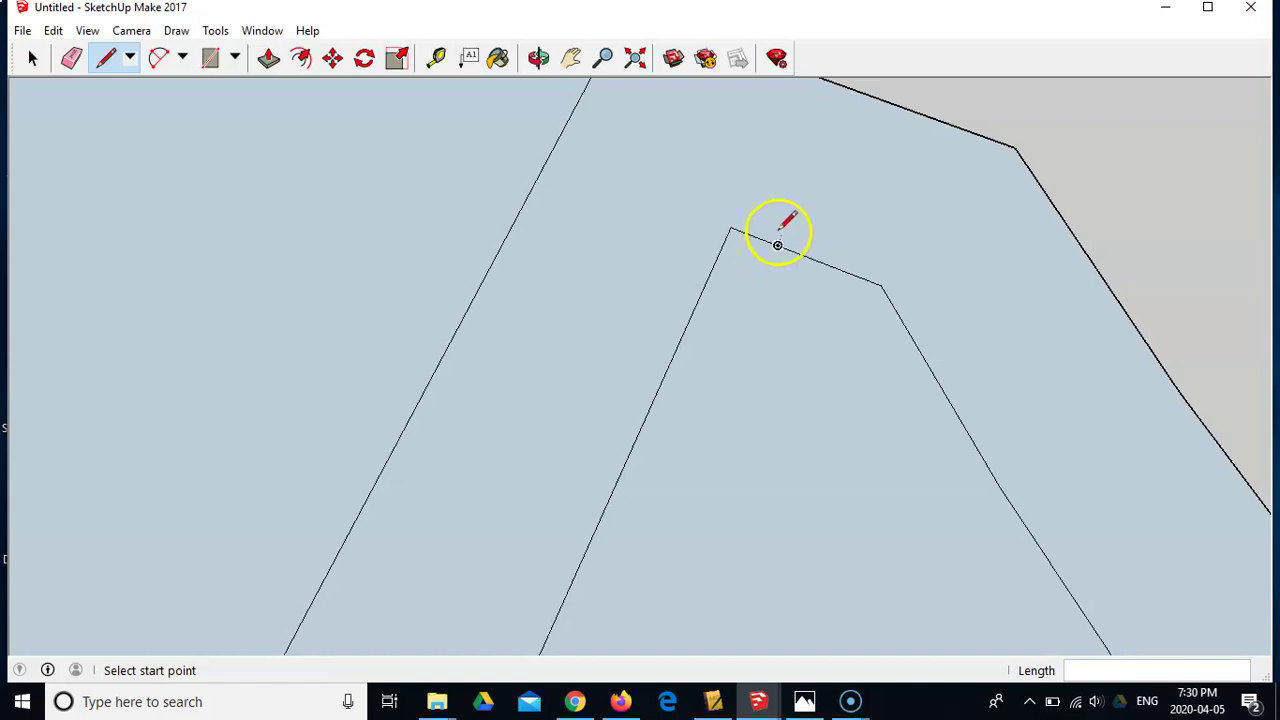
Dimension the segment drawn along the short top edge of the far wing's inner outline.
left_click(215, 30)
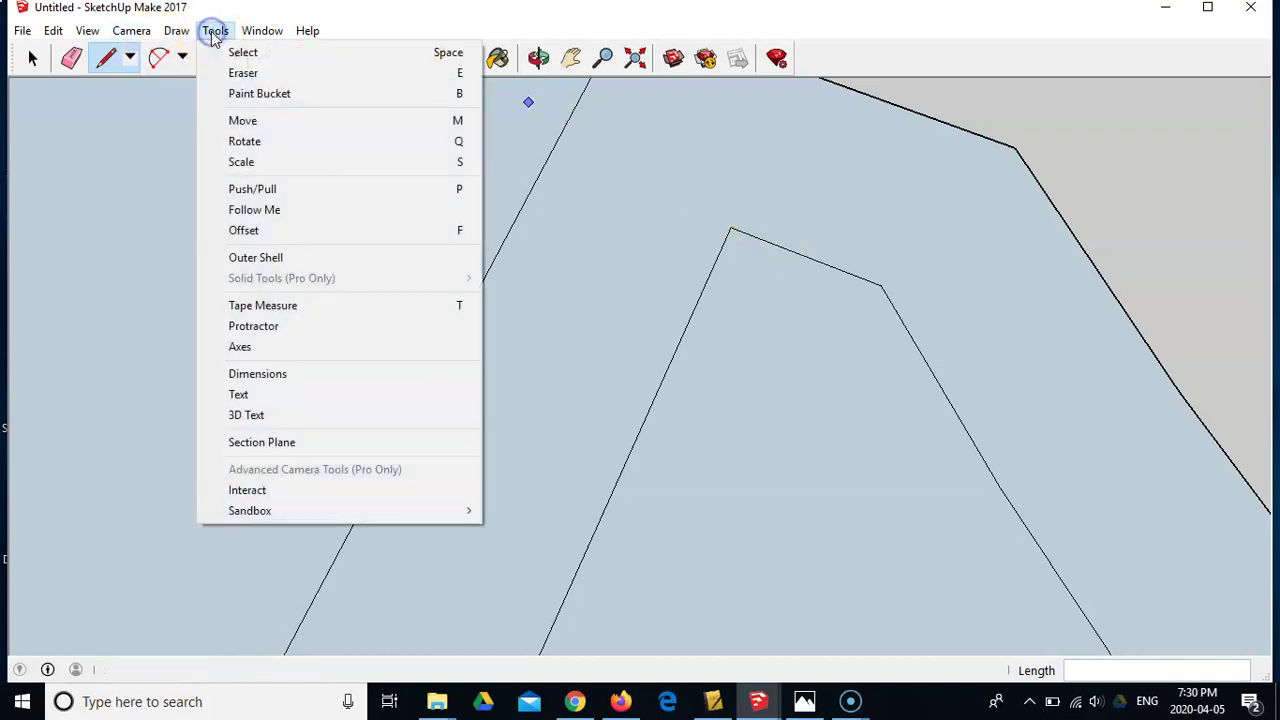
left_click(300, 374)
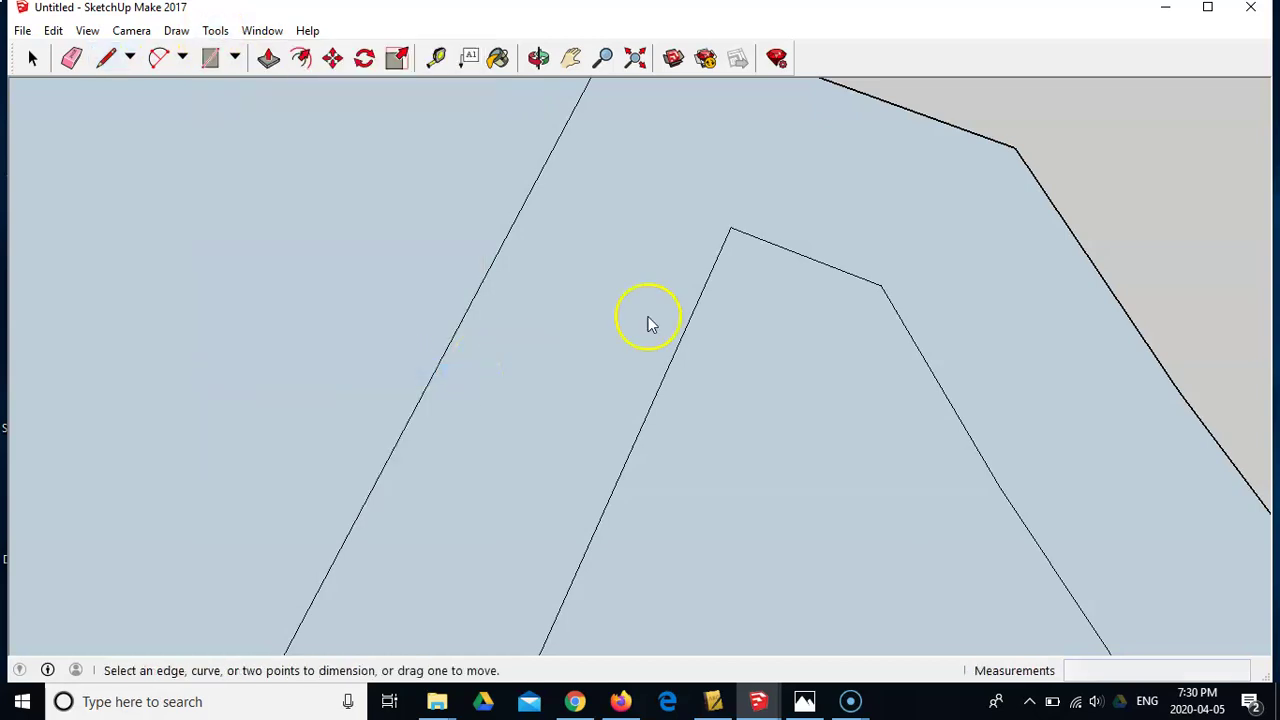
left_click(763, 245)
left_click(778, 218)
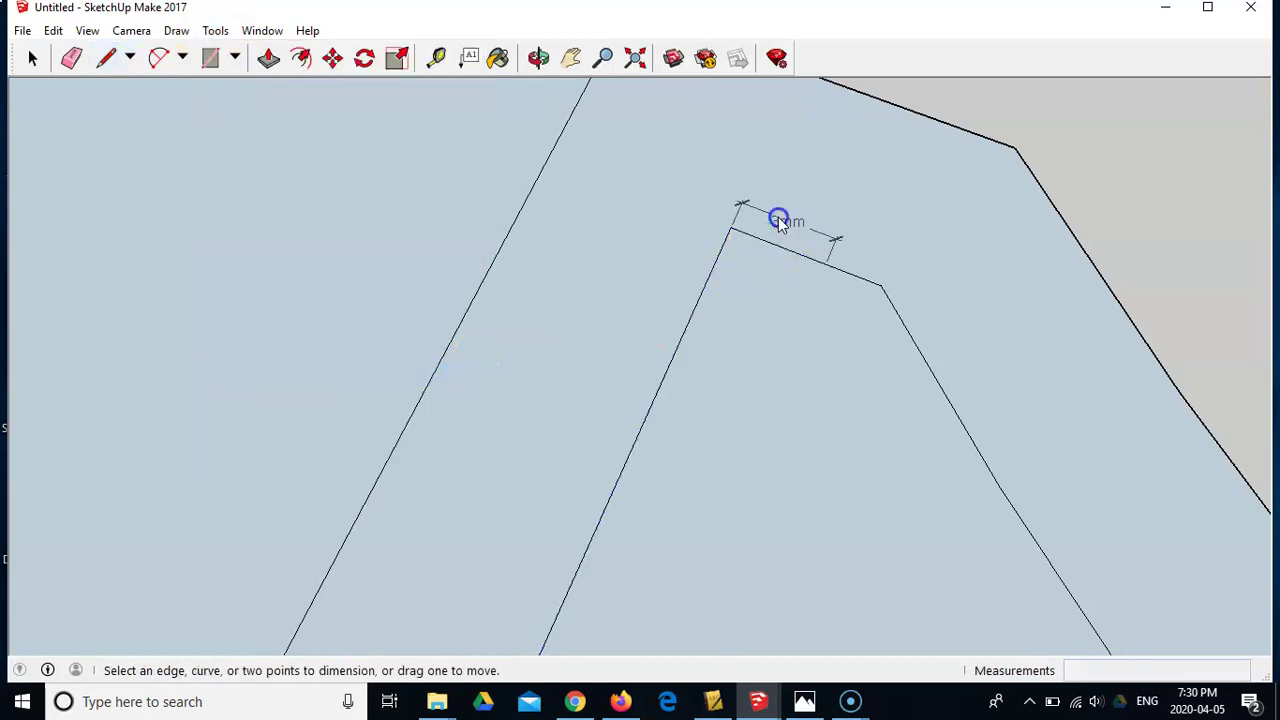
Draw a 48 mm line from the 3 mm mark parallel to the far wing's blade-side inner edge, then erase the dimension and the strip outside it.
left_click(106, 60)
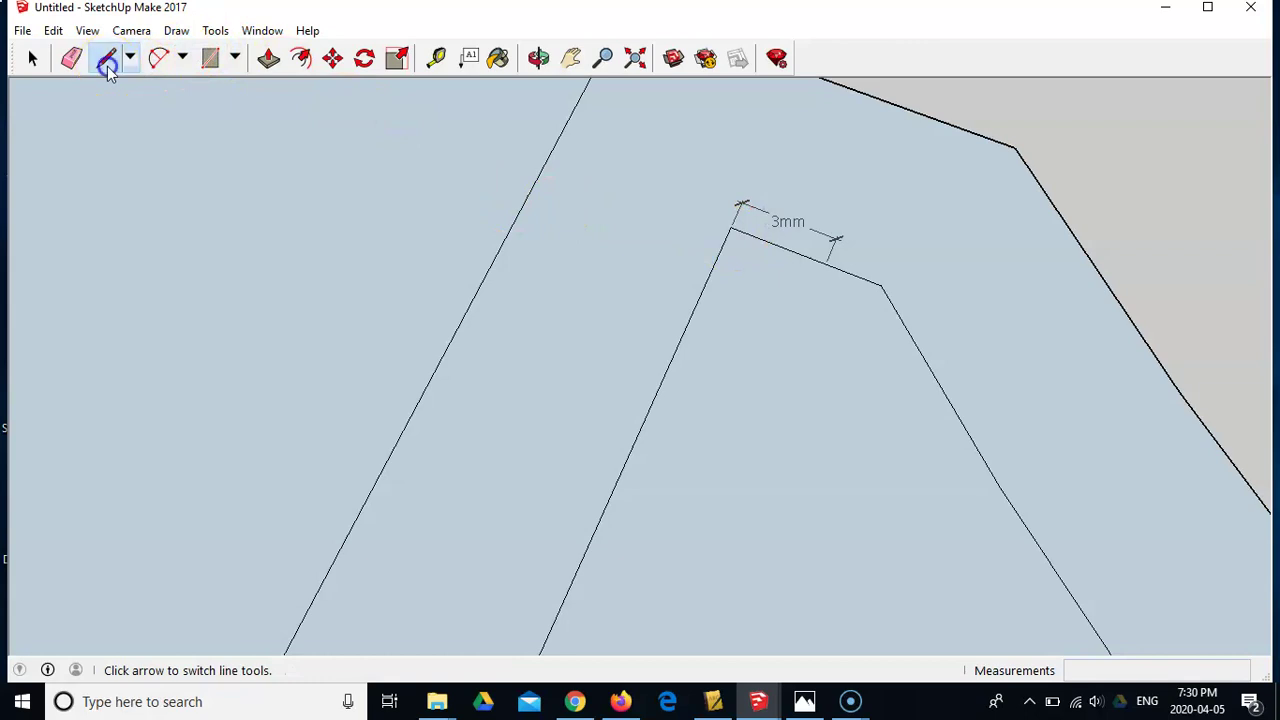
left_click(825, 263)
scroll(810, 368, "down", 3)
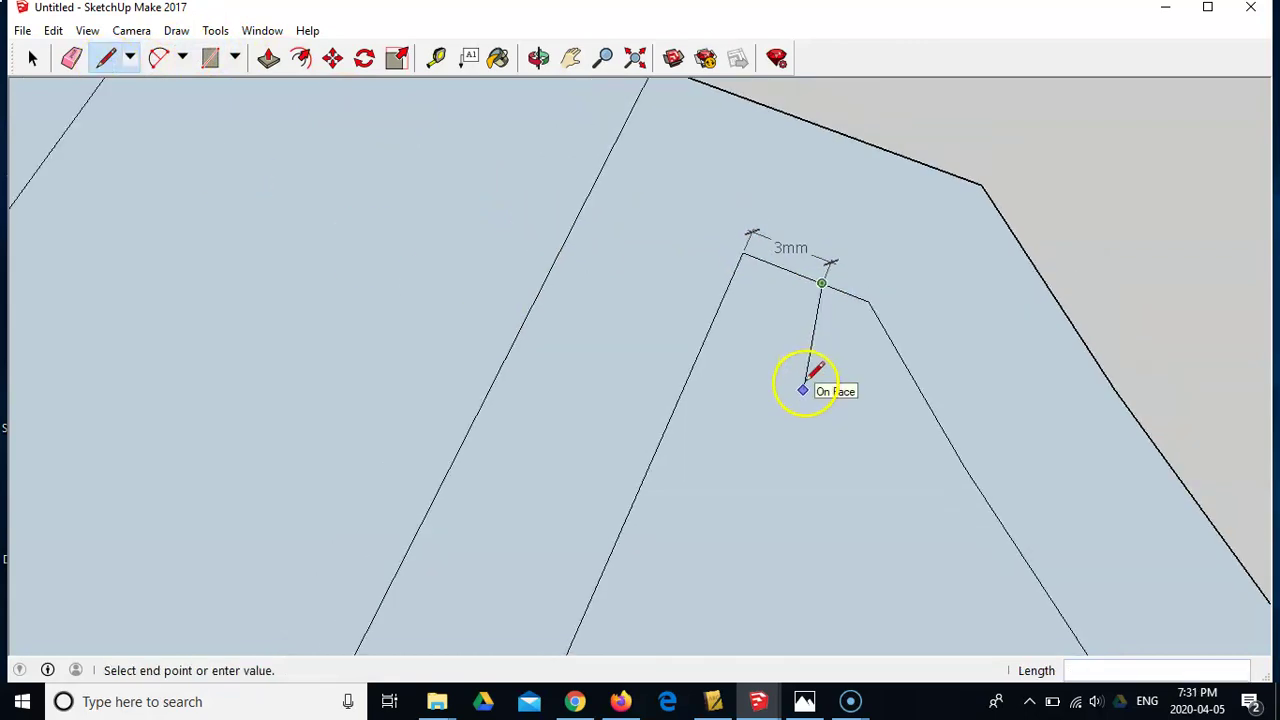
scroll(800, 388, "down", 2)
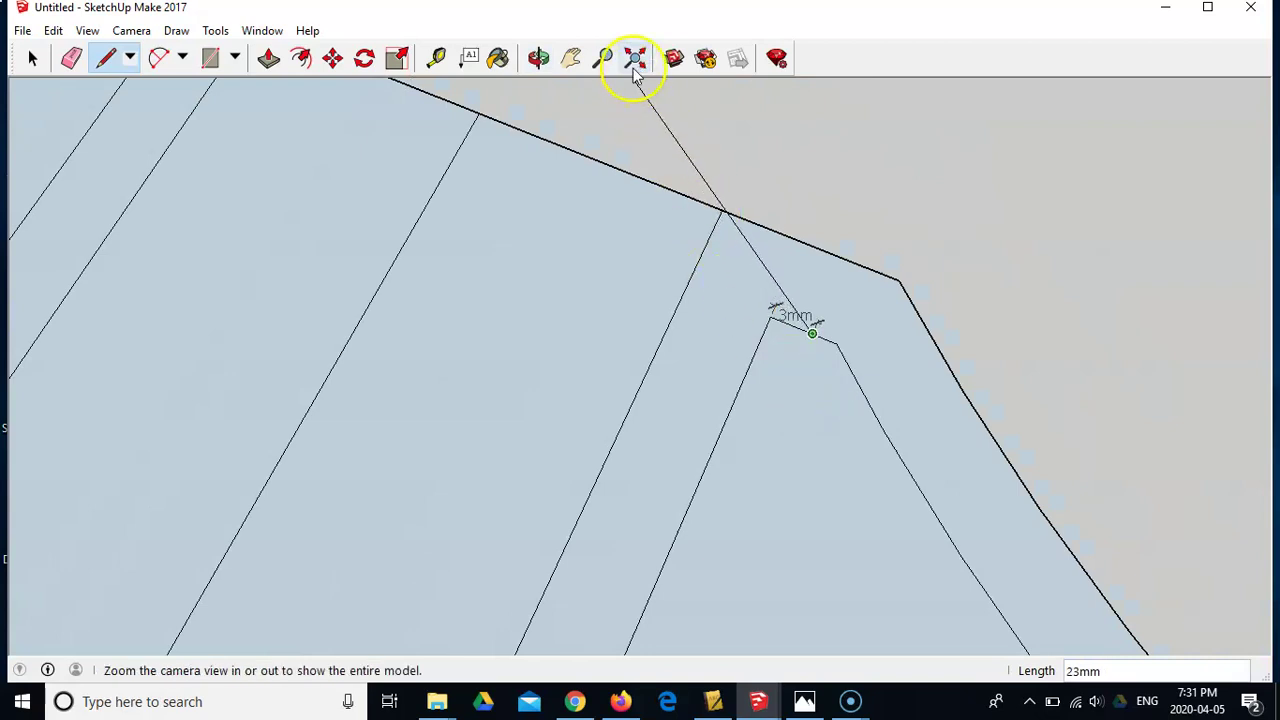
scroll(680, 257, "down", 3)
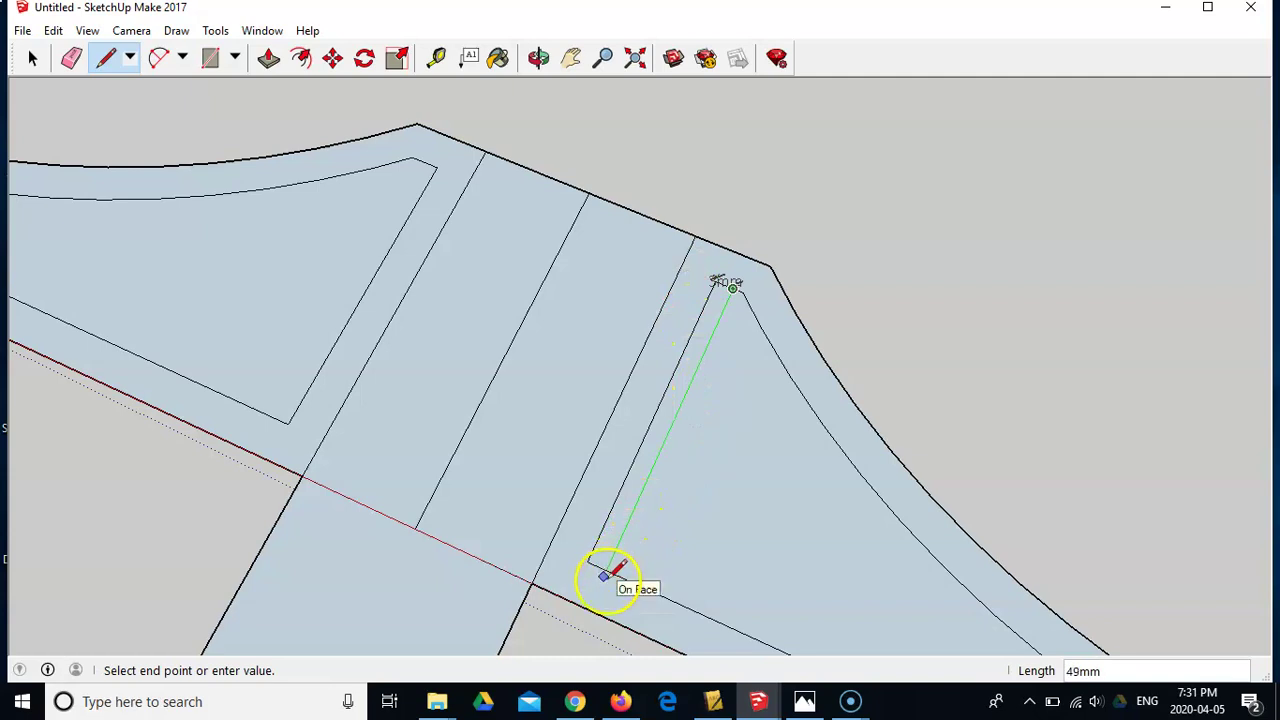
left_click(608, 576)
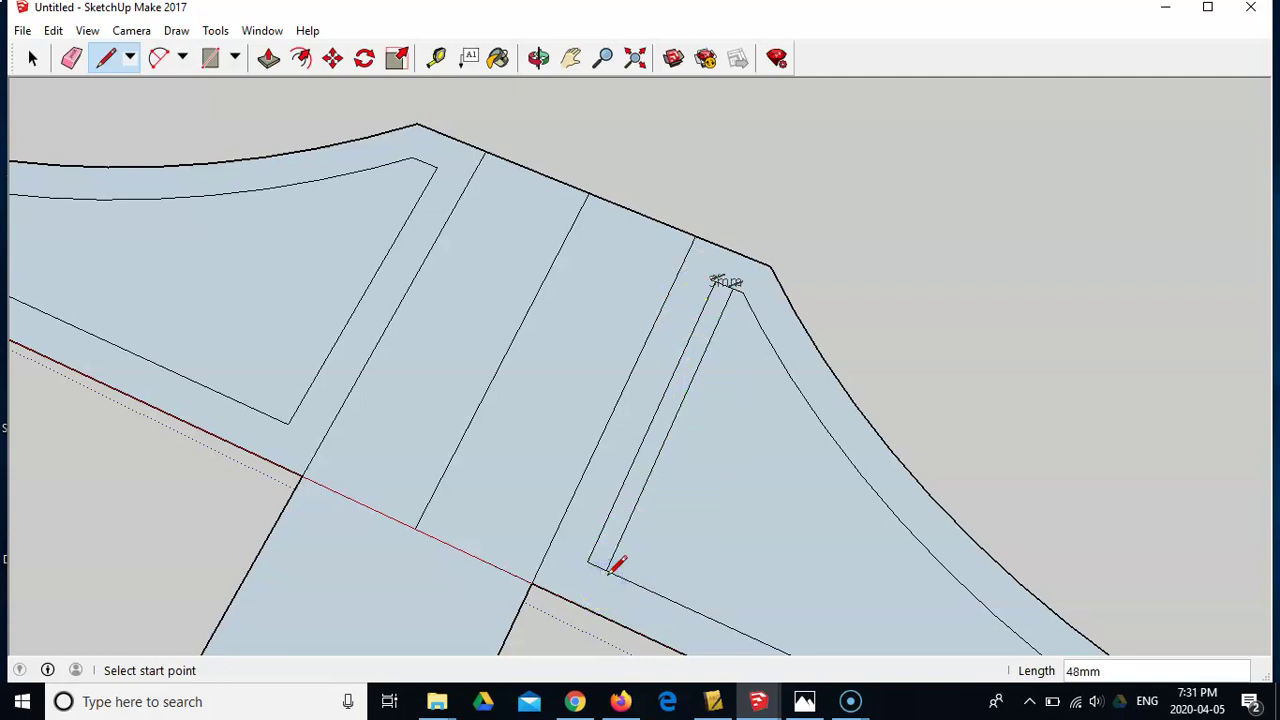
left_click(72, 58)
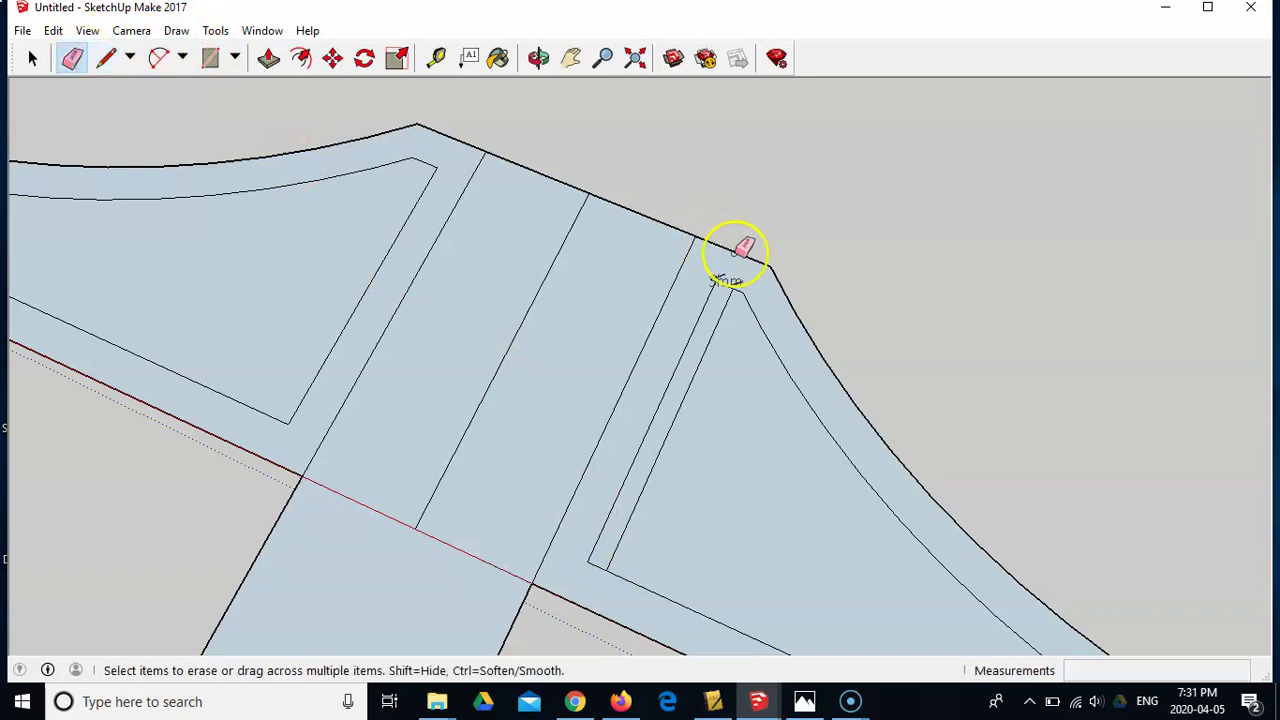
left_click_drag(724, 282, 717, 286)
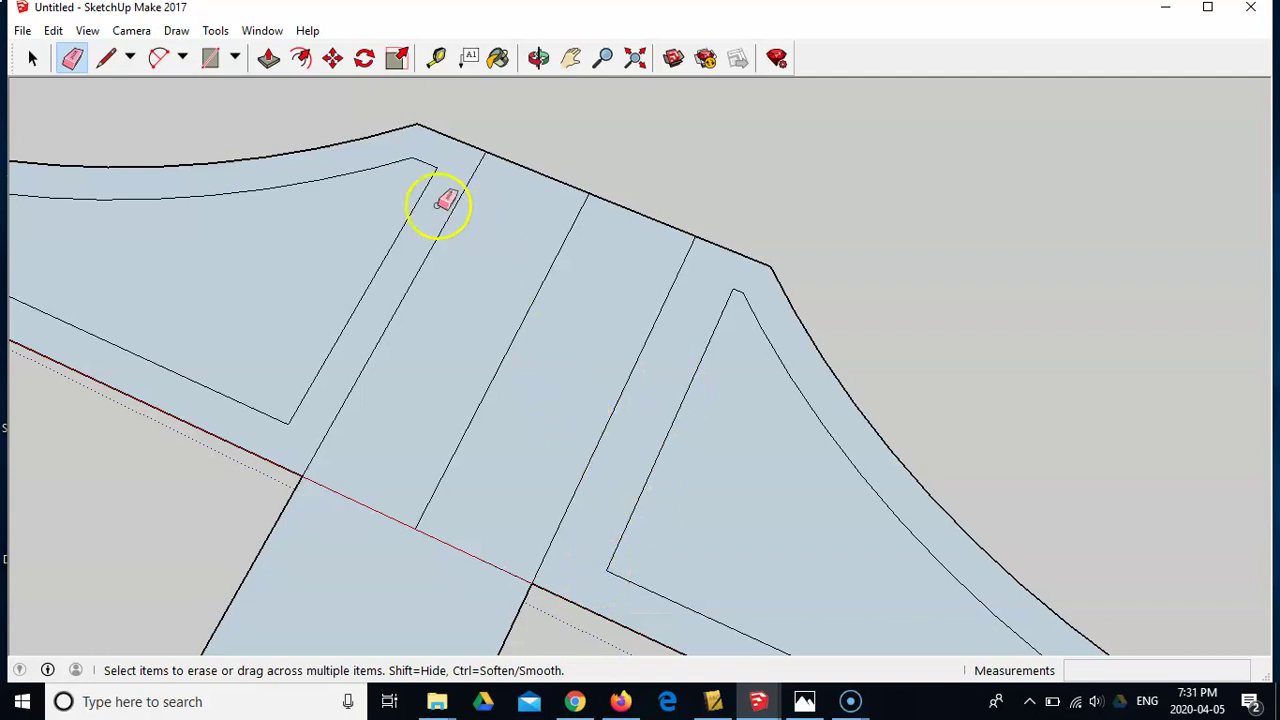
Mark 3 mm along the short top edge of the origin-side wing's inner outline and draw a 48 mm line from there parallel to the blade-side edge.
scroll(410, 178, "up", 3)
left_click(108, 58)
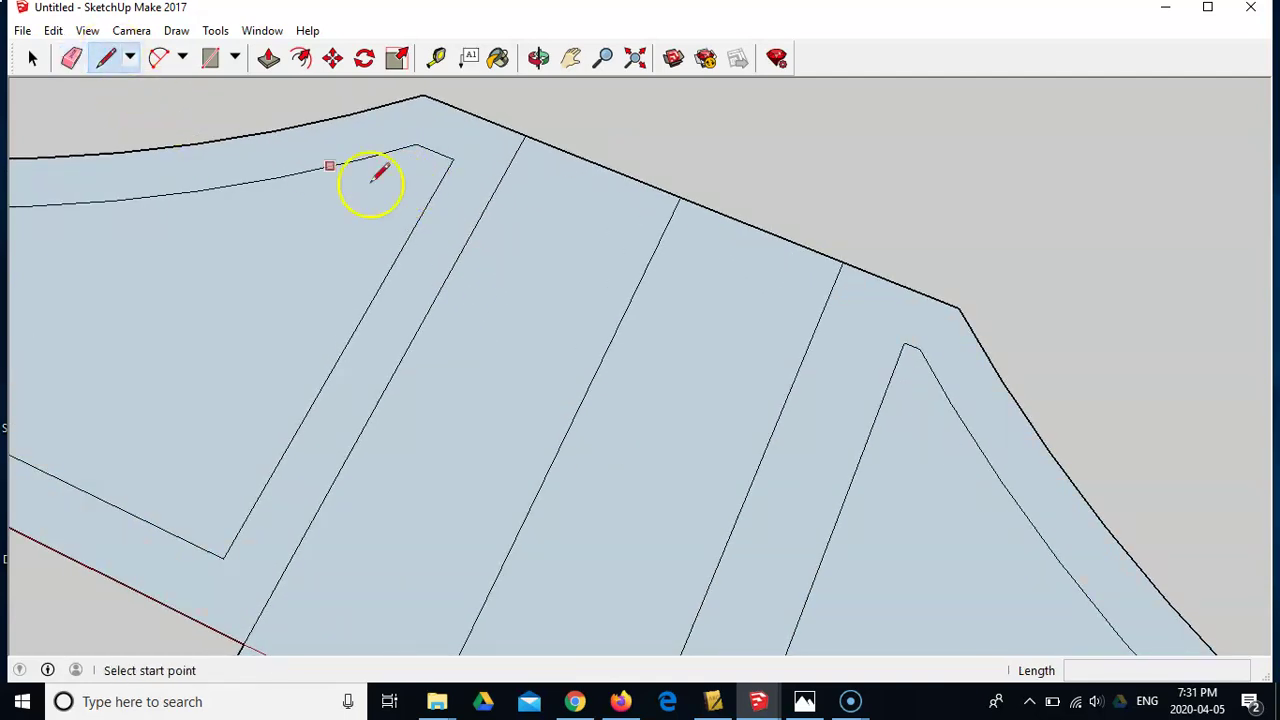
left_click(453, 159)
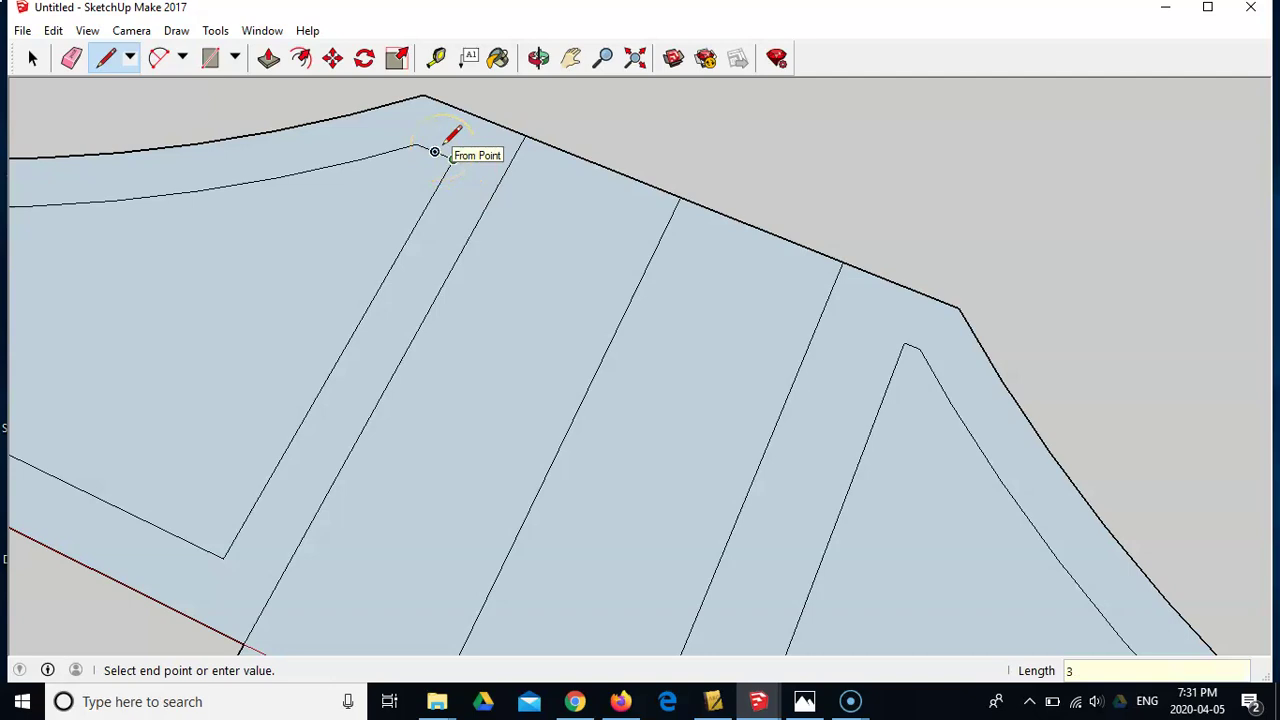
key("Escape")
left_click(428, 148)
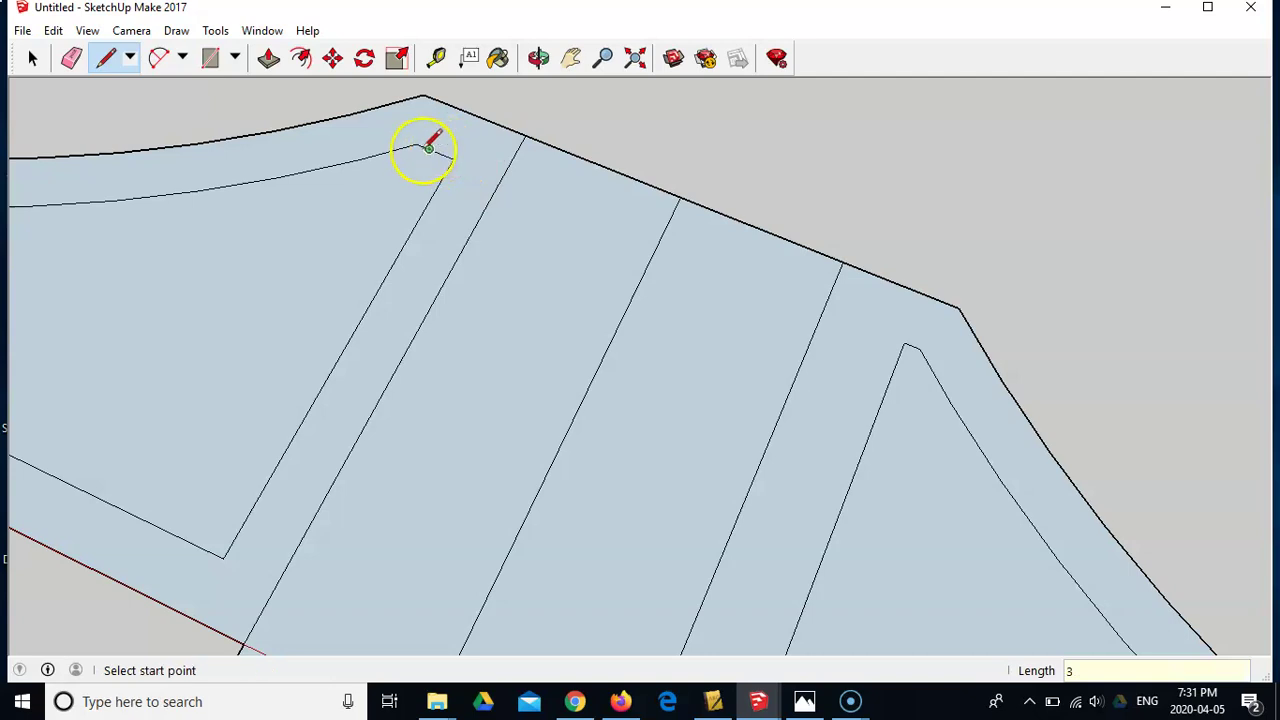
left_click_drag(428, 148, 206, 545)
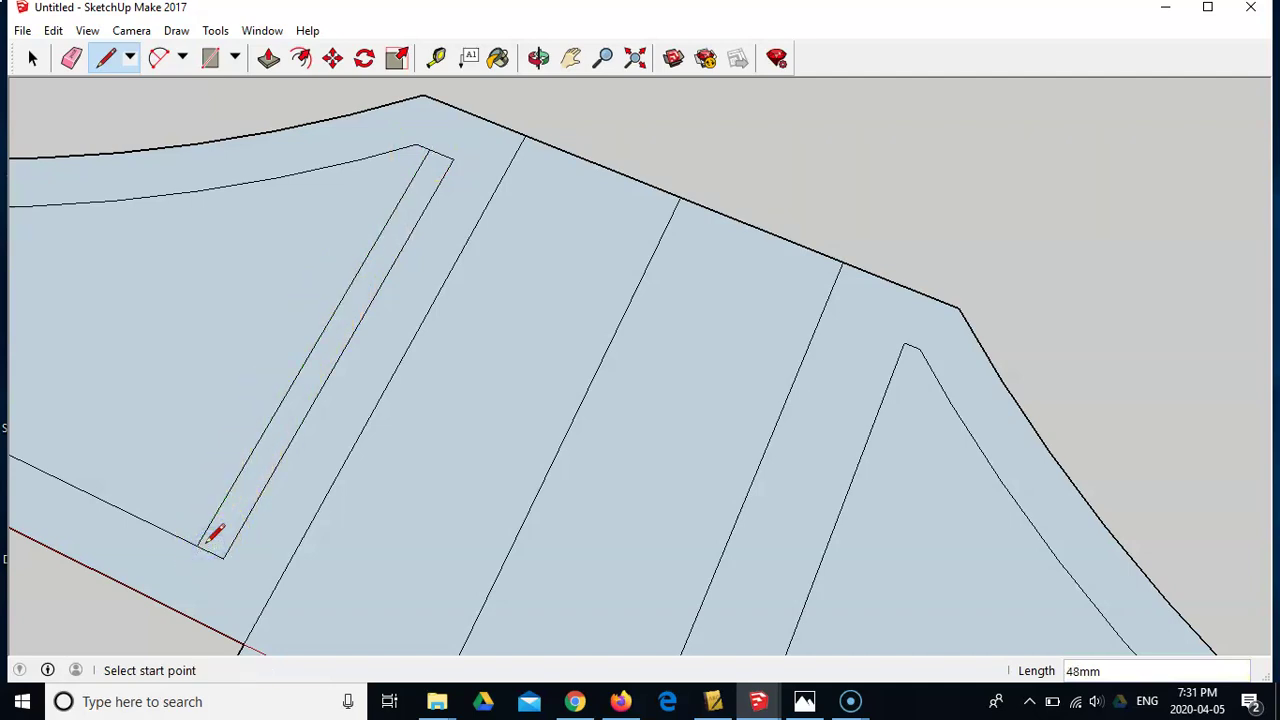
Erase the old blade-side edge of the origin-side wing's inner outline and the short segments at its two ends.
left_click(71, 58)
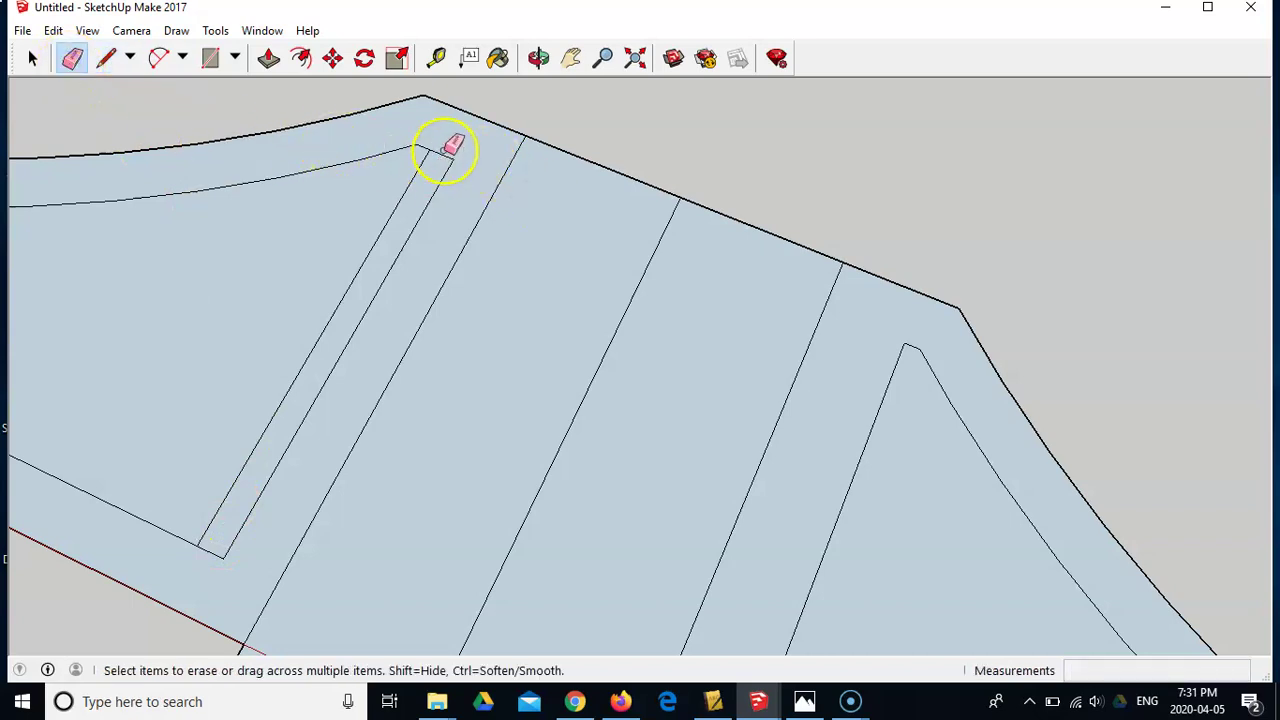
left_click_drag(449, 143, 440, 185)
left_click(214, 556)
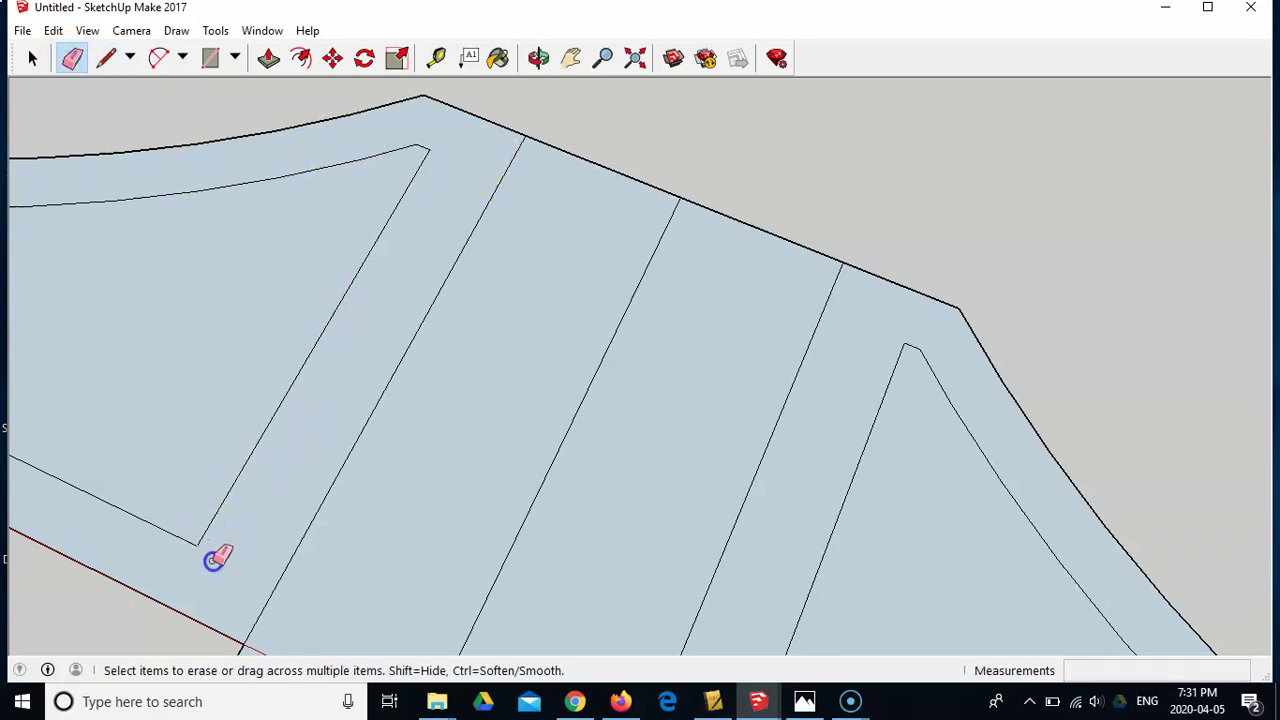
Push the border face around the far wing's inner outline down by 6 mm.
scroll(280, 470, "down", 3)
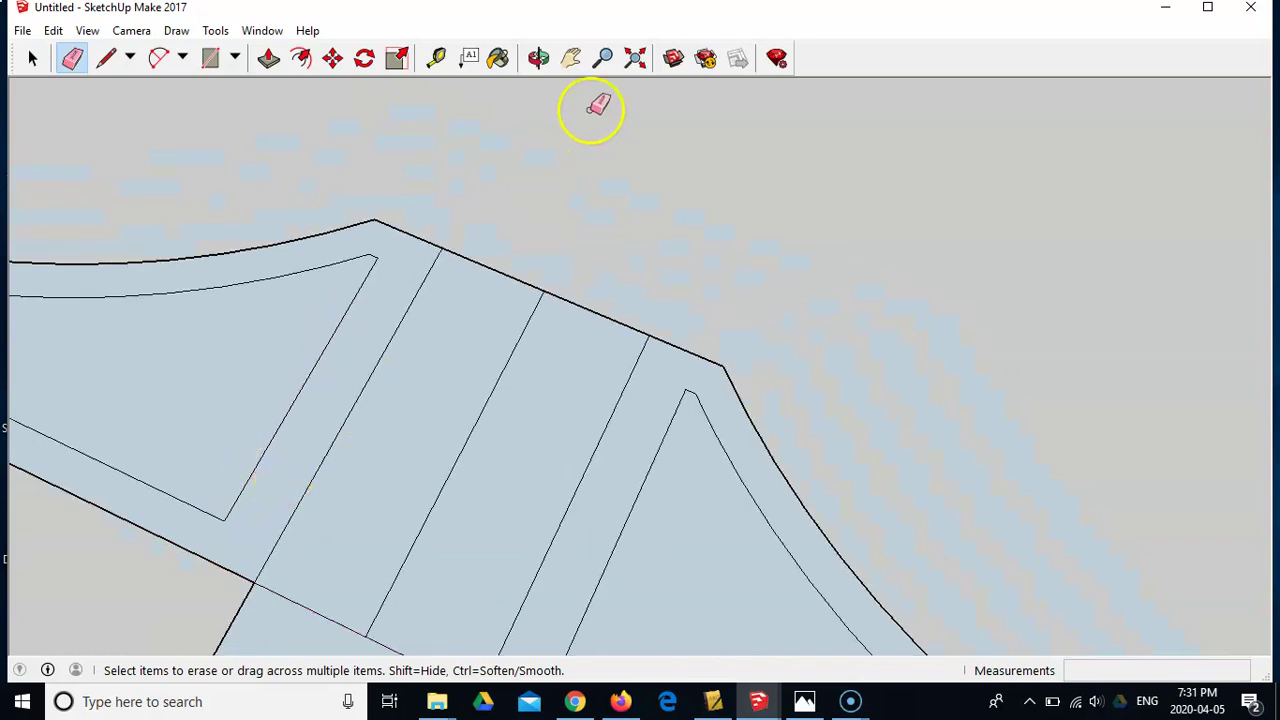
left_click(634, 58)
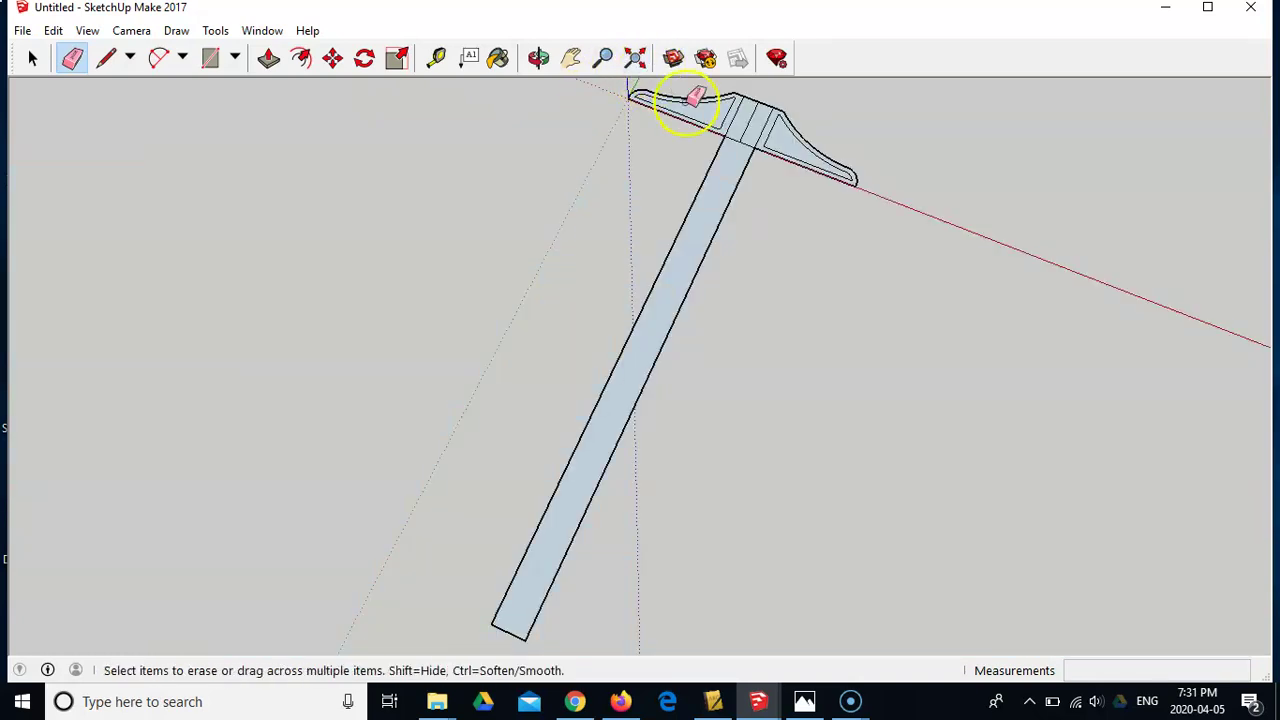
scroll(751, 120, "up", 5)
scroll(773, 100, "up", 2)
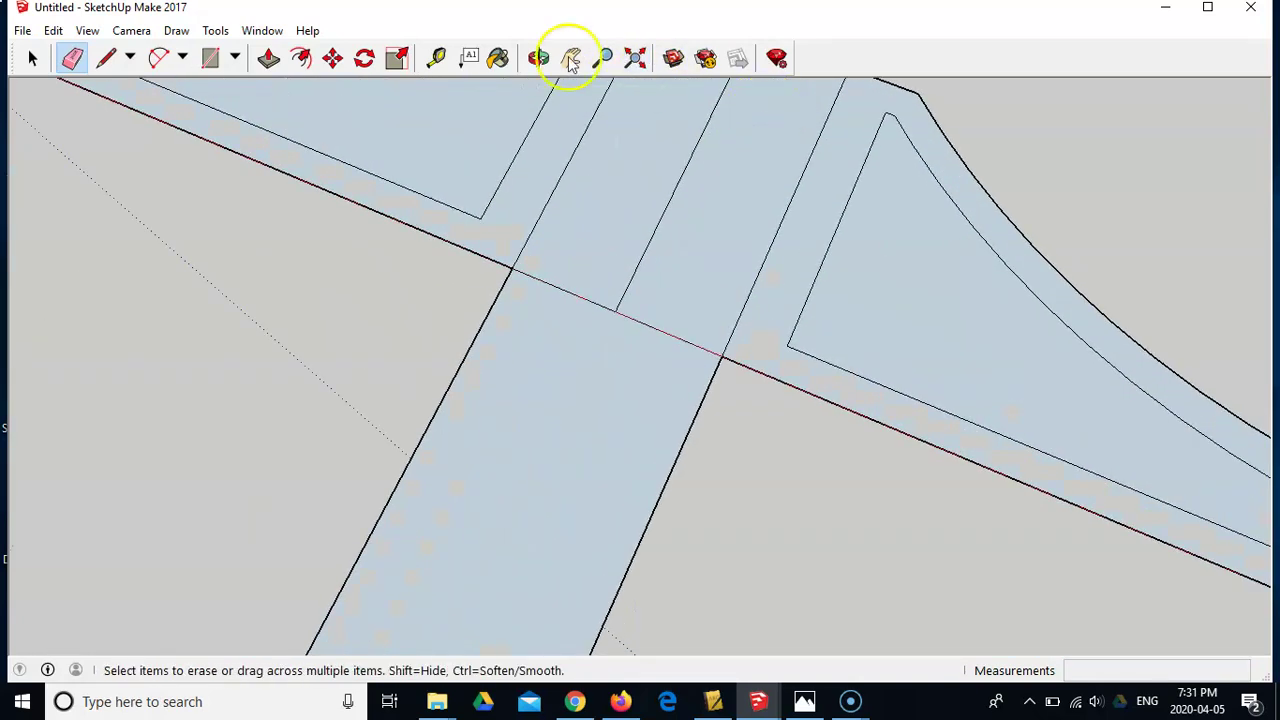
left_click(573, 58)
left_click_drag(610, 100, 585, 246)
scroll(585, 246, "down", 2)
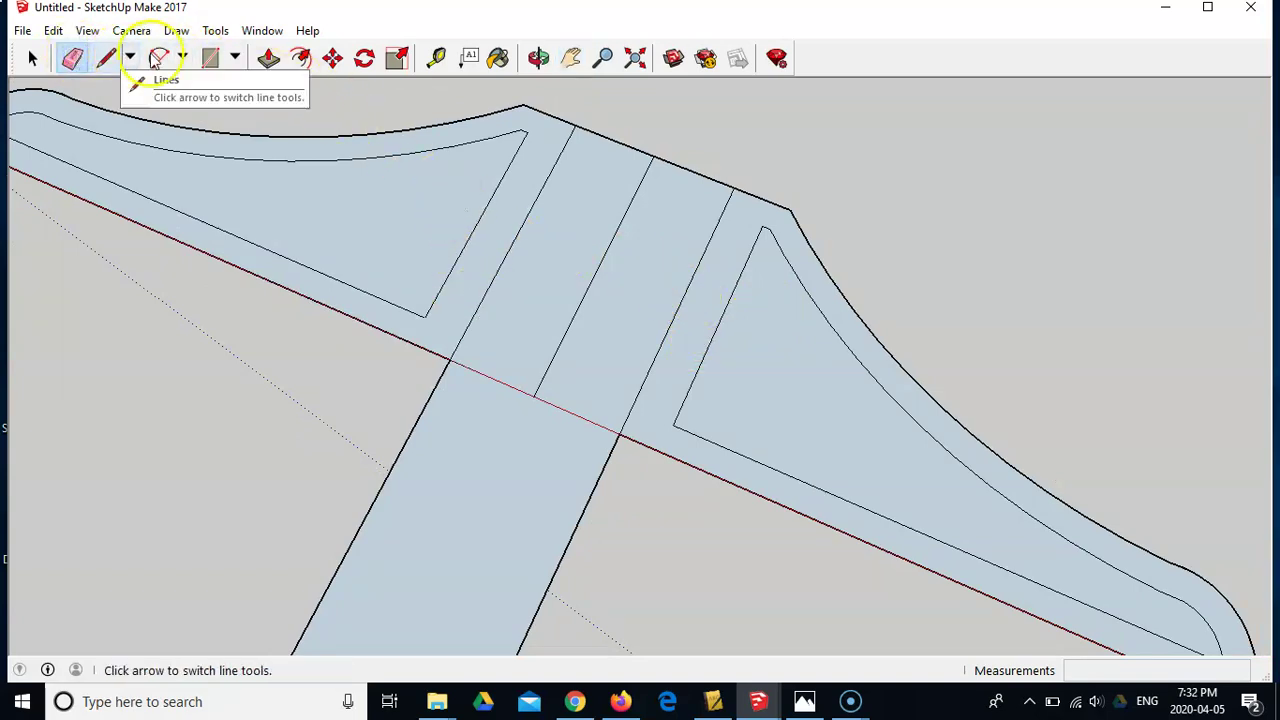
left_click(268, 56)
left_click(530, 368)
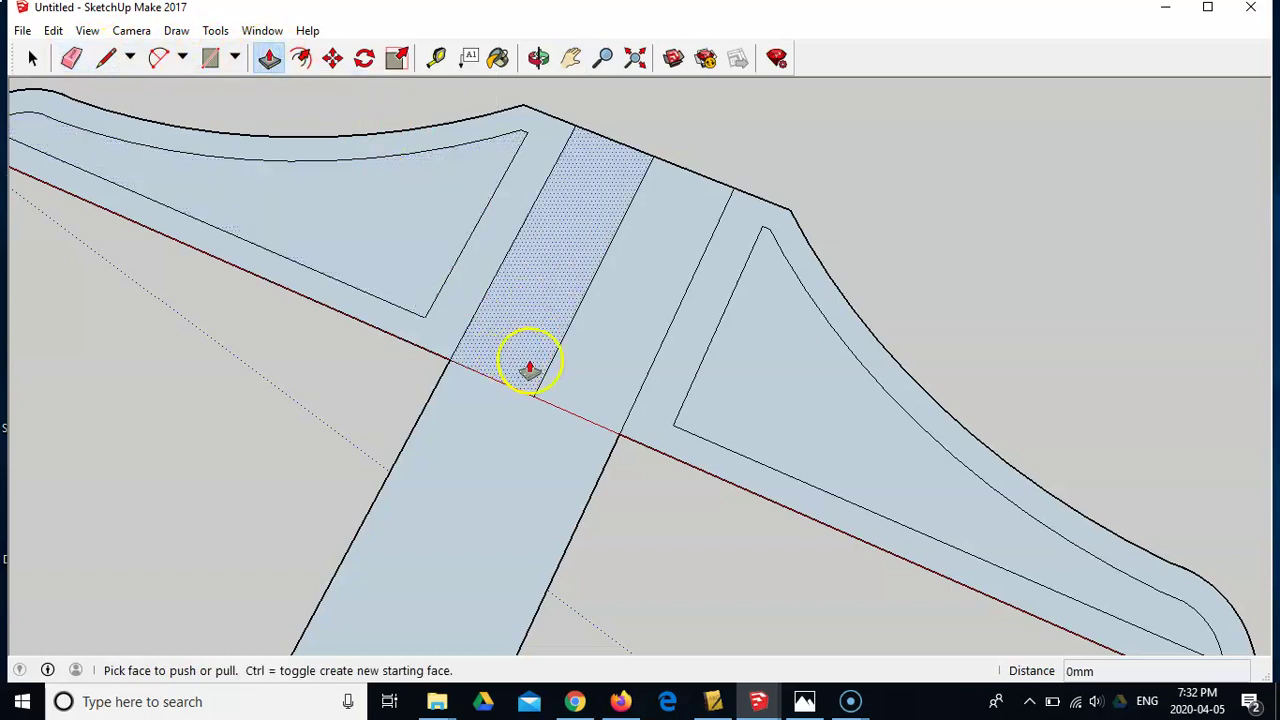
left_click(651, 431)
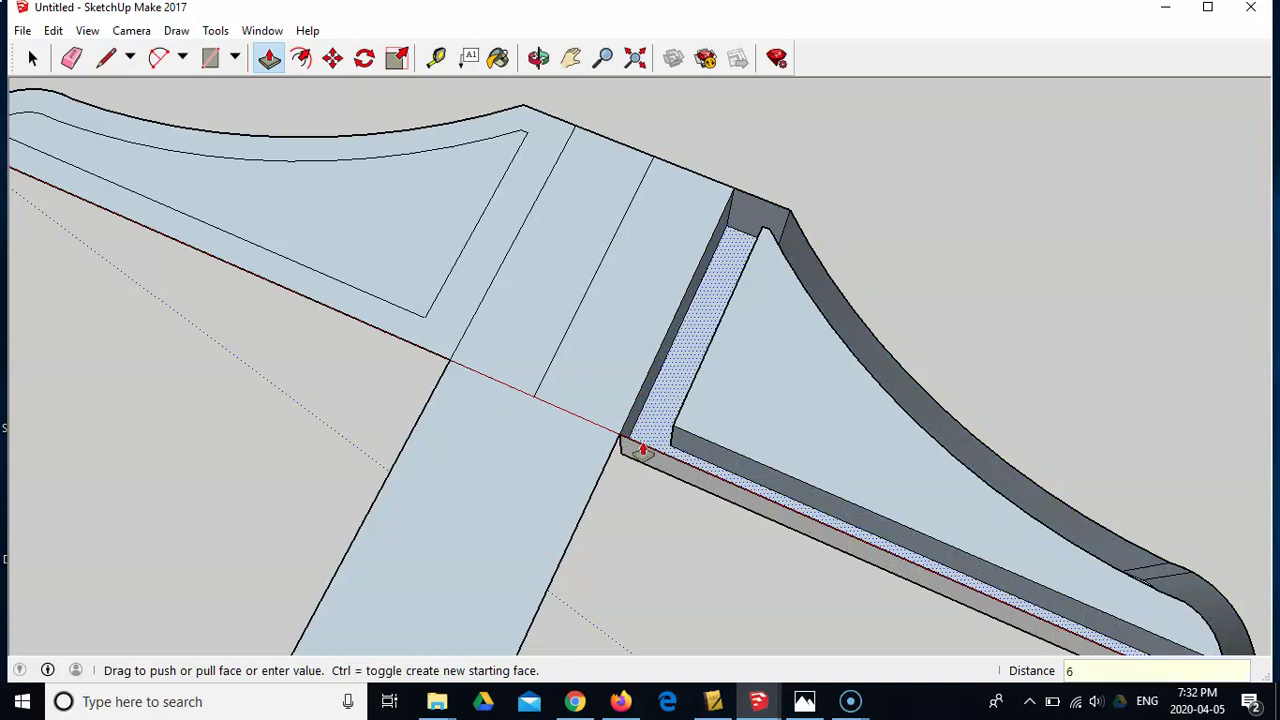
key("Return")
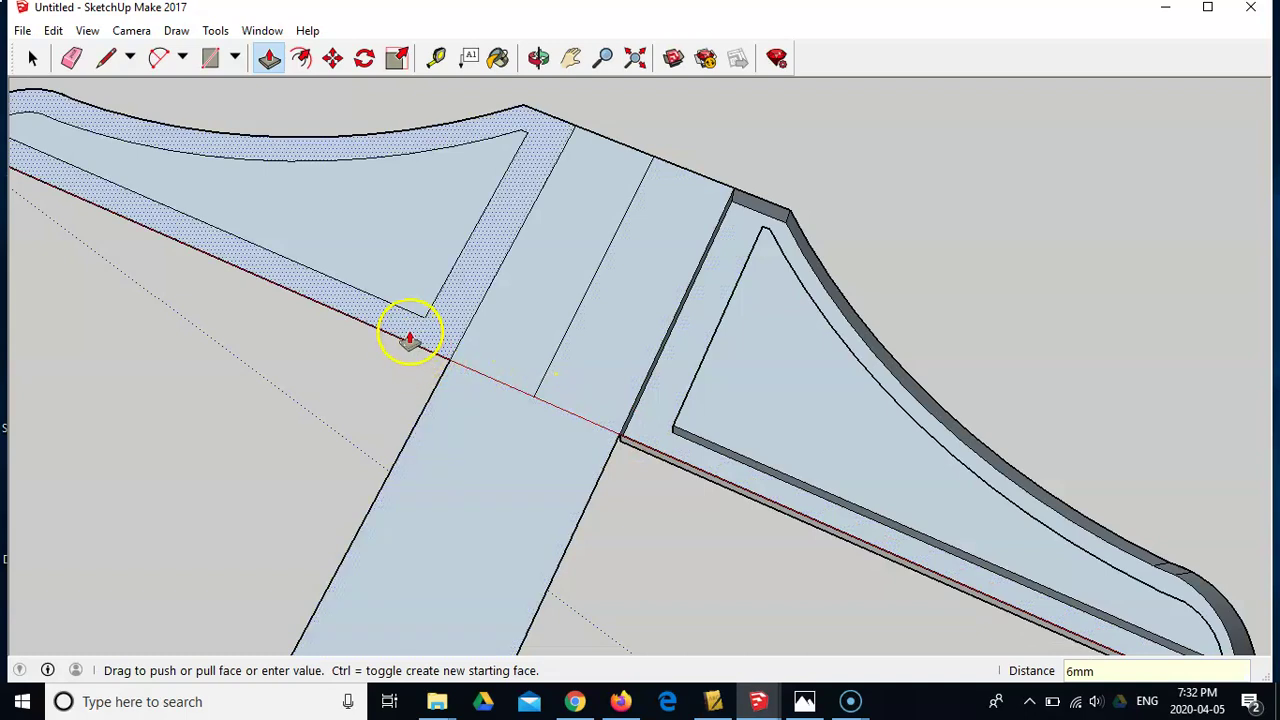
Push the border face around the origin-side wing's inner outline down by 6 mm.
left_click_drag(407, 342, 397, 364)
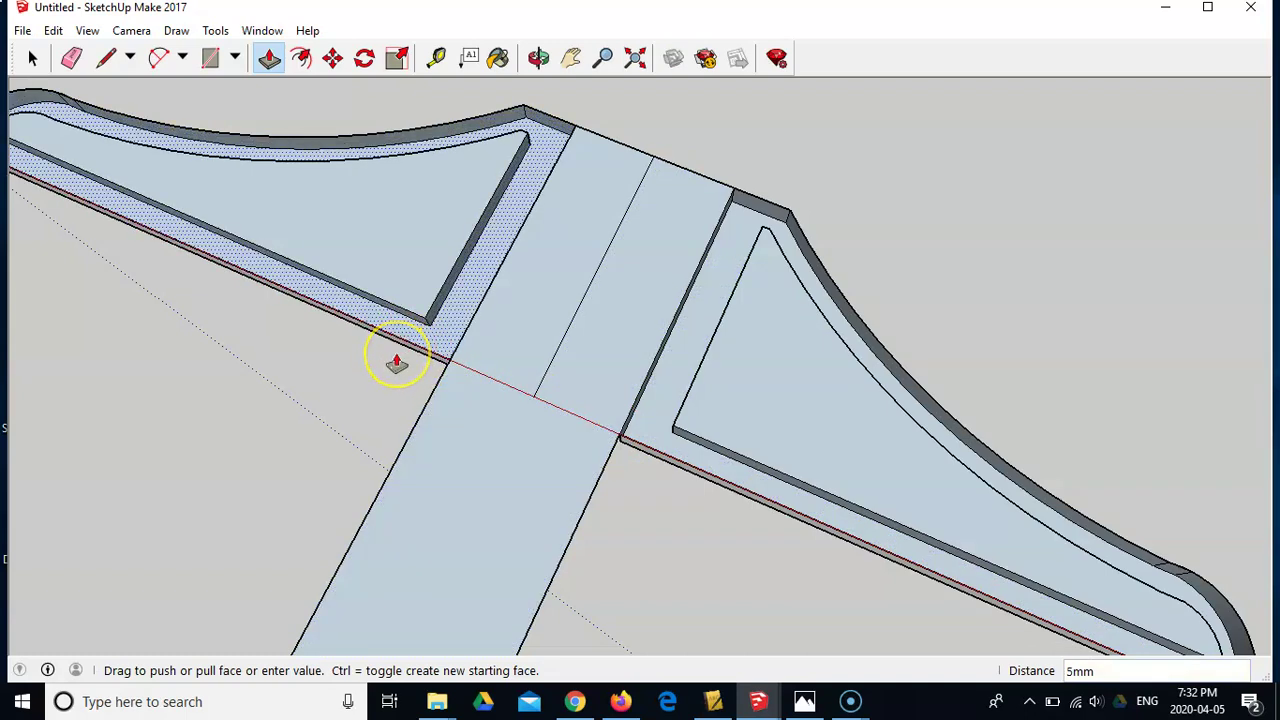
type("6")
key("Return")
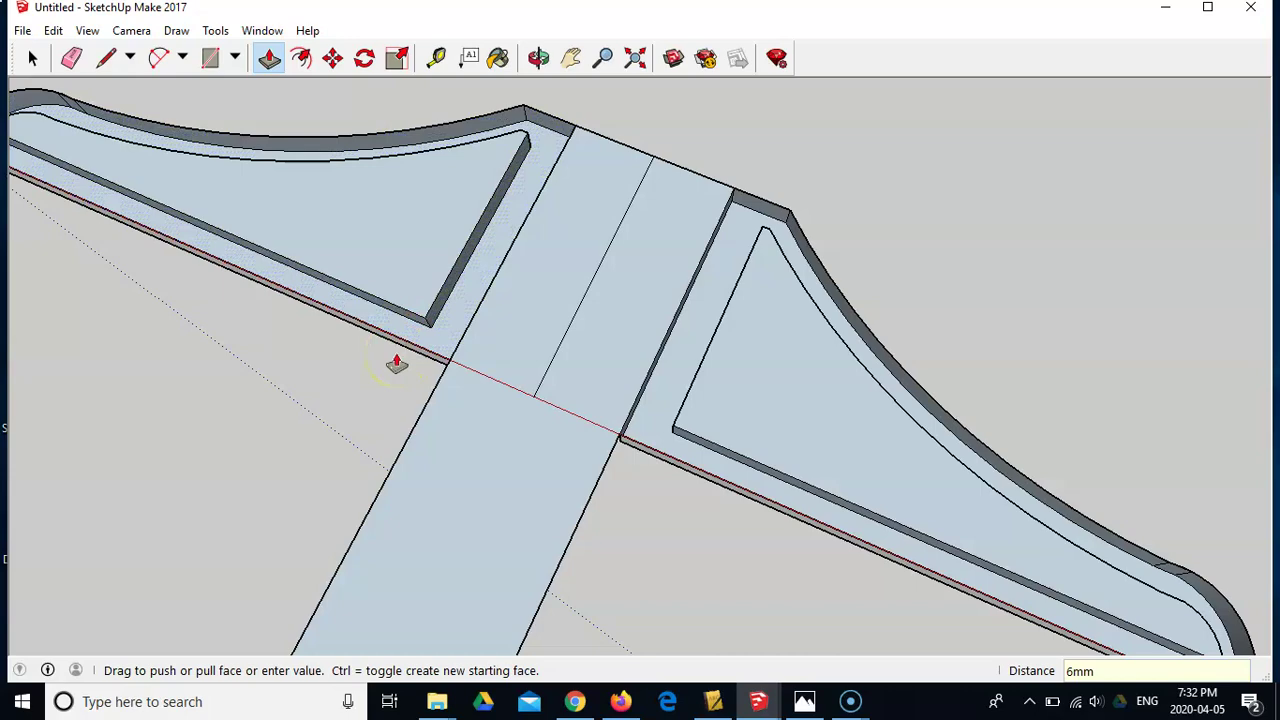
left_click(443, 408)
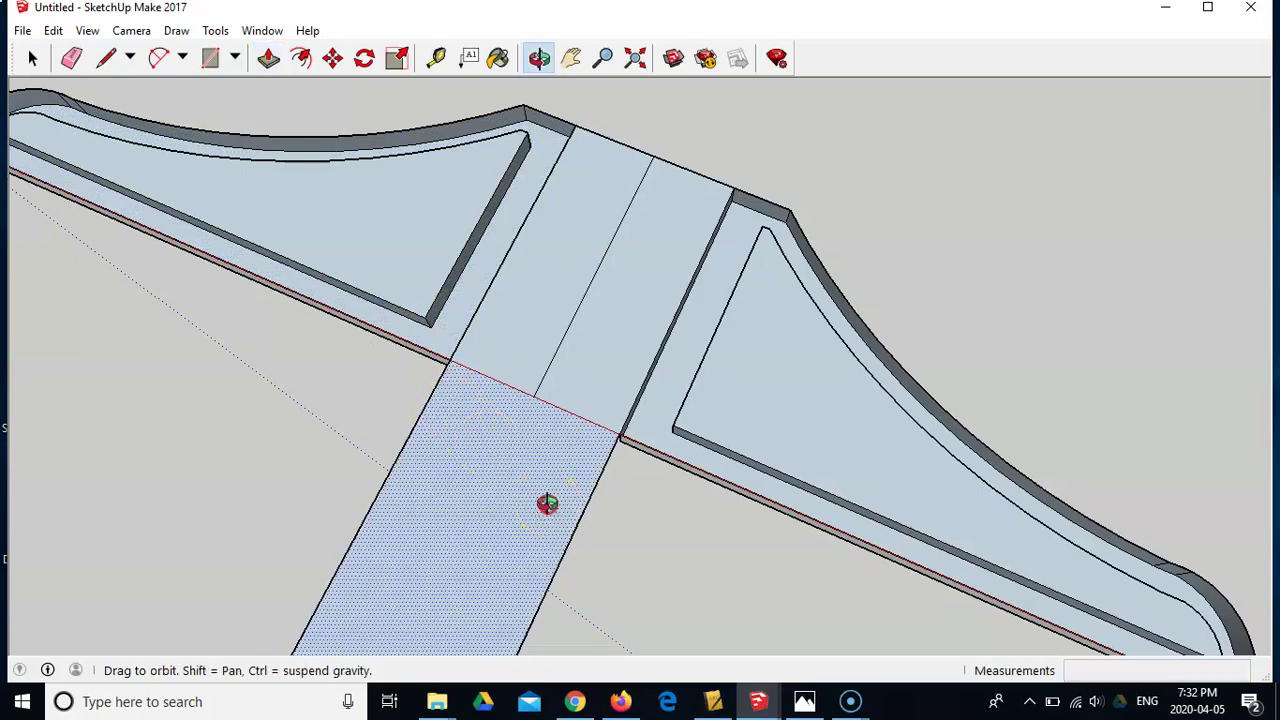
Trace the origin-side wing's blade-side inner edge with a 48 mm line and its short outer edge with a 13 mm line to close the top face.
middle_click_drag(543, 506, 592, 323)
left_click(531, 294)
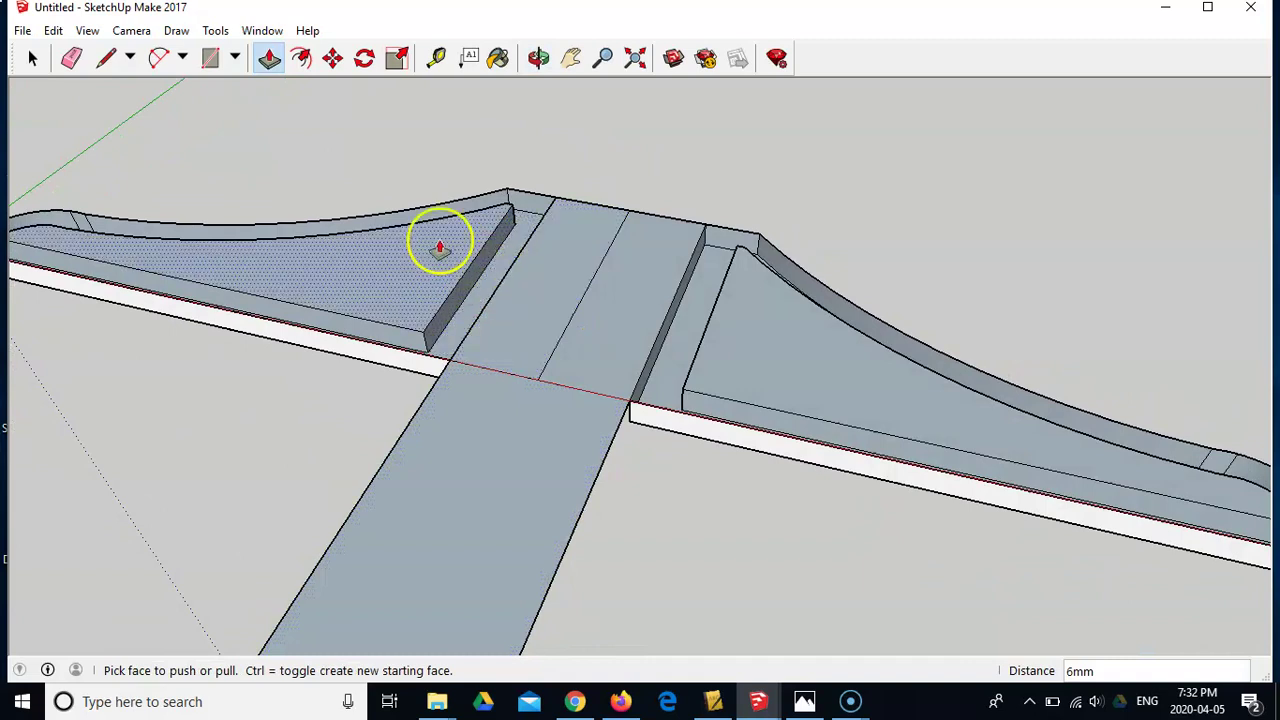
left_click(106, 57)
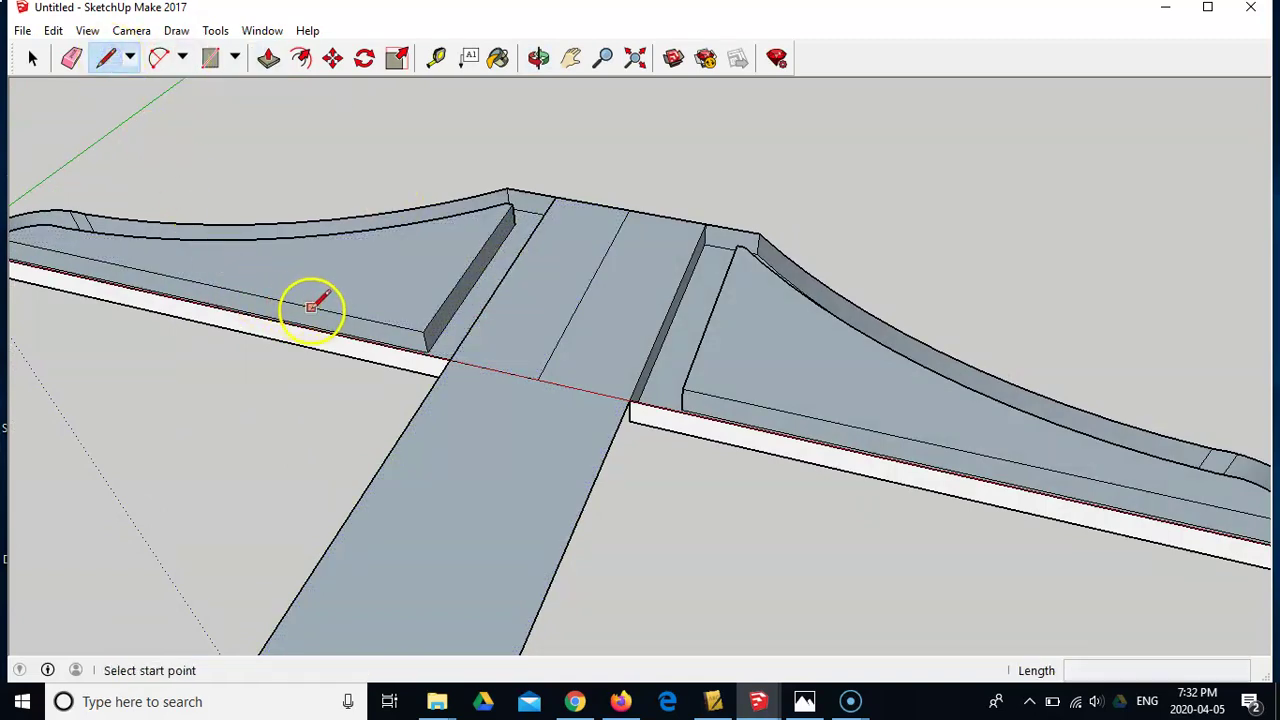
left_click(425, 327)
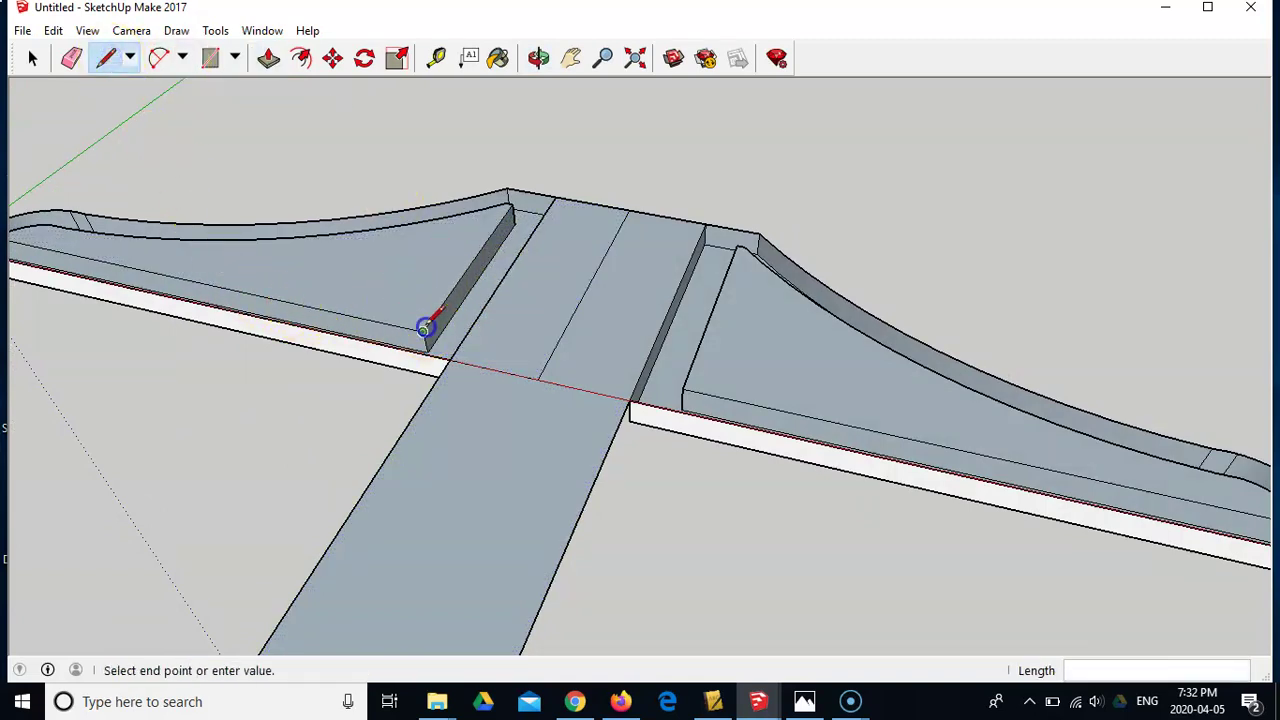
left_click(510, 206)
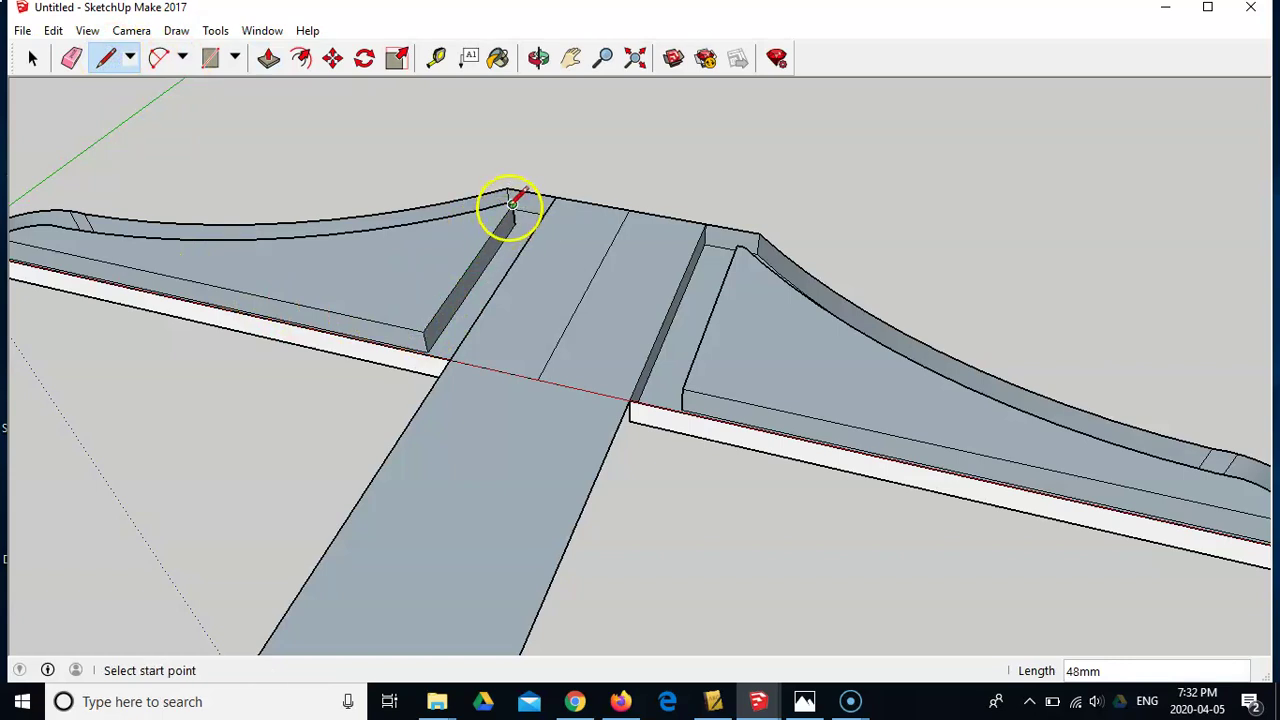
left_click(511, 204)
left_click(548, 201)
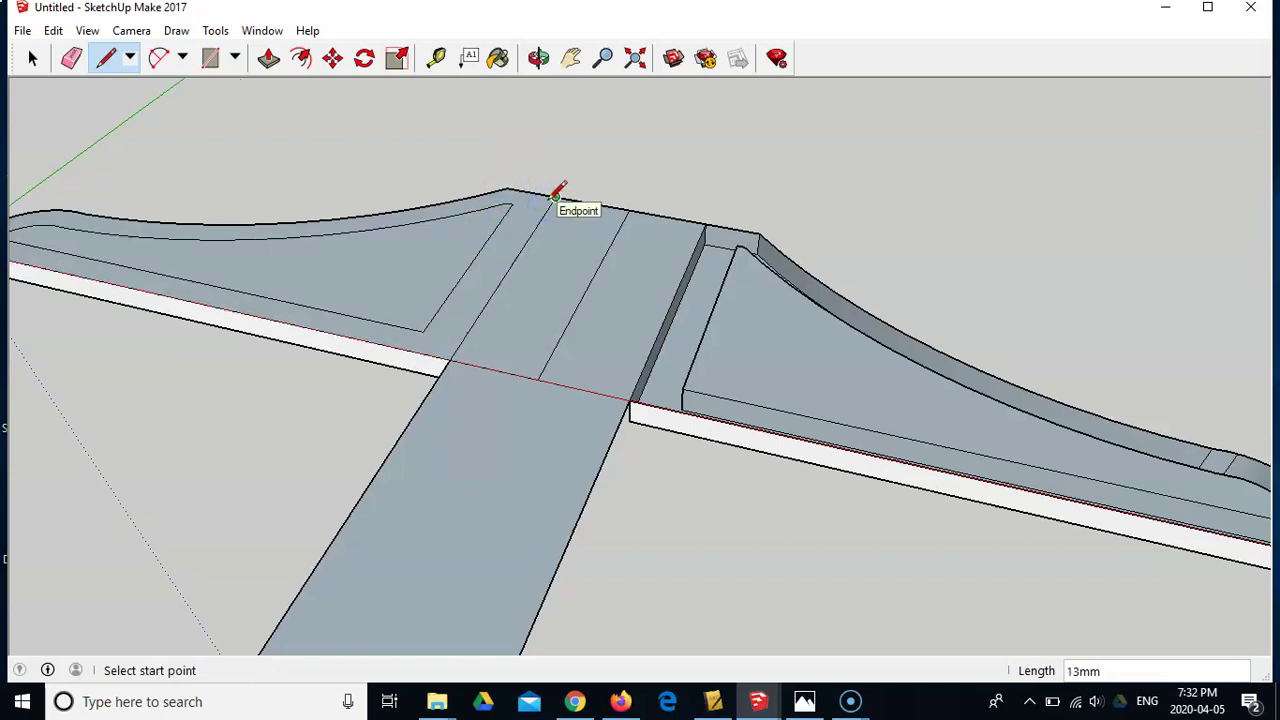
Trace a 13 mm line along the far wing's short outer edge, from the blade edge to the head corner, to close its top face.
left_click(709, 226)
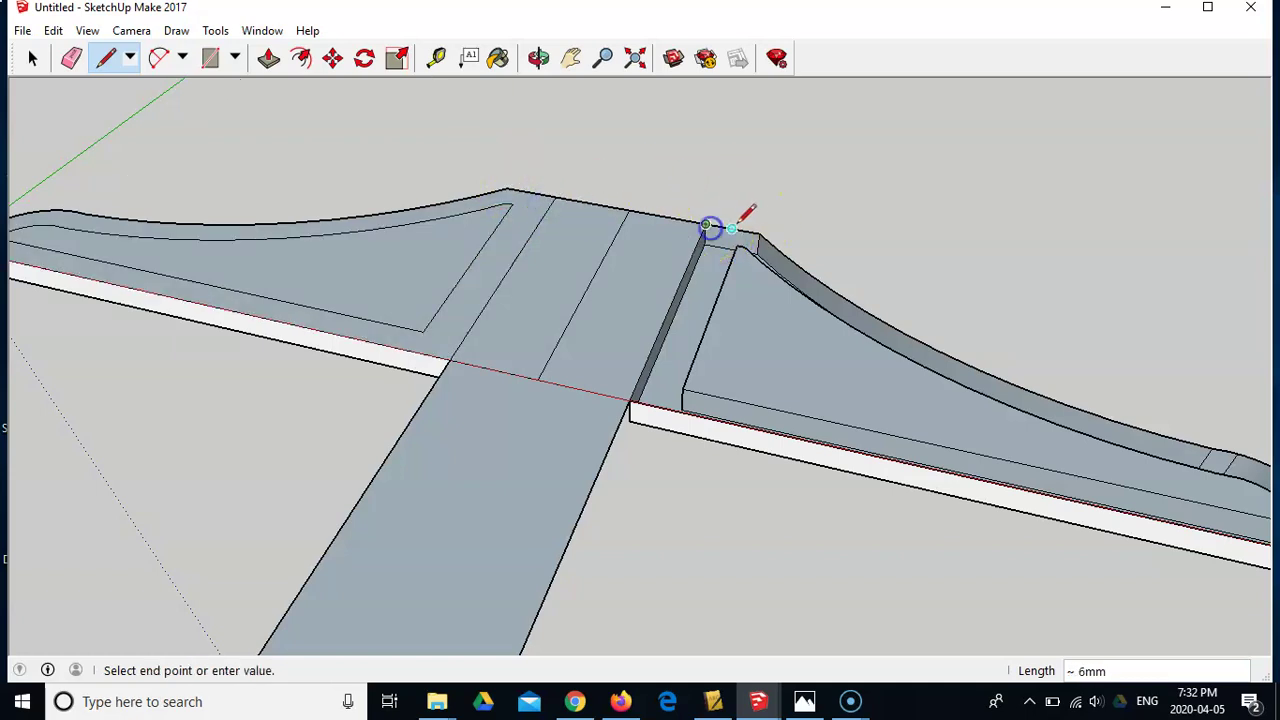
left_click(759, 233)
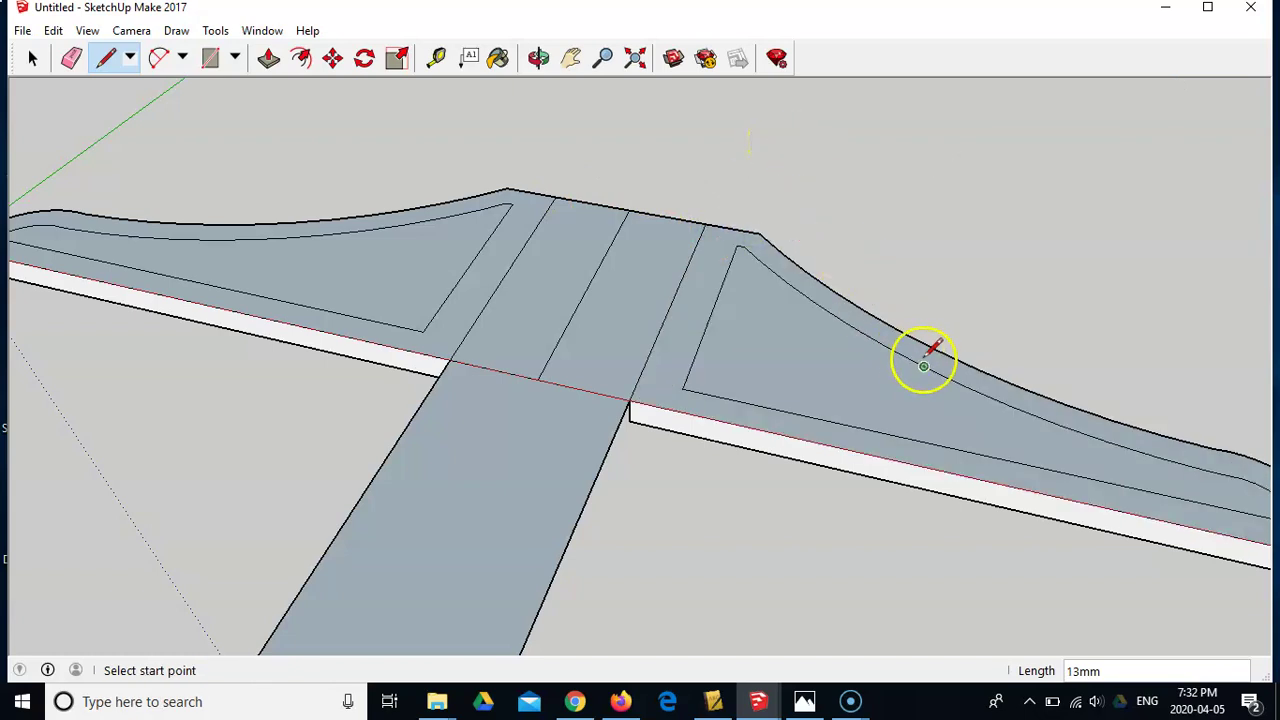
middle_click_drag(923, 354, 782, 22)
middle_click_drag(823, 277, 903, 497)
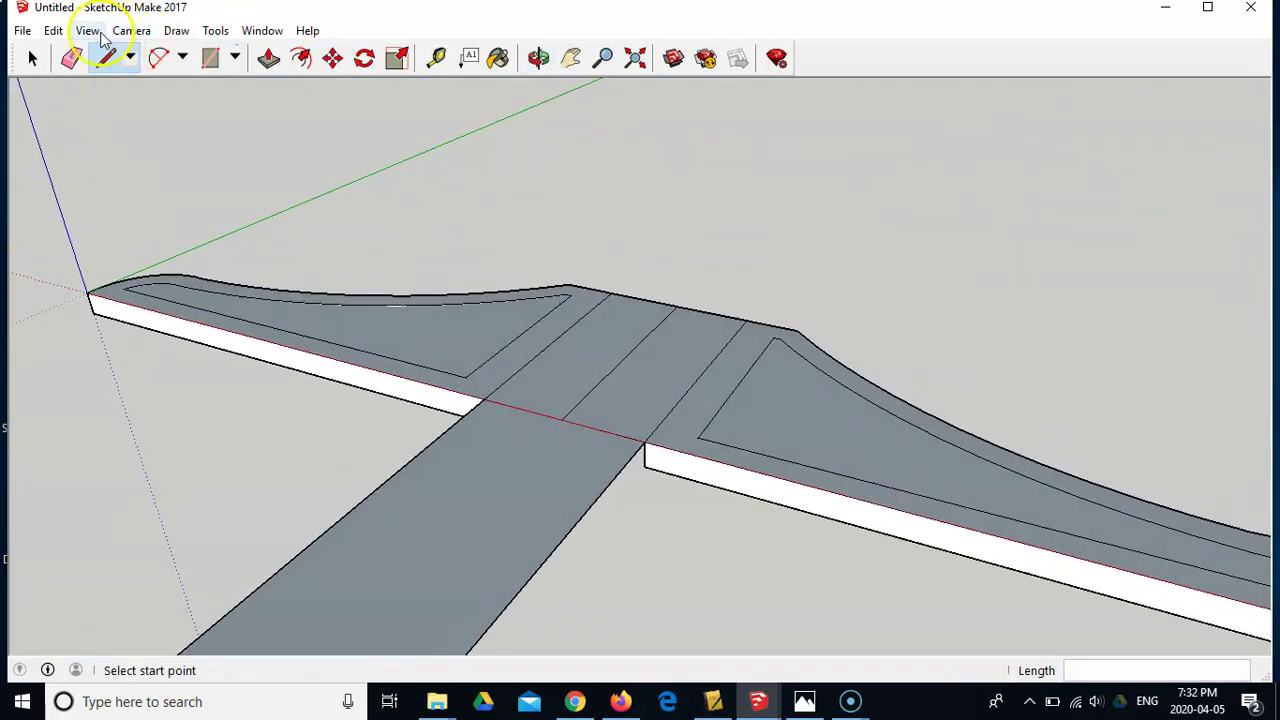
left_click(33, 60)
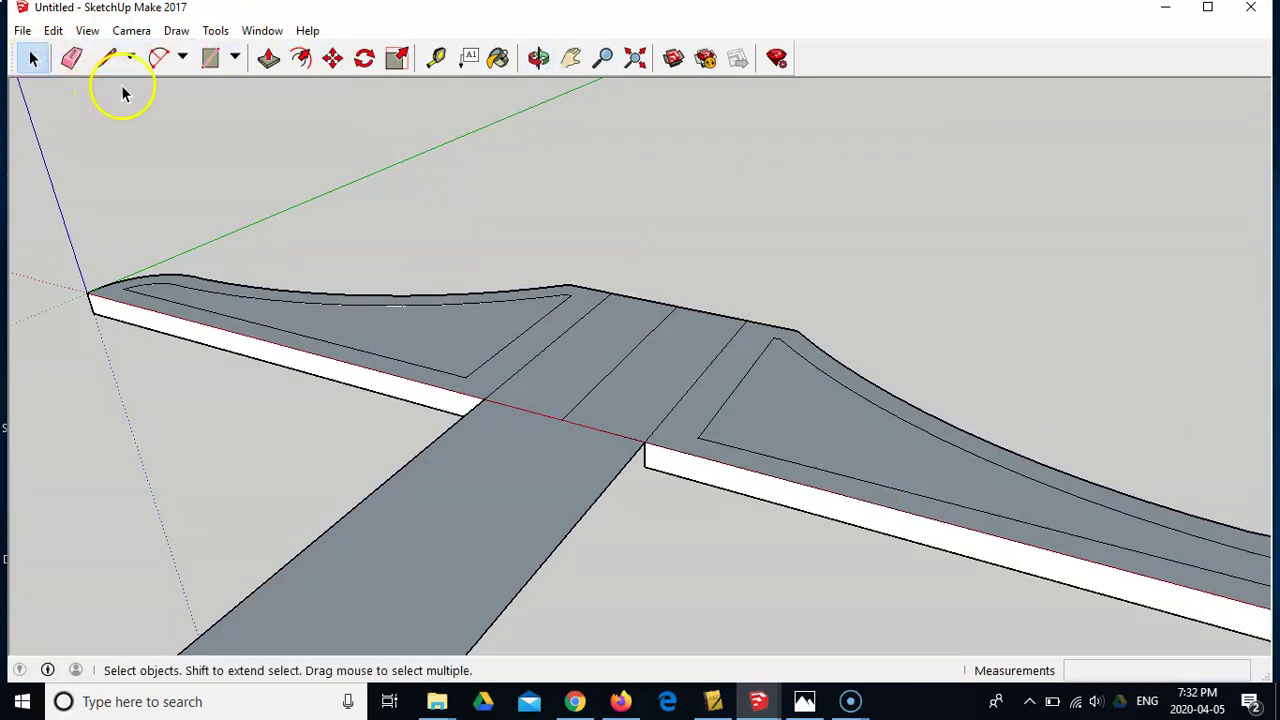
Delete the inner top faces of both wings to open the two cutouts through the head.
left_click(442, 342)
key("Delete")
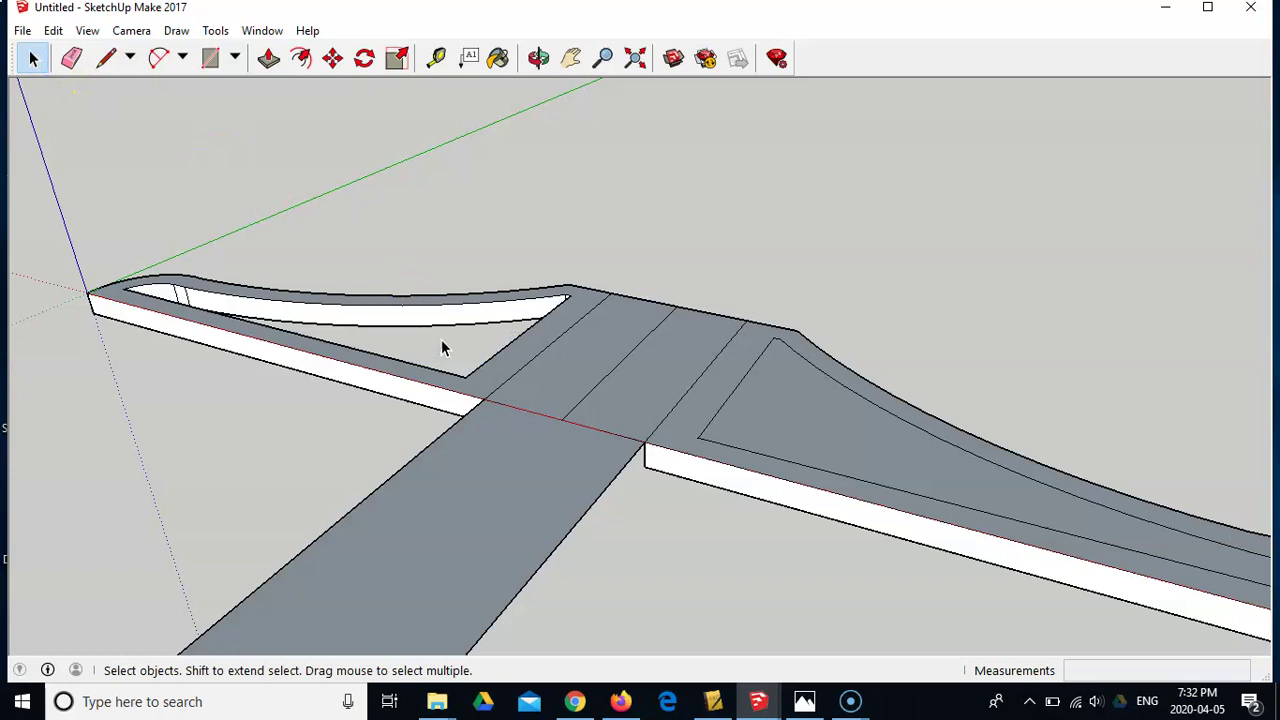
left_click(800, 413)
key("Delete")
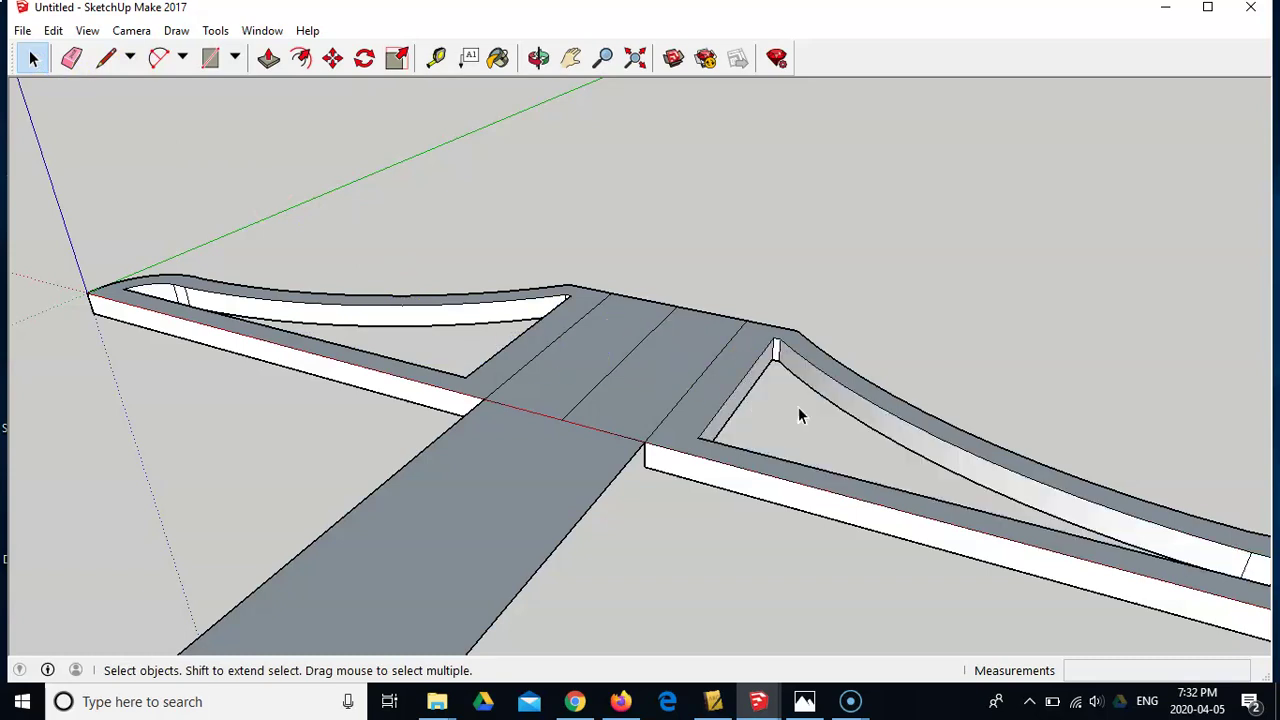
Try to extend the far wing's inner side face 19 mm across the gap beneath the head's middle section.
middle_click_drag(830, 490, 951, 280)
left_click(270, 58)
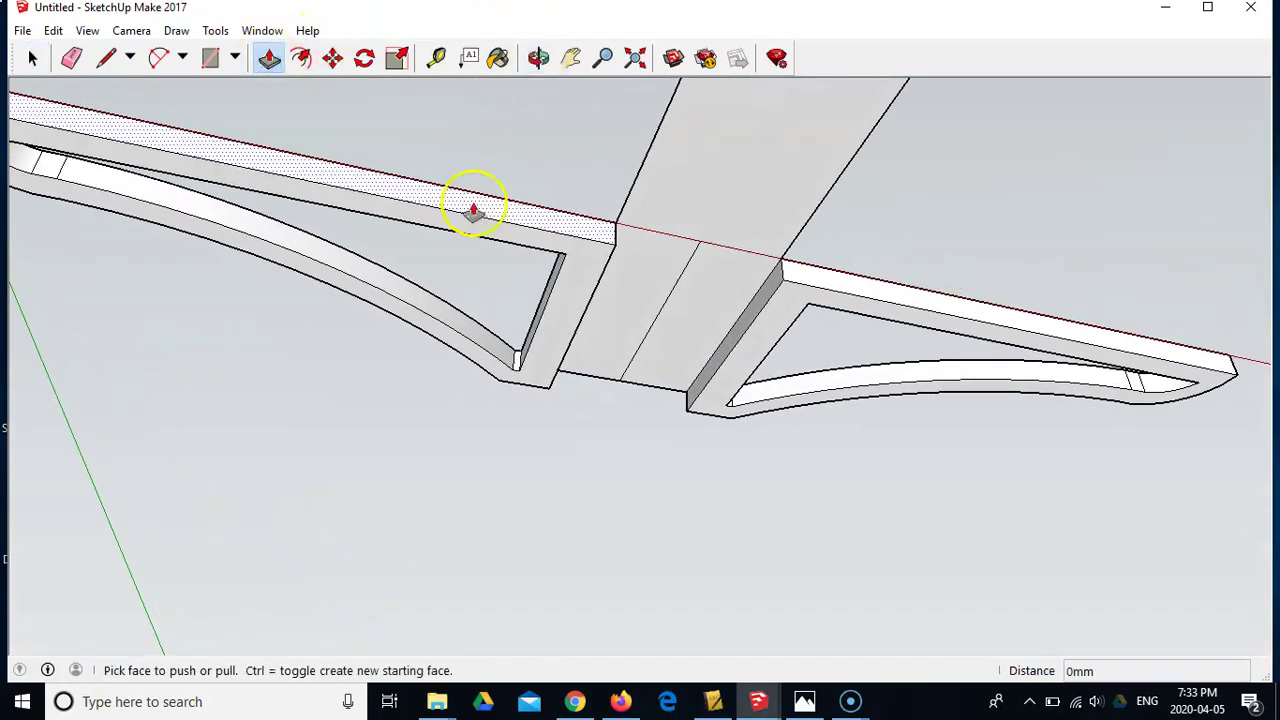
left_click_drag(731, 343, 632, 338)
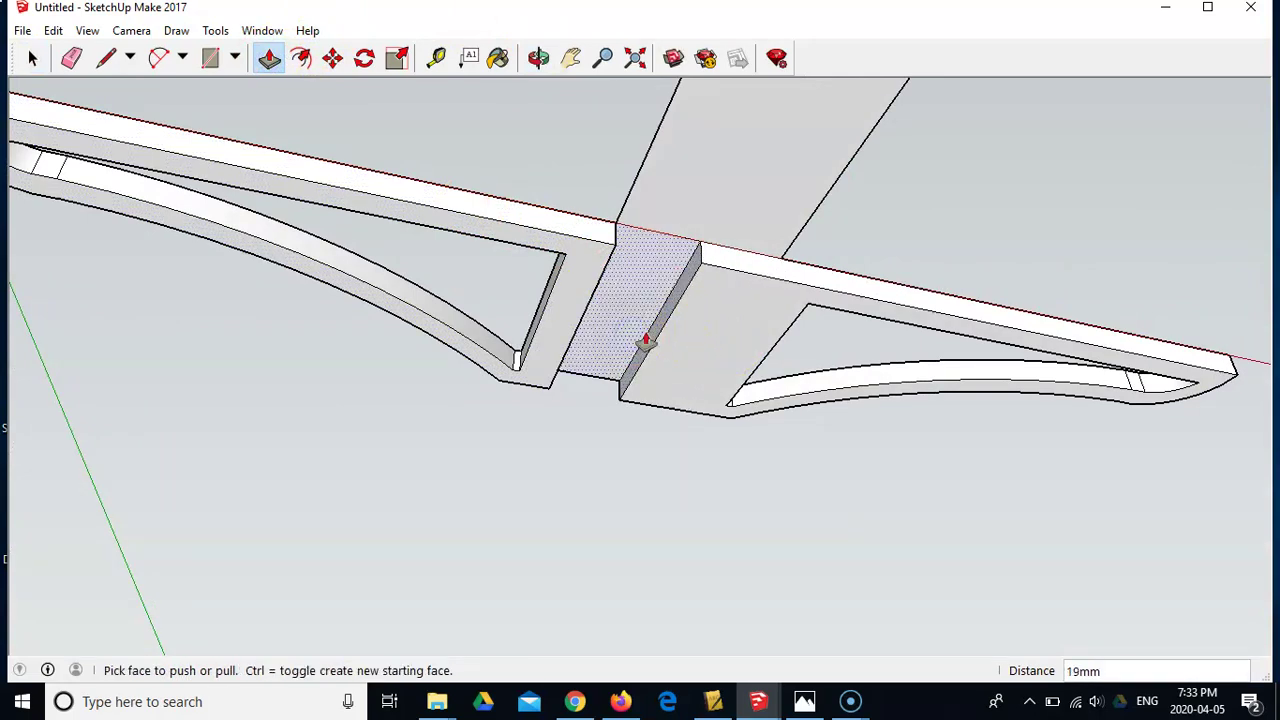
key("ctrl+z")
Erase the centre line beneath the head's middle section and extend the far wing's inner side face 38 mm to meet the origin-side wing.
left_click(71, 57)
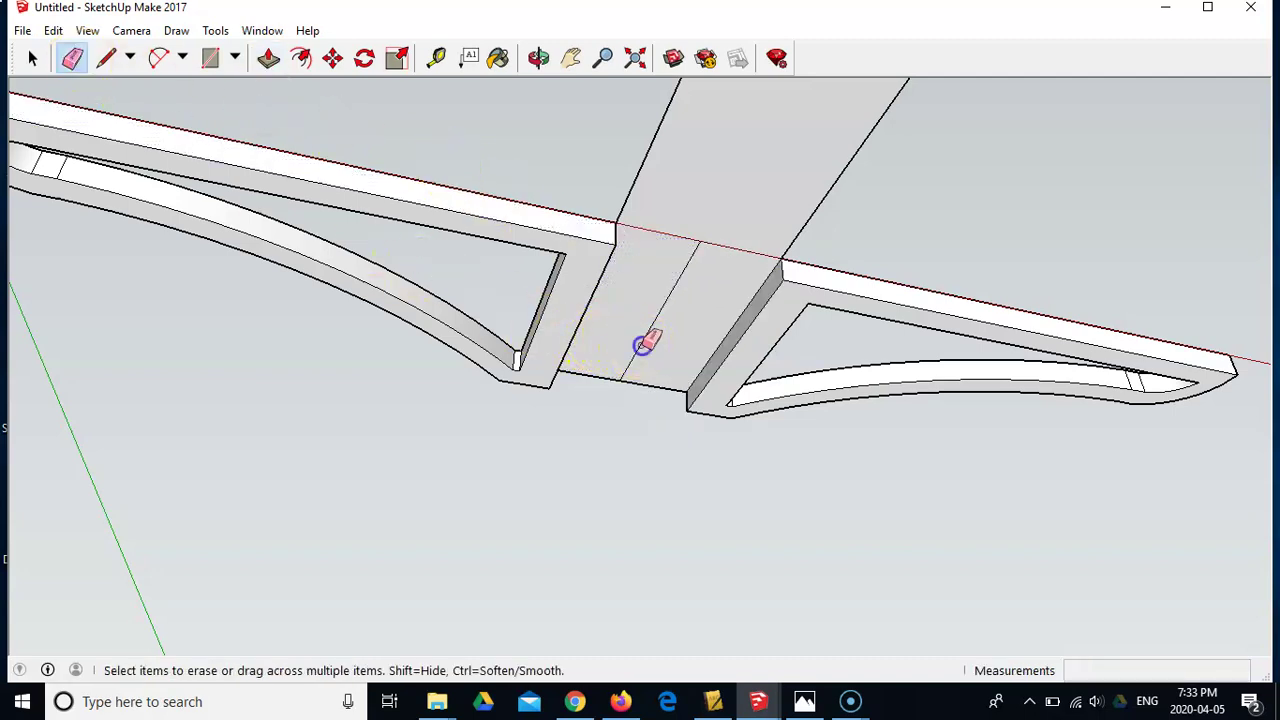
left_click(268, 58)
left_click_drag(721, 326, 573, 344)
Erase the leftover seam lines on the head's underside, its blade-side edge face and its short outer end face.
mouse_move(606, 403)
middle_mouse_down()
mouse_move(503, 251)
mouse_move(500, 443)
middle_mouse_up()
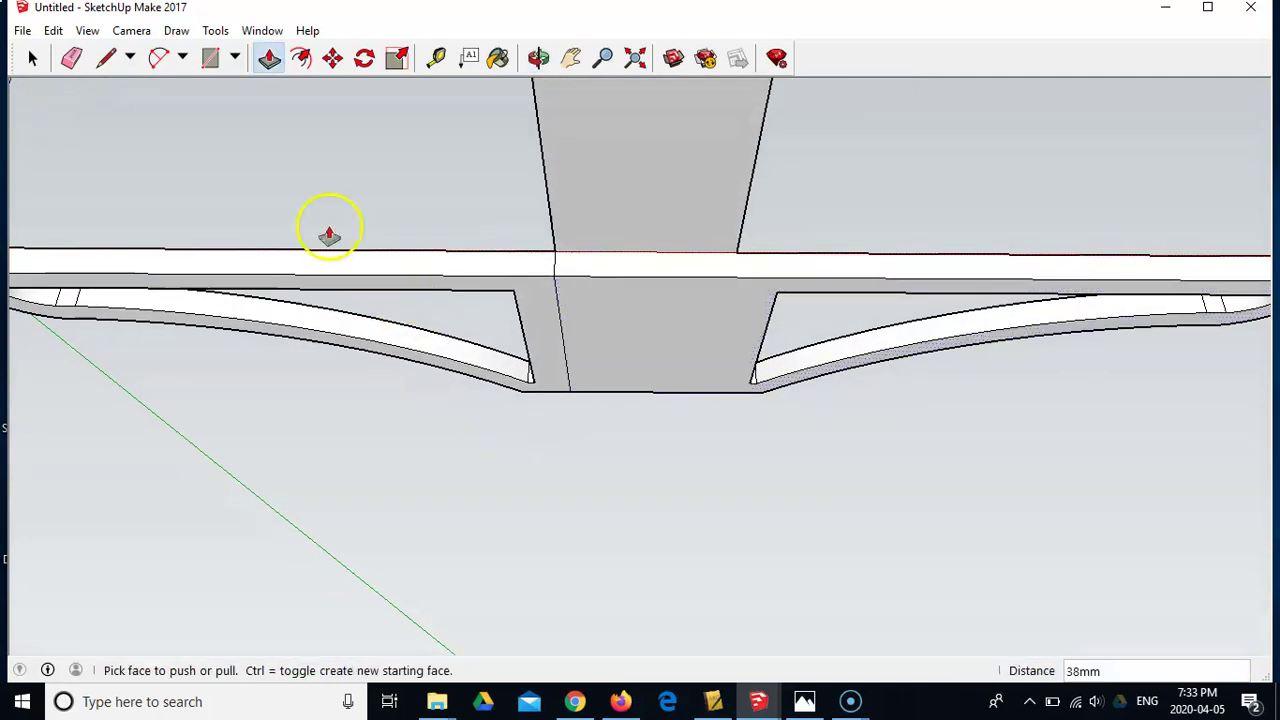
left_click(73, 61)
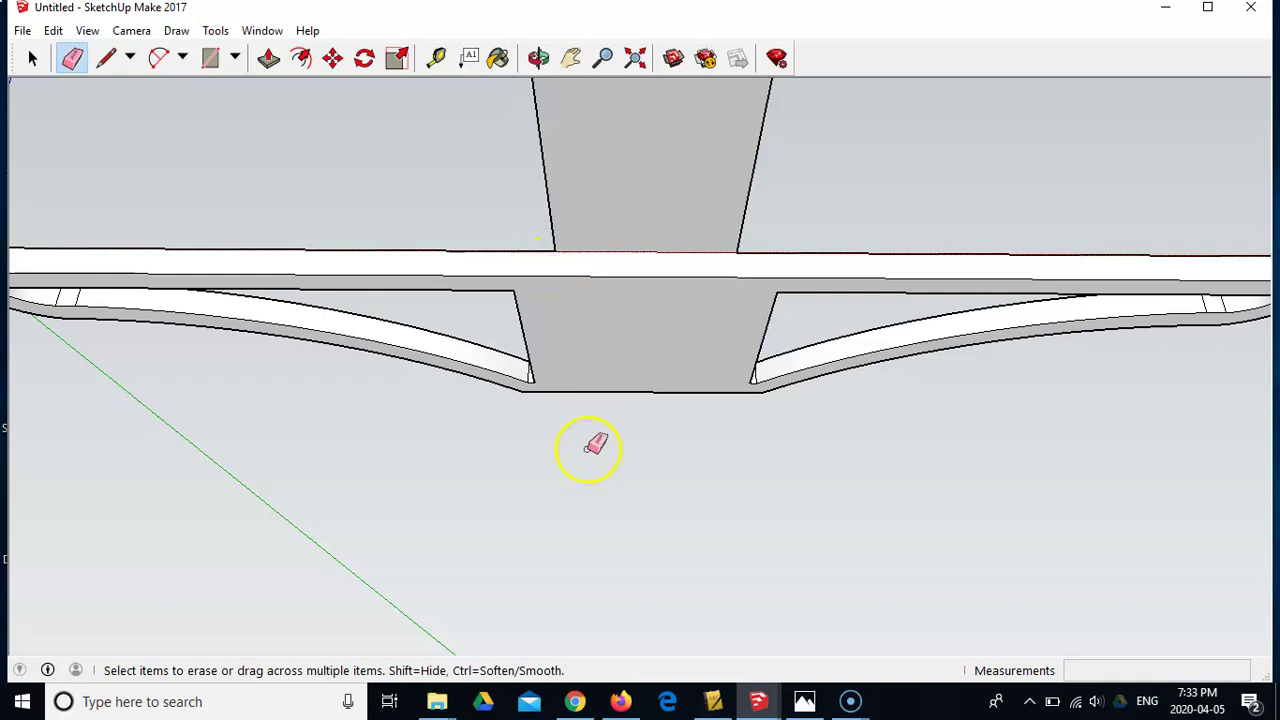
middle_click_drag(590, 447, 591, 255)
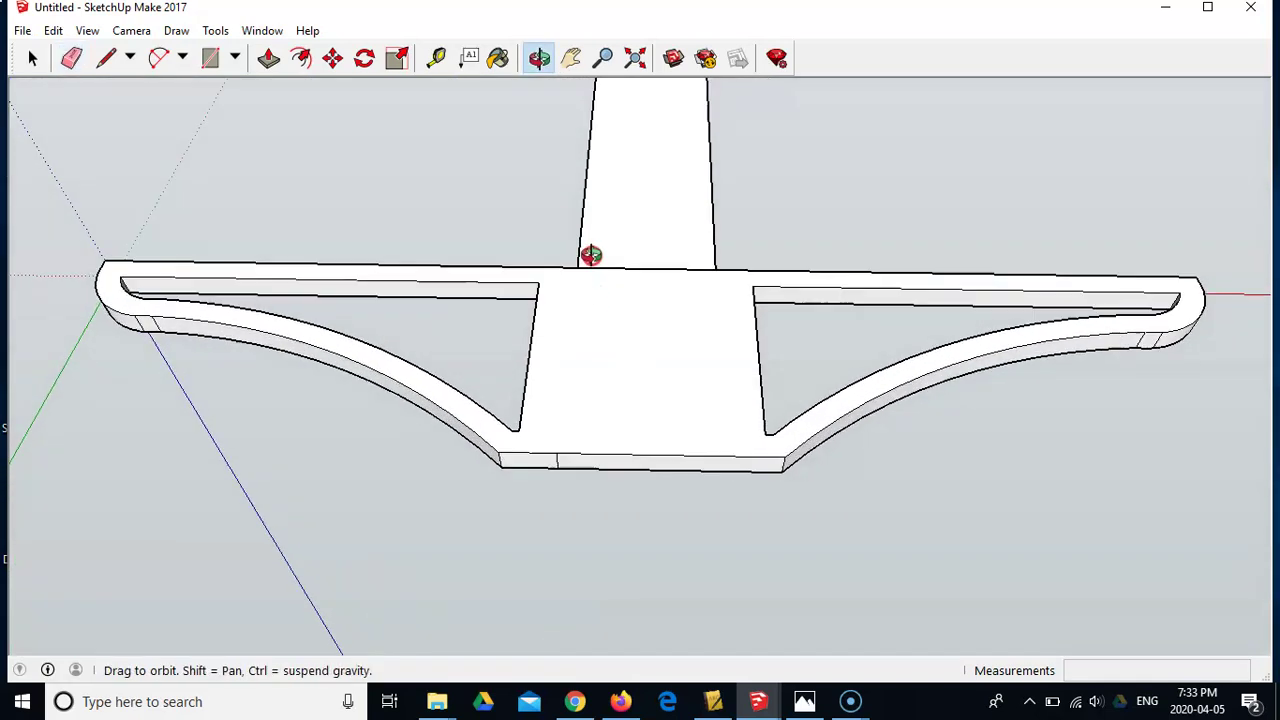
mouse_move(586, 466)
middle_mouse_down()
mouse_move(580, 423)
mouse_move(575, 435)
middle_mouse_up()
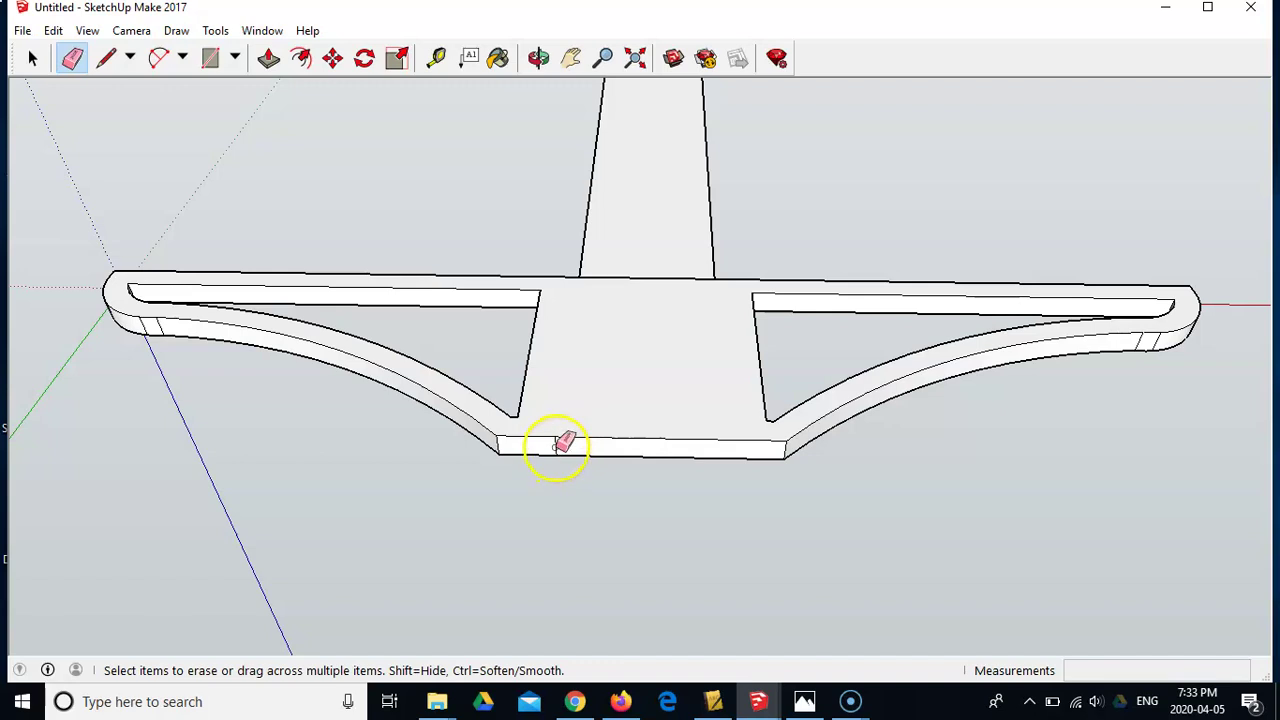
Draw a 60 mm line across the head's top face, from the blade's far-wing-side corner straight to the short outer edge.
mouse_move(574, 266)
middle_mouse_down()
mouse_move(574, 449)
mouse_move(626, 277)
mouse_move(600, 398)
mouse_move(711, 257)
mouse_move(651, 409)
mouse_move(714, 289)
mouse_move(672, 372)
mouse_move(643, 390)
middle_mouse_up()
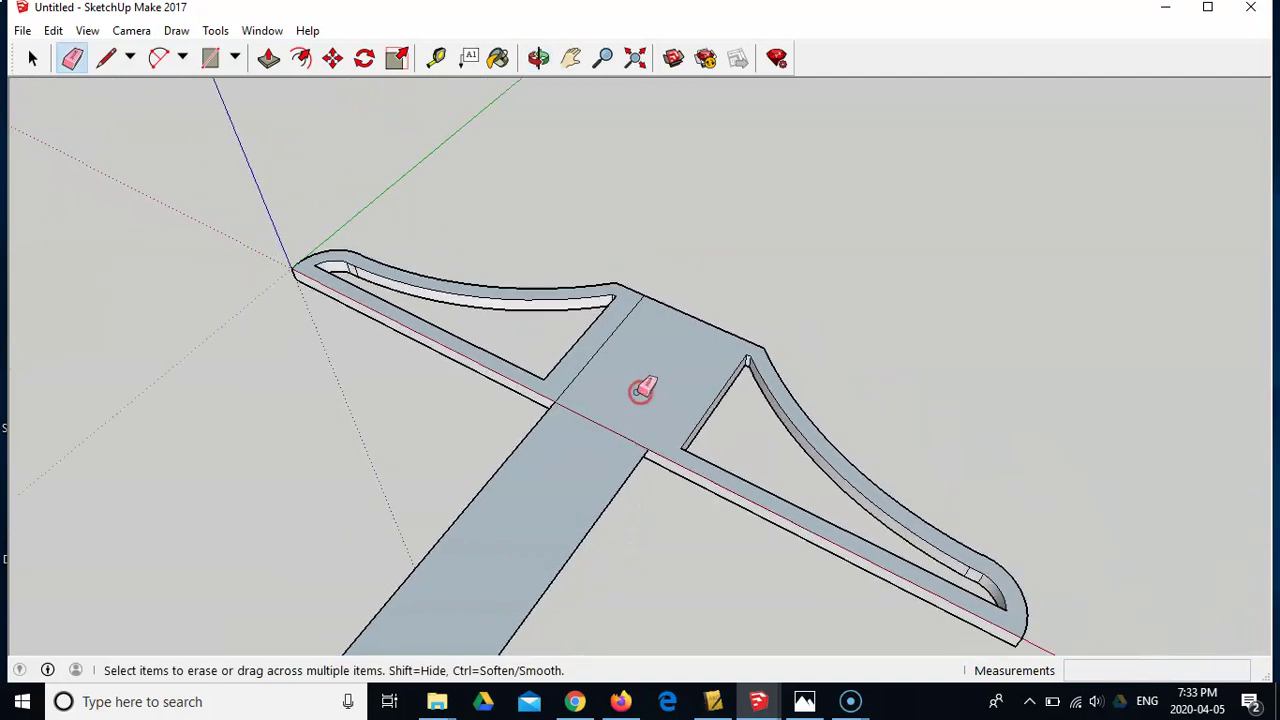
mouse_move(640, 388)
left_mouse_down()
mouse_move(650, 450)
mouse_move(724, 328)
mouse_move(634, 534)
left_mouse_up()
mouse_move(634, 534)
middle_mouse_down()
mouse_move(629, 143)
mouse_move(643, 80)
mouse_move(603, 471)
mouse_move(580, 380)
middle_mouse_up()
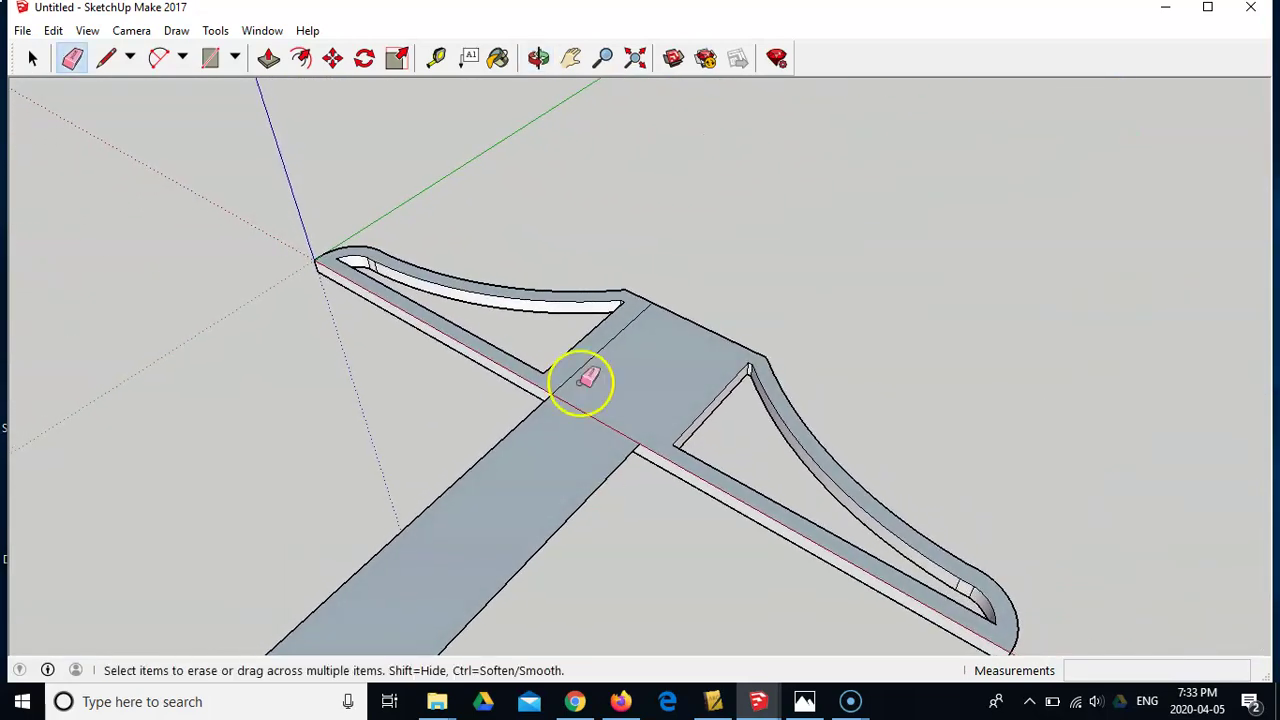
left_click(104, 60)
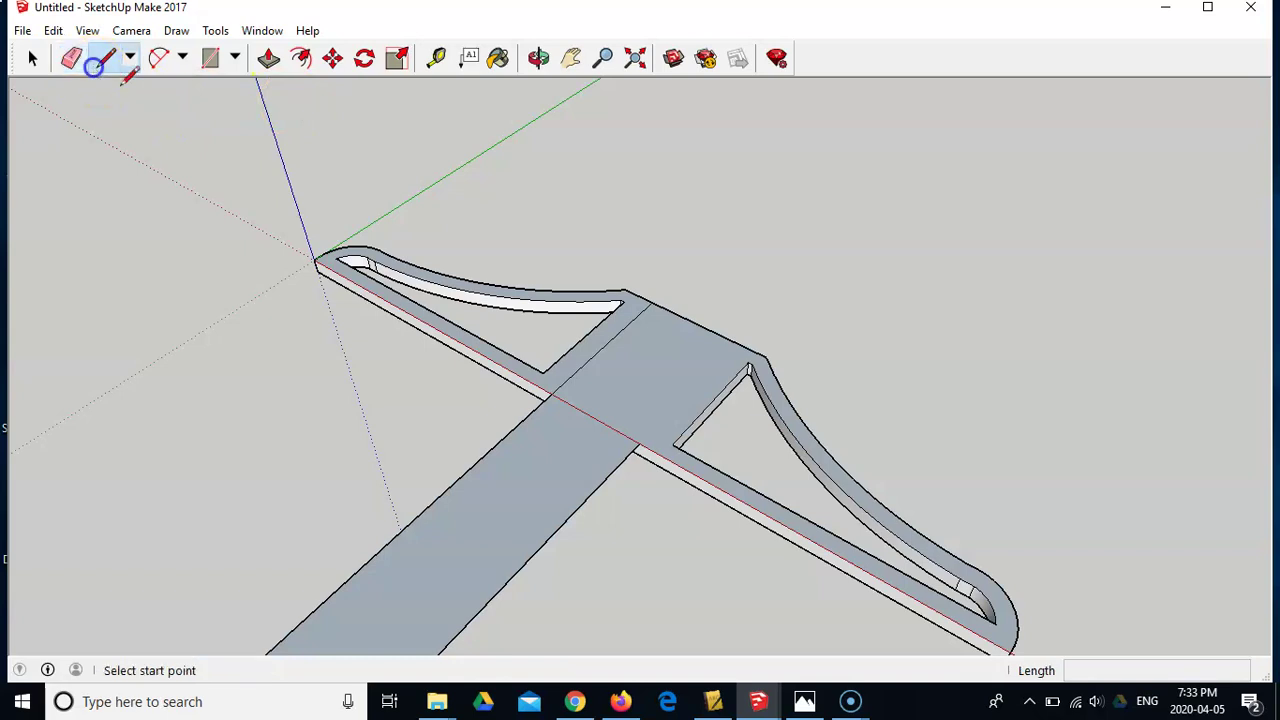
left_click(639, 443)
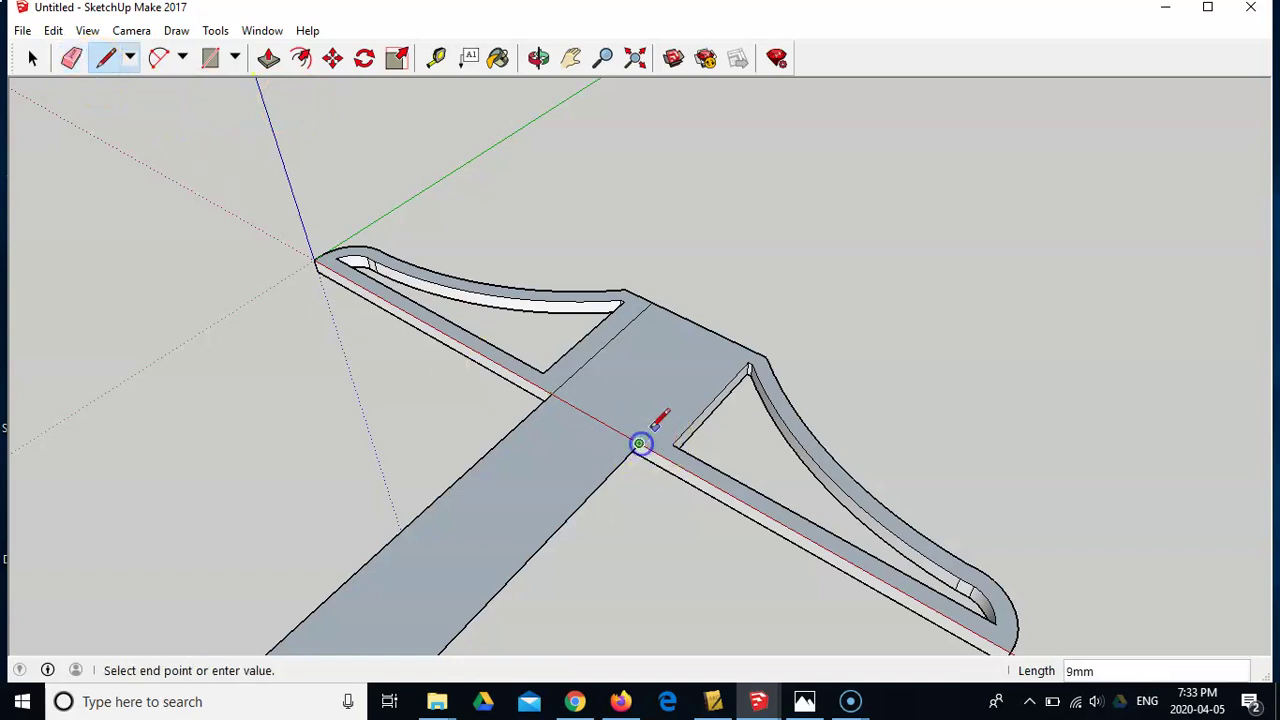
left_click(733, 346)
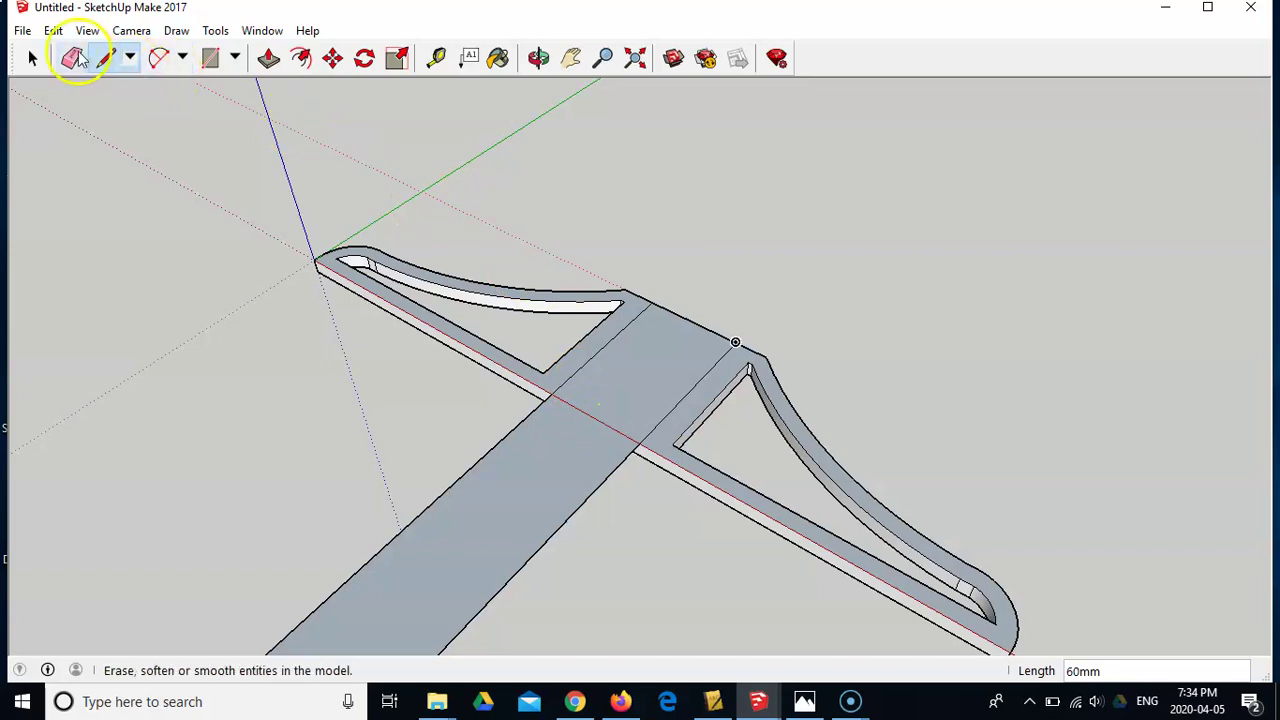
Try to erase the edge separating the blade from the head's middle section.
left_click(71, 57)
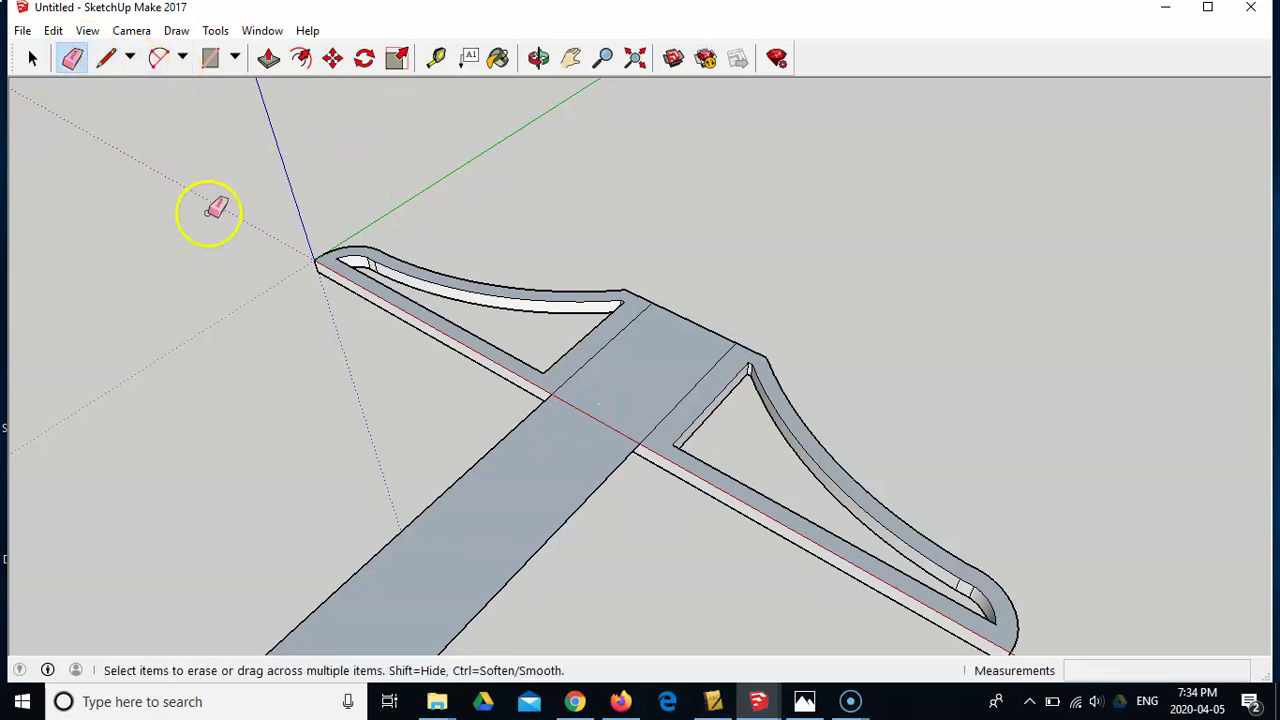
left_click(600, 416)
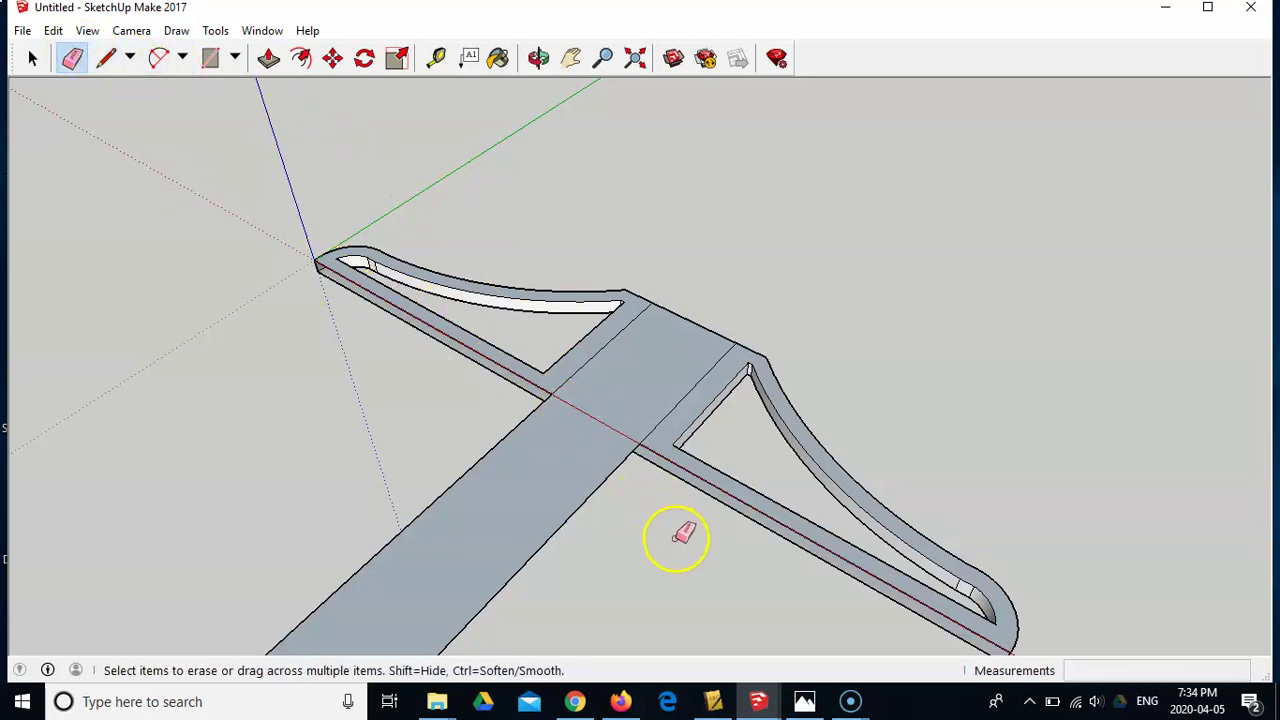
mouse_move(680, 534)
middle_mouse_down()
mouse_move(660, 446)
mouse_move(660, 323)
mouse_move(686, 203)
mouse_move(736, 431)
mouse_move(654, 500)
mouse_move(570, 504)
middle_mouse_up()
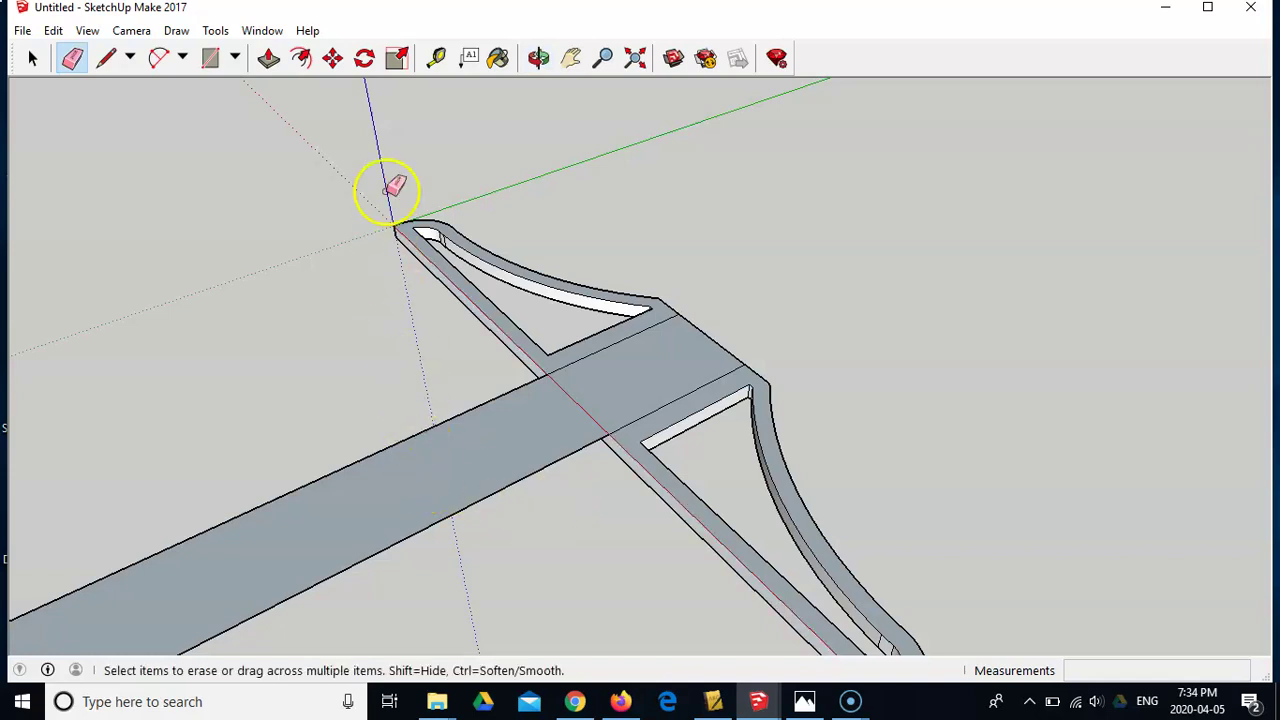
Pull the blade's top face up by 2 mm.
left_click(269, 59)
left_click(509, 449)
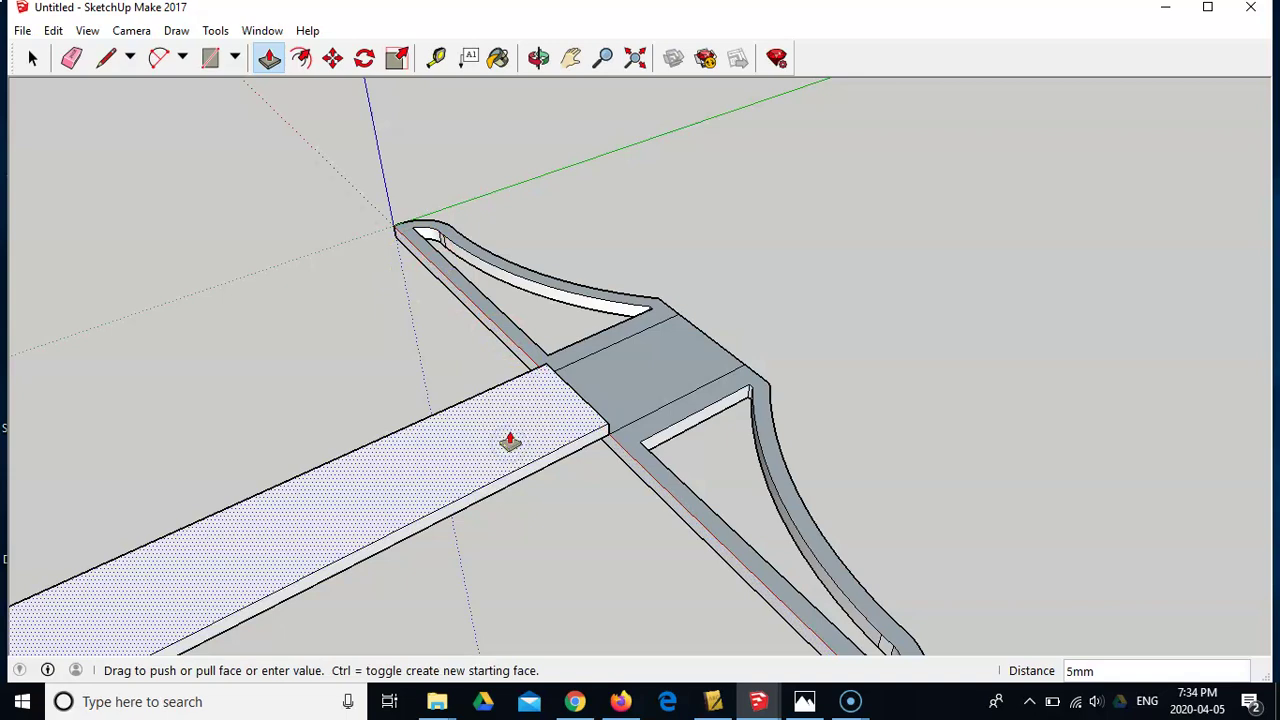
left_click_drag(509, 442, 510, 431)
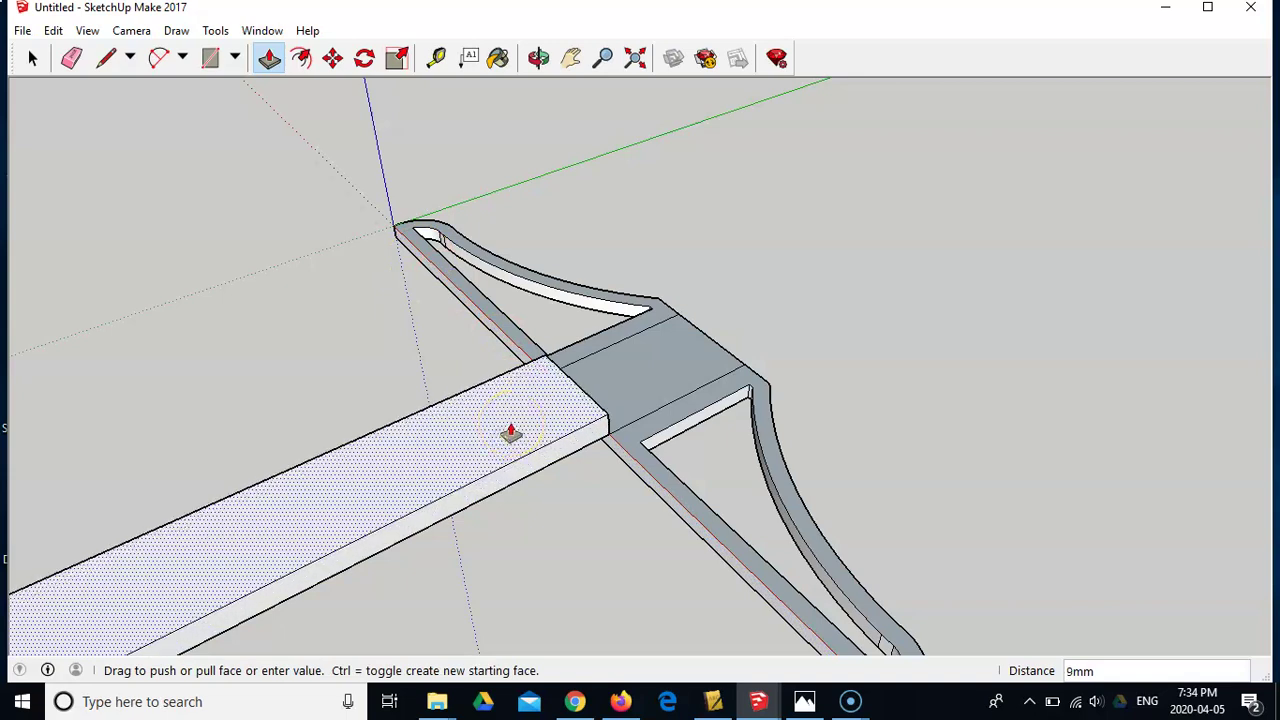
type("2mm")
key("Return")
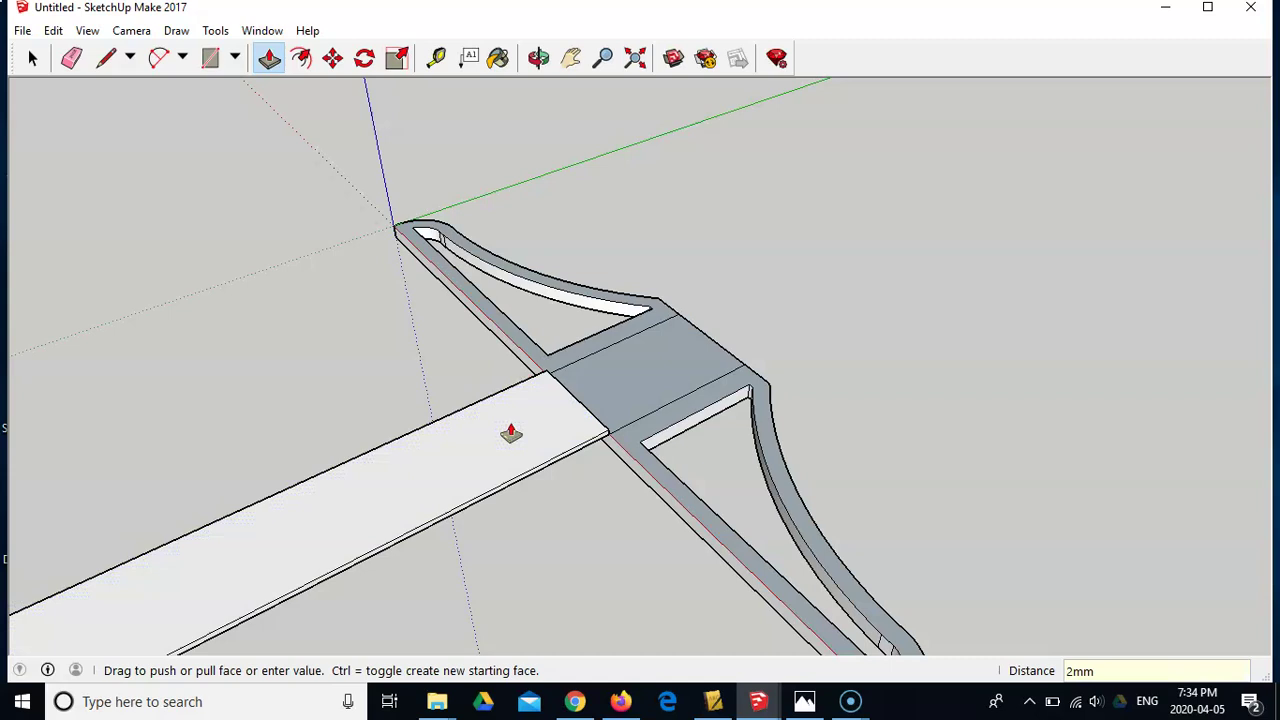
Raise the head's middle section by 2 mm, flush with the blade's top surface.
left_click(632, 400)
left_click_drag(632, 397, 633, 390)
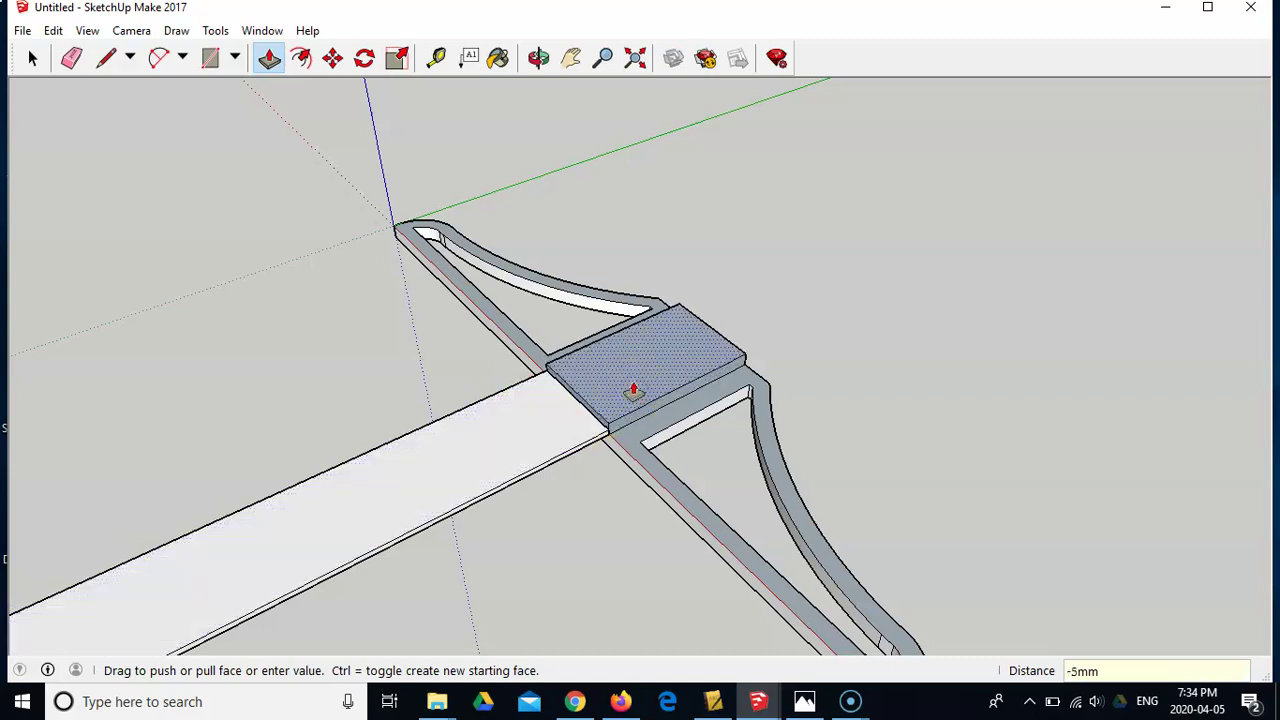
left_click(537, 420)
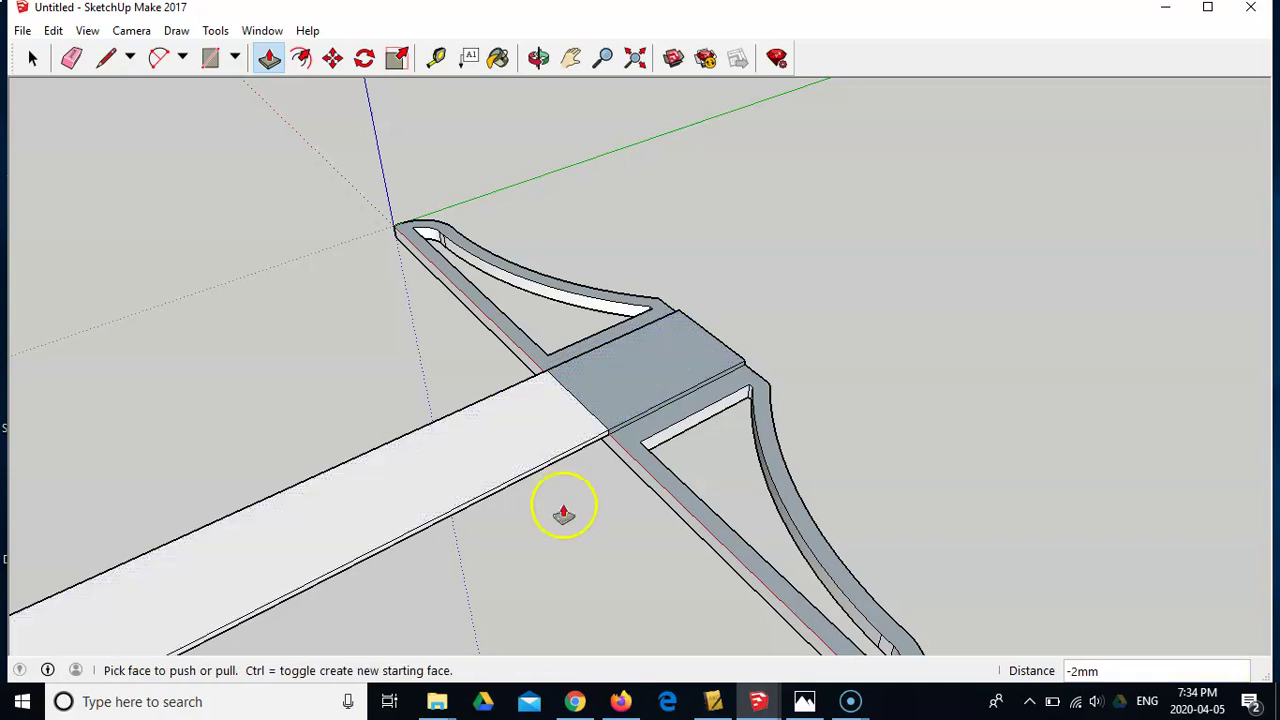
Erase the seam edges between the blade and the head's raised middle section on the side and top faces.
middle_click_drag(563, 506, 603, 409)
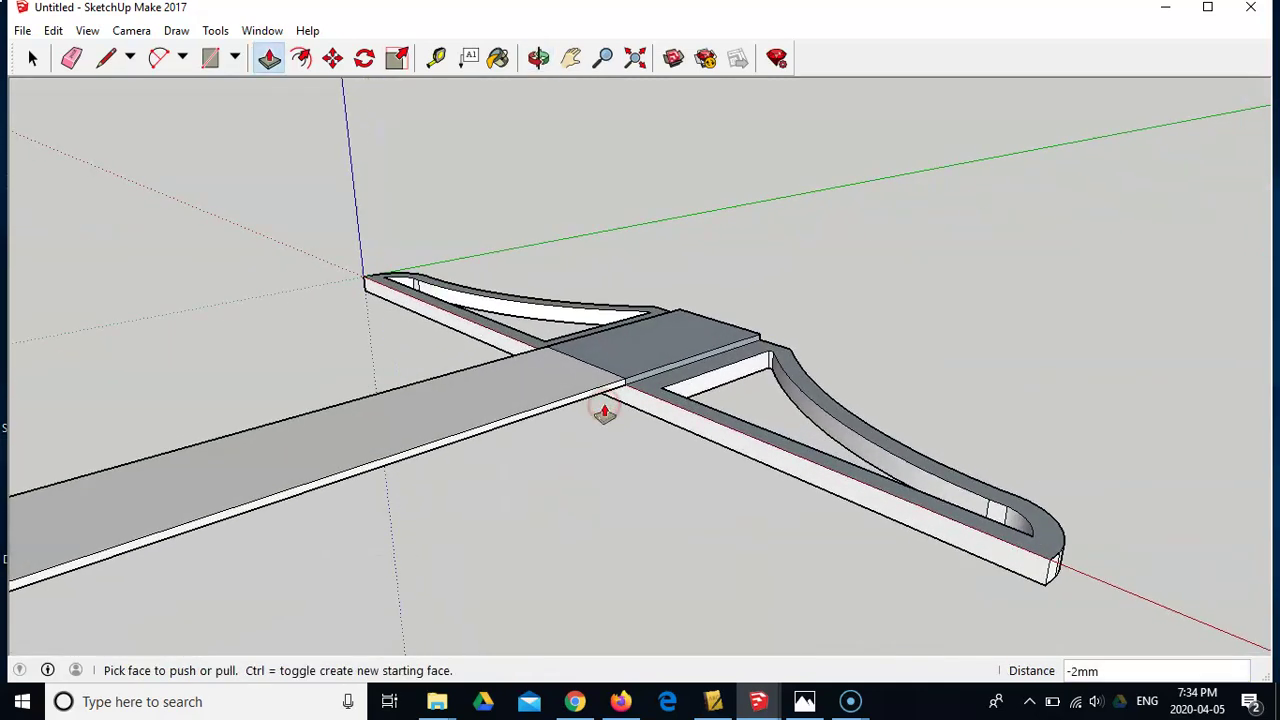
scroll(651, 394, "up", 4)
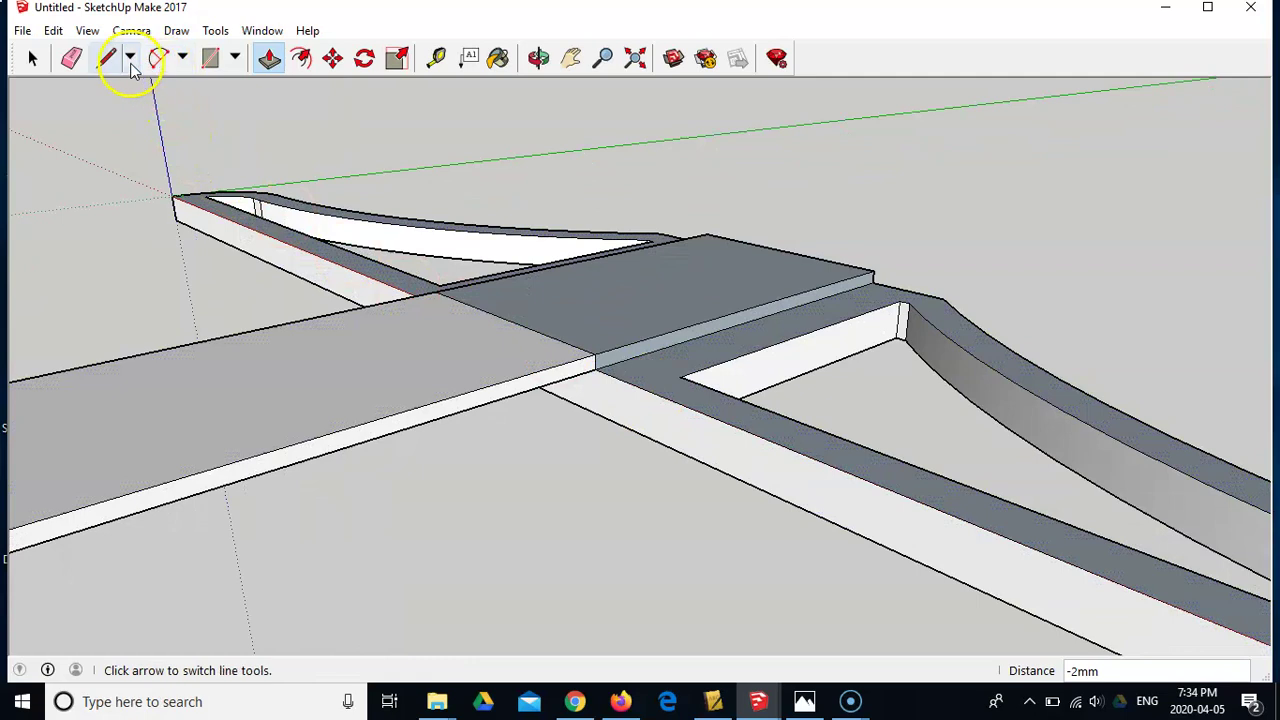
left_click(71, 57)
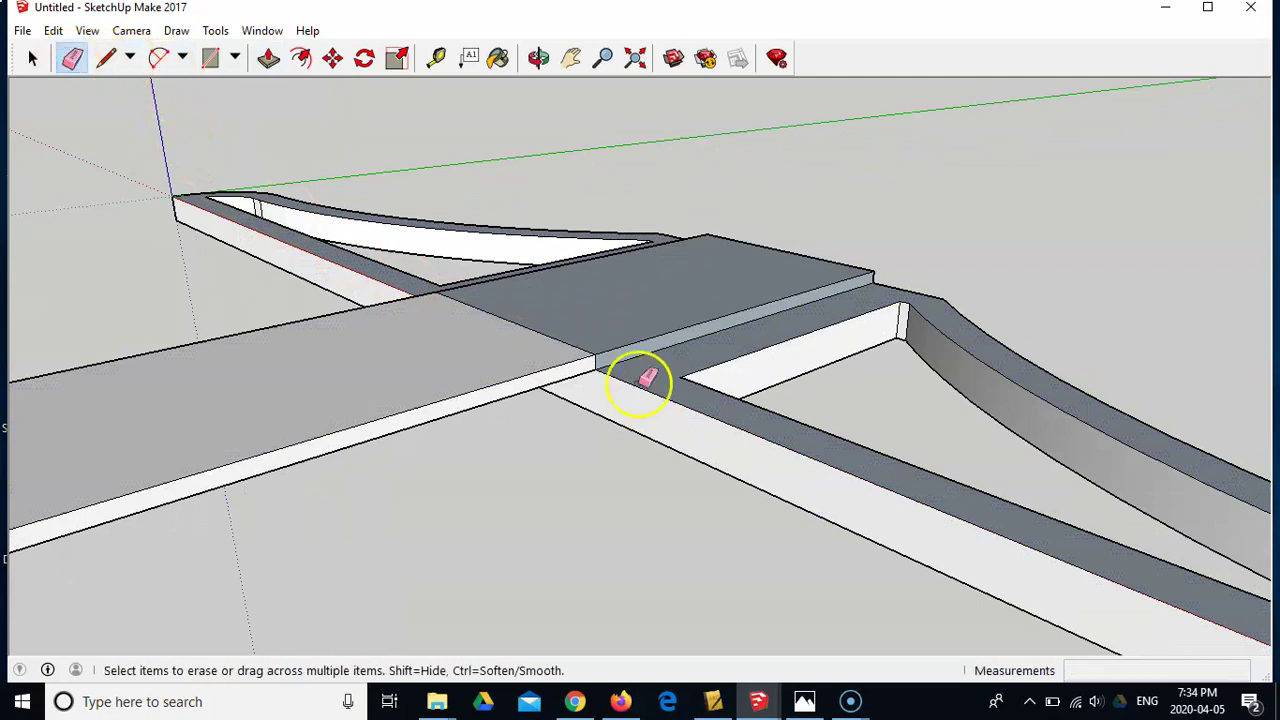
left_click(597, 358)
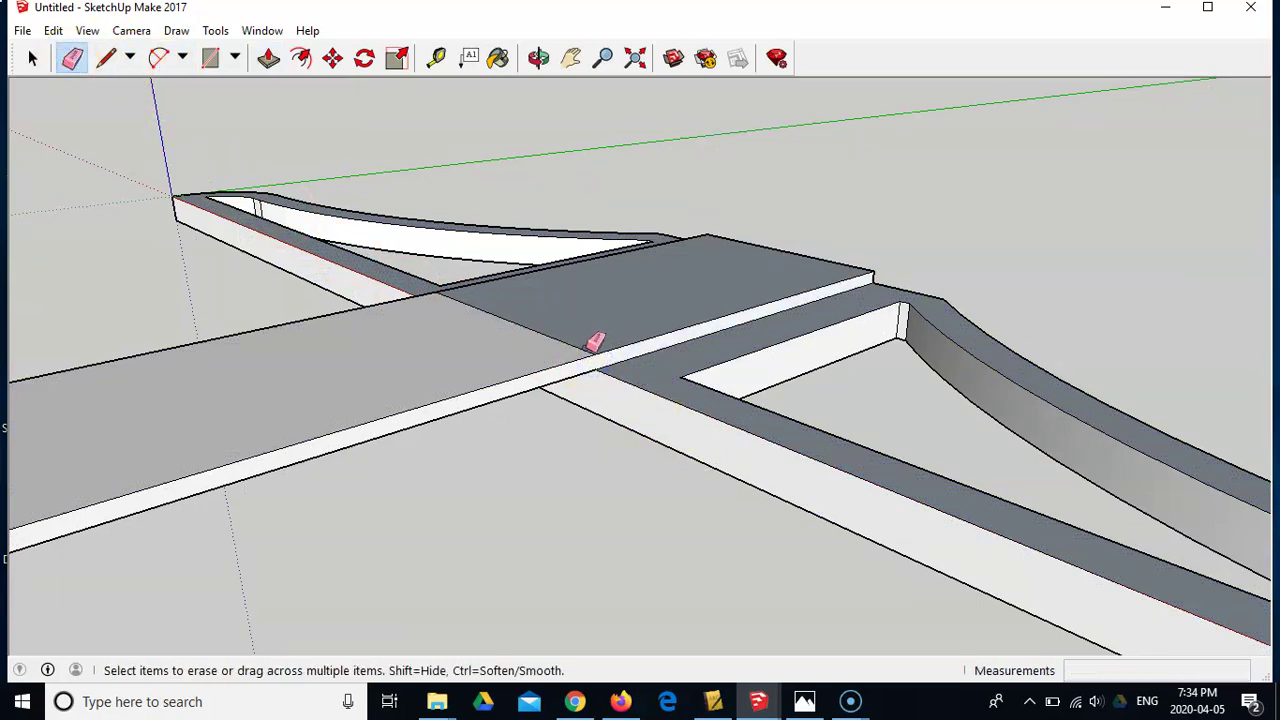
left_click(587, 349)
middle_click_drag(380, 268, 863, 303)
scroll(880, 325, "up", 2)
scroll(886, 330, "up", 2)
mouse_move(900, 306)
left_mouse_down()
mouse_move(910, 300)
mouse_move(898, 305)
left_mouse_up()
Fit the whole T-square in view and examine the blade and head from above.
middle_click_drag(1083, 251, 1038, 263)
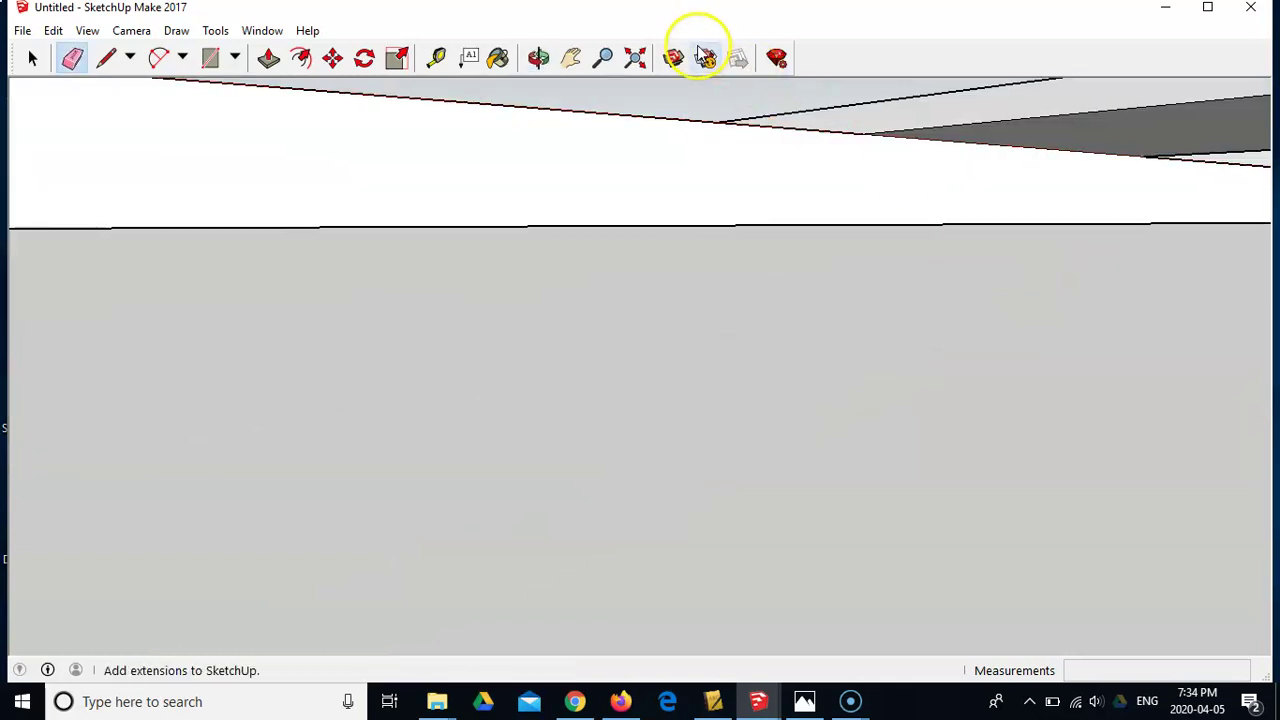
scroll(851, 209, "down", 3)
mouse_move(994, 200)
middle_mouse_down()
mouse_move(1082, 222)
mouse_move(1074, 74)
mouse_move(894, 314)
mouse_move(727, 360)
mouse_move(540, 380)
mouse_move(477, 431)
middle_mouse_up()
key("e")
left_click(634, 58)
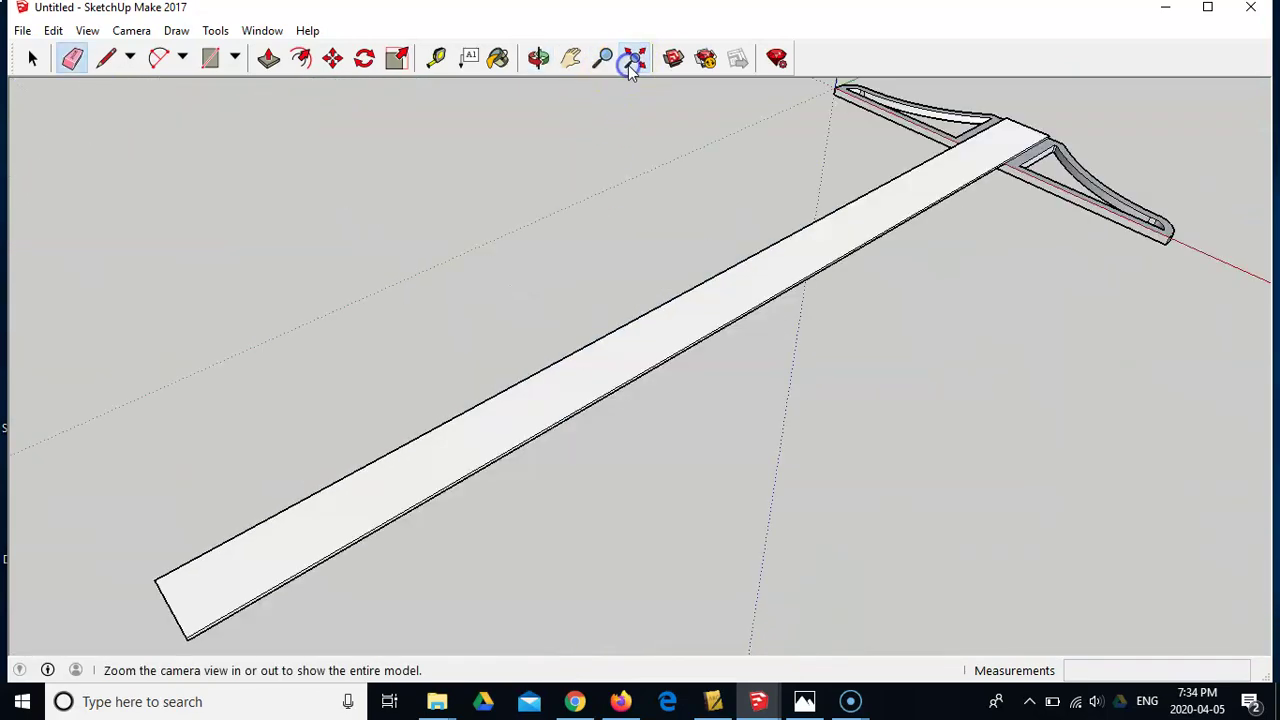
mouse_move(980, 143)
middle_mouse_down()
mouse_move(877, 254)
mouse_move(783, 275)
mouse_move(785, 312)
middle_mouse_up()
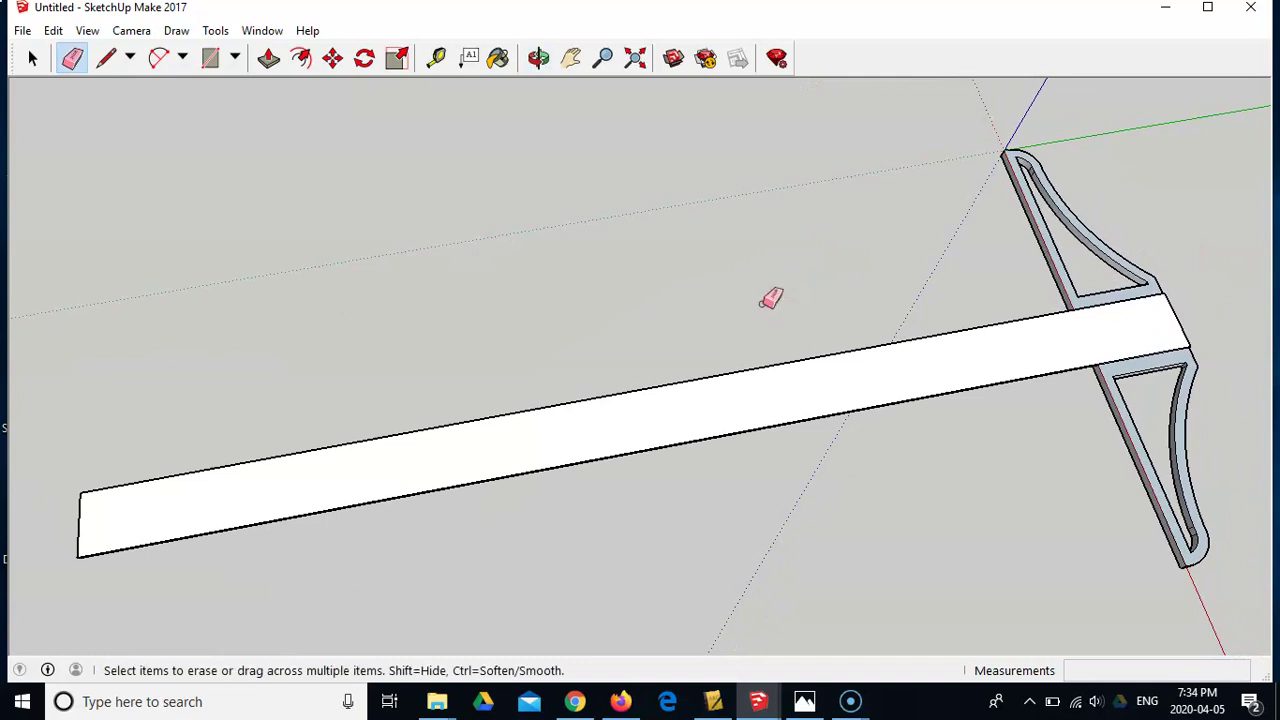
left_click(1258, 389)
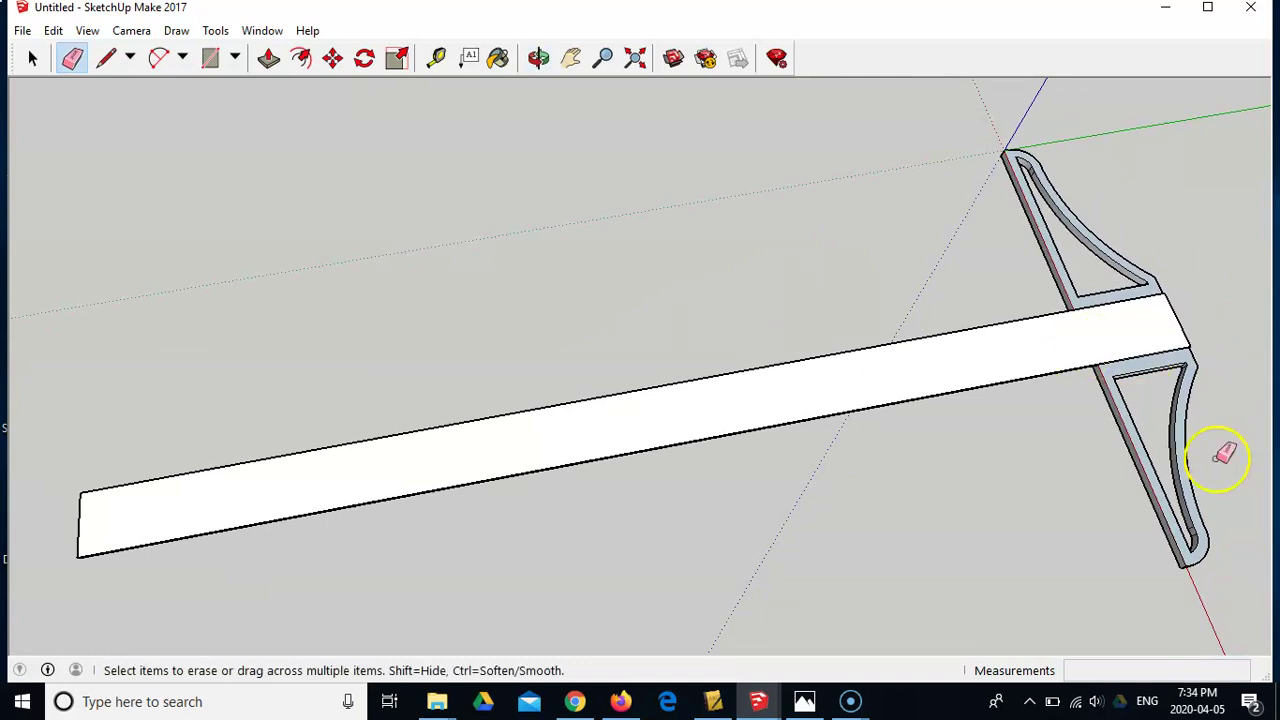
mouse_move(1224, 455)
middle_mouse_down()
mouse_move(1194, 323)
mouse_move(1177, 77)
mouse_move(1233, 456)
middle_mouse_up()
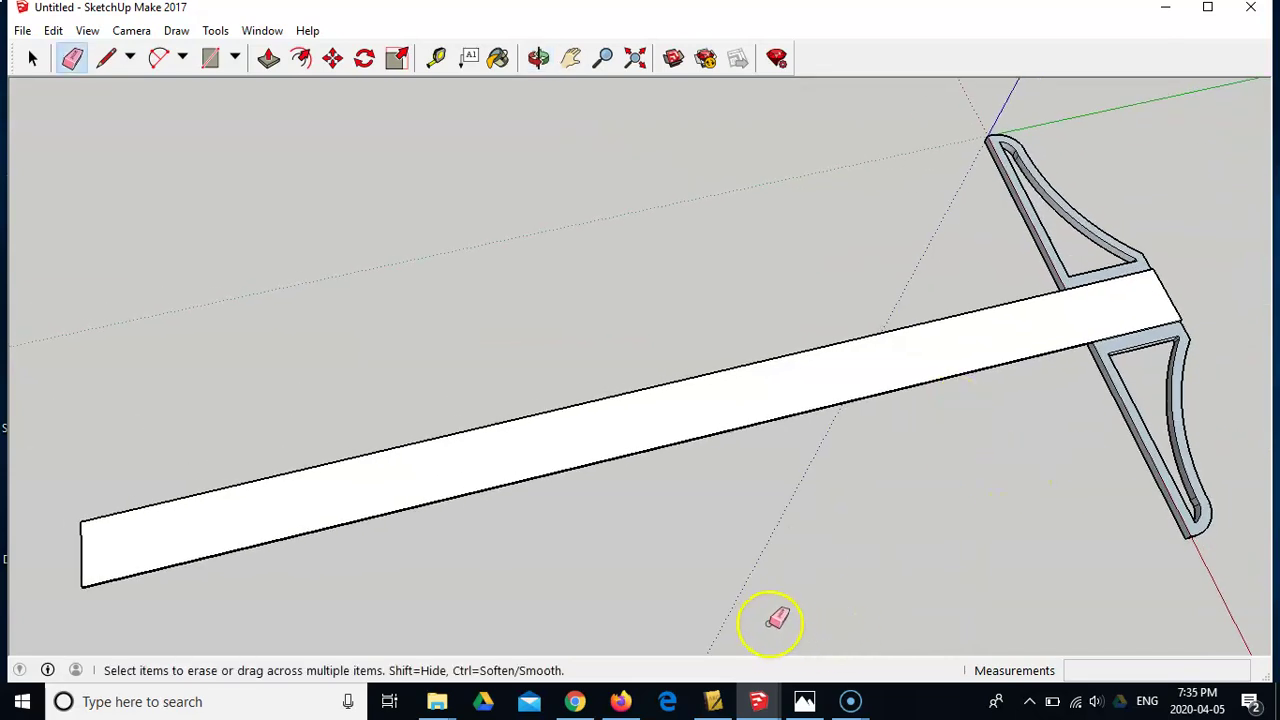
Place the teacher's name as left-aligned 3D text in Tahoma, 30 mm high and extruded 2 mm, on the blade.
left_click(258, 33)
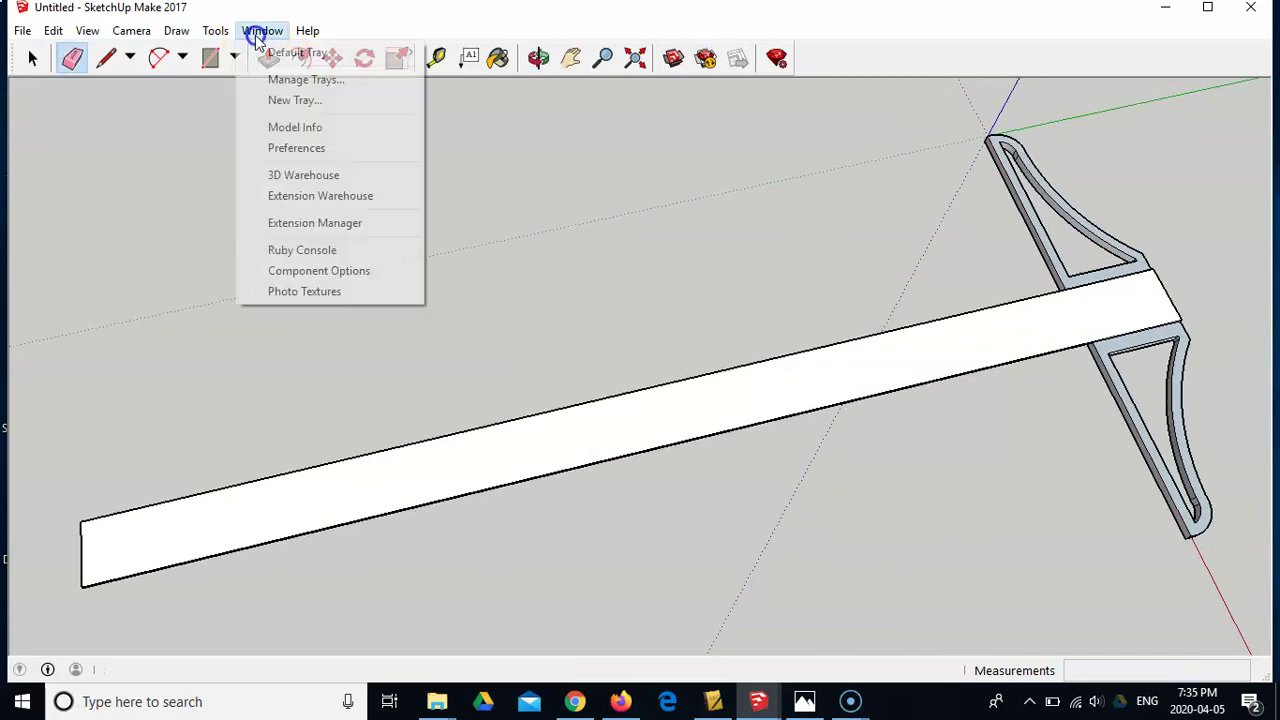
left_click(213, 33)
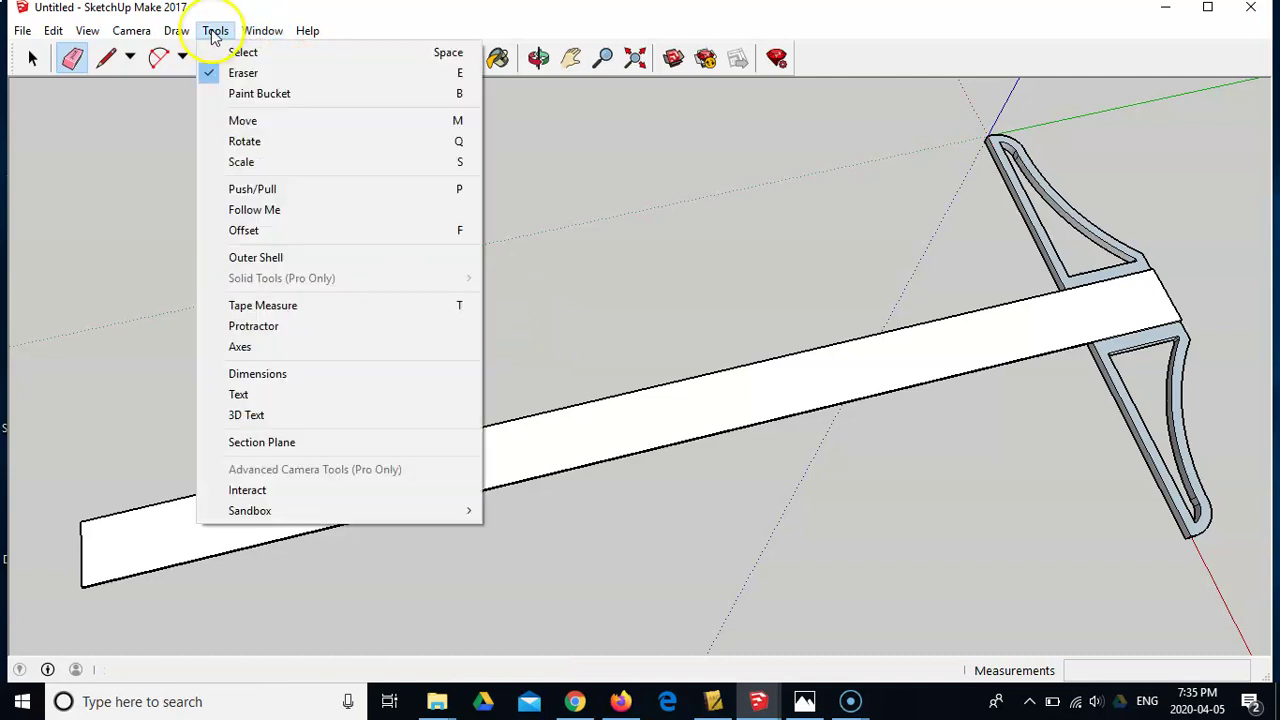
left_click(216, 415)
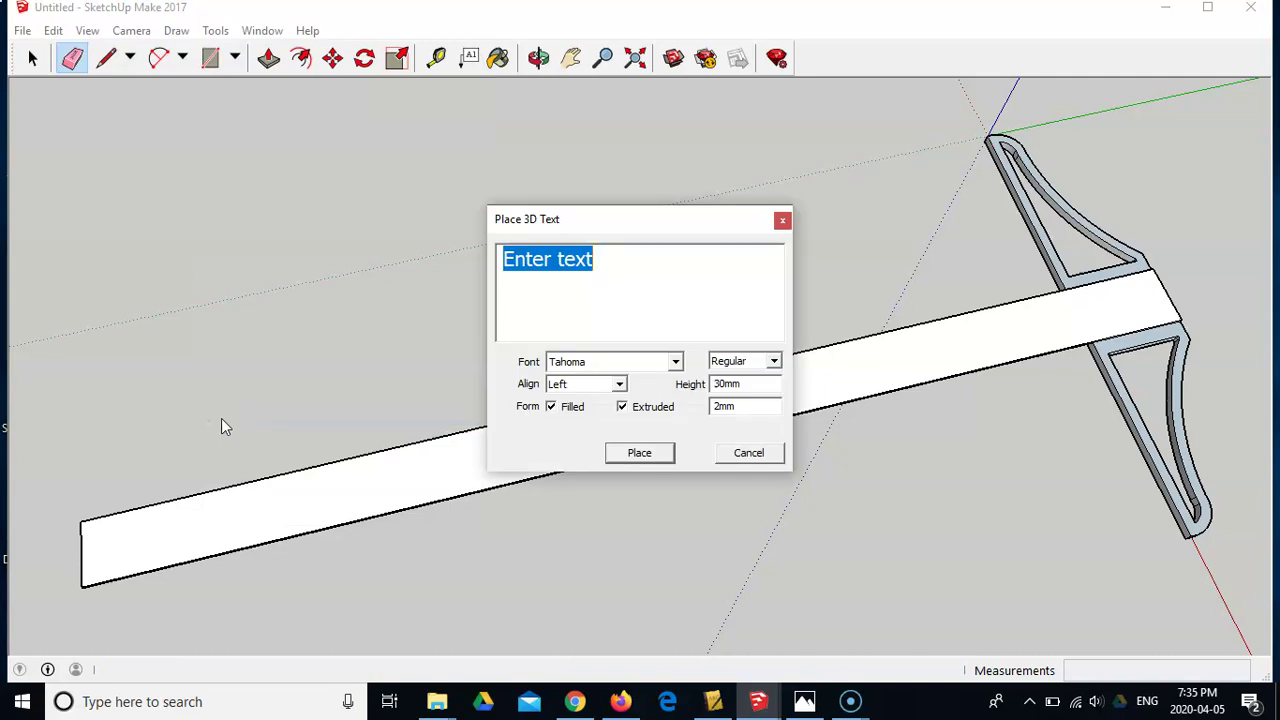
type("Mr. Kardynal")
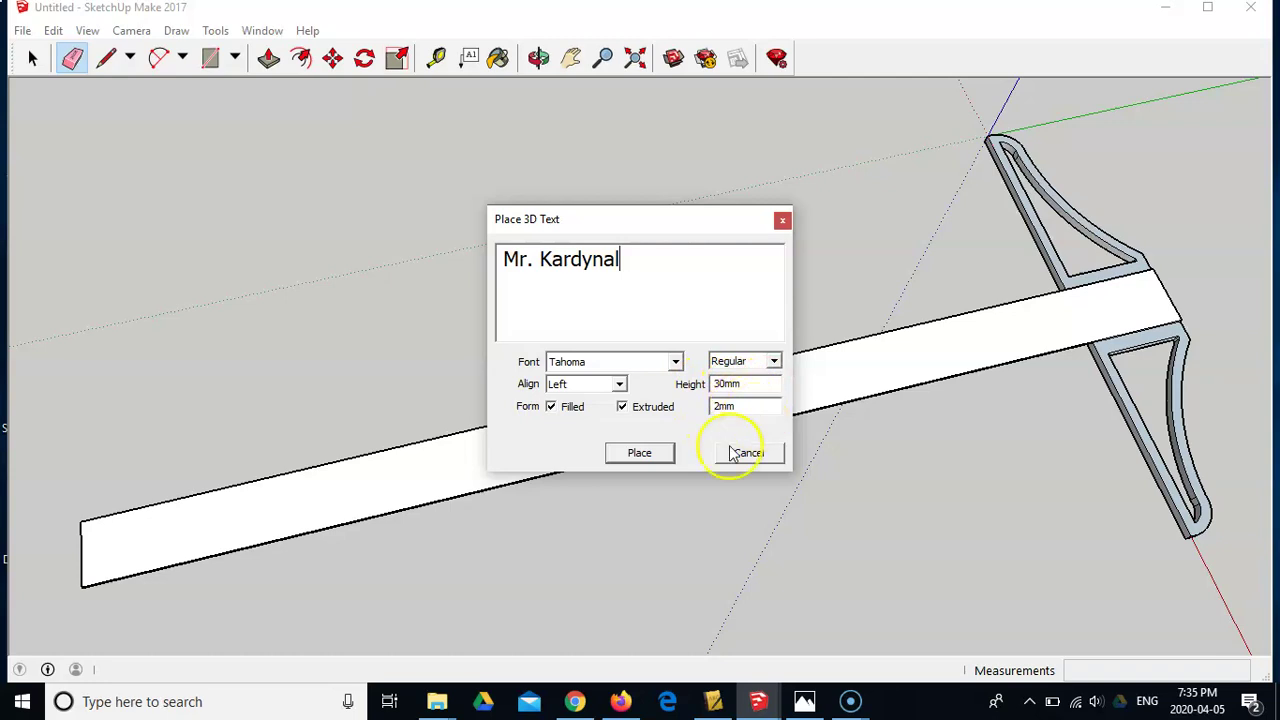
left_click(661, 452)
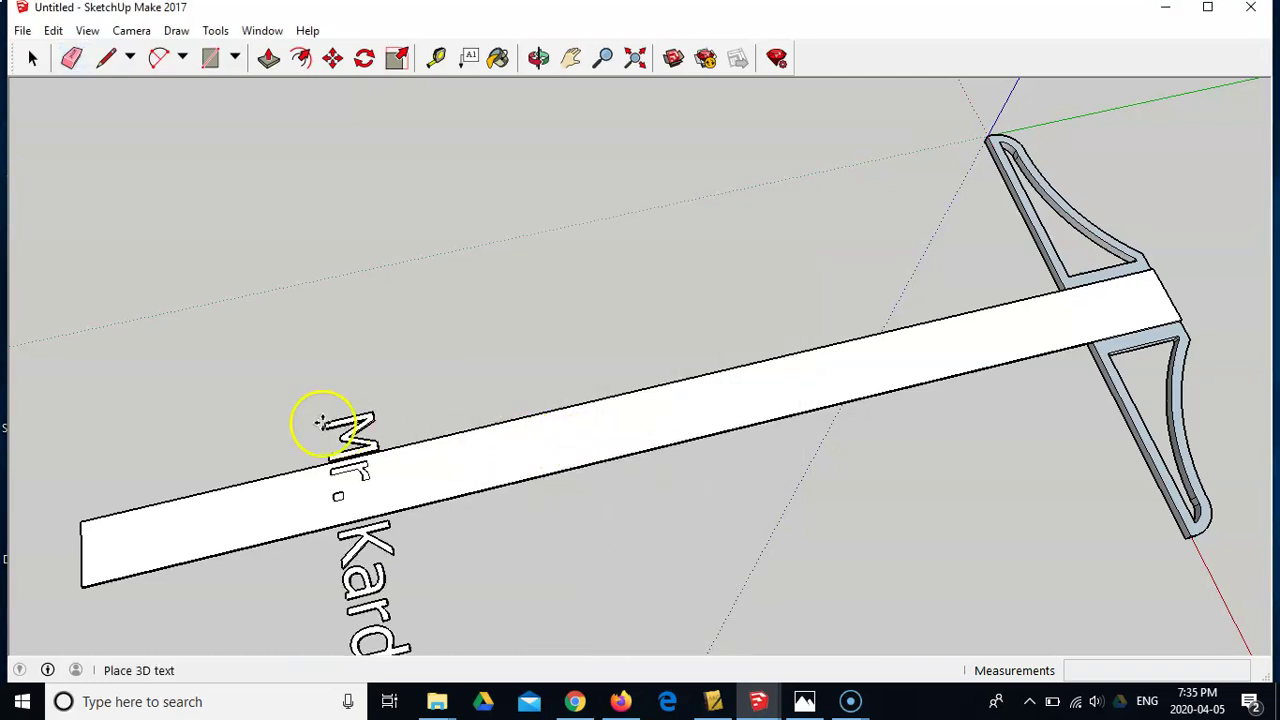
middle_click_drag(390, 272, 357, 457)
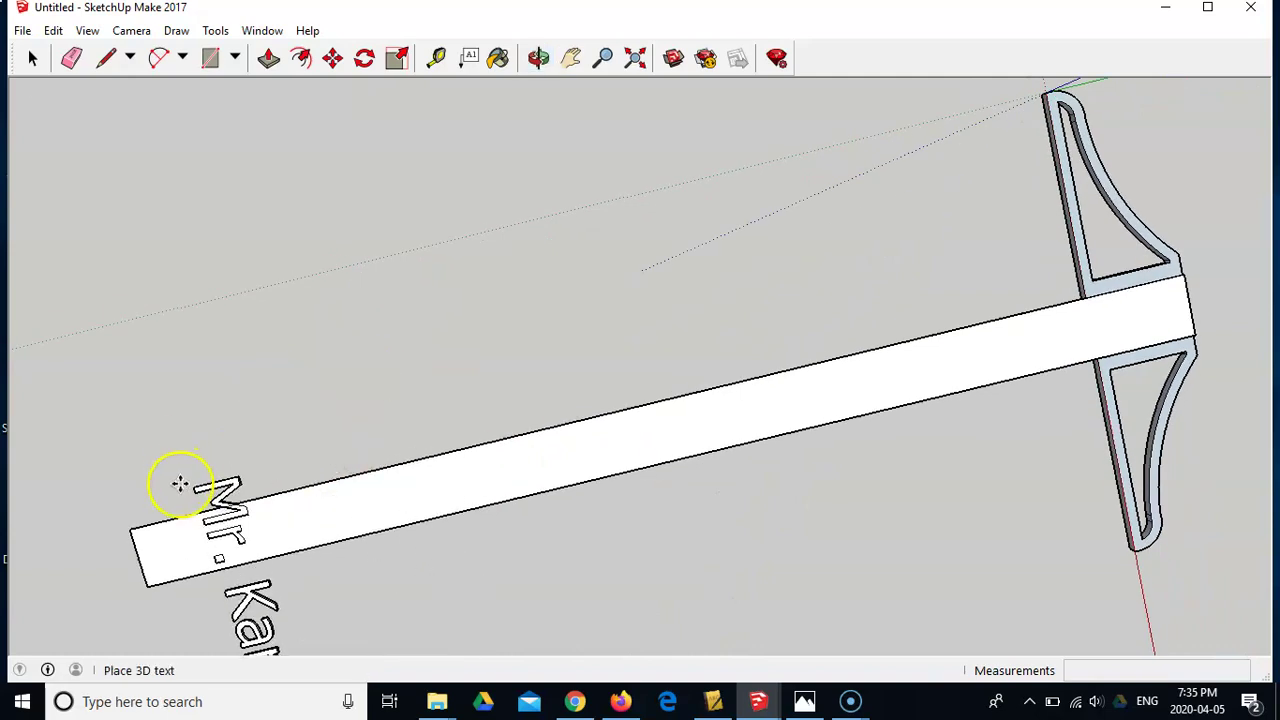
middle_click_drag(457, 466, 545, 185)
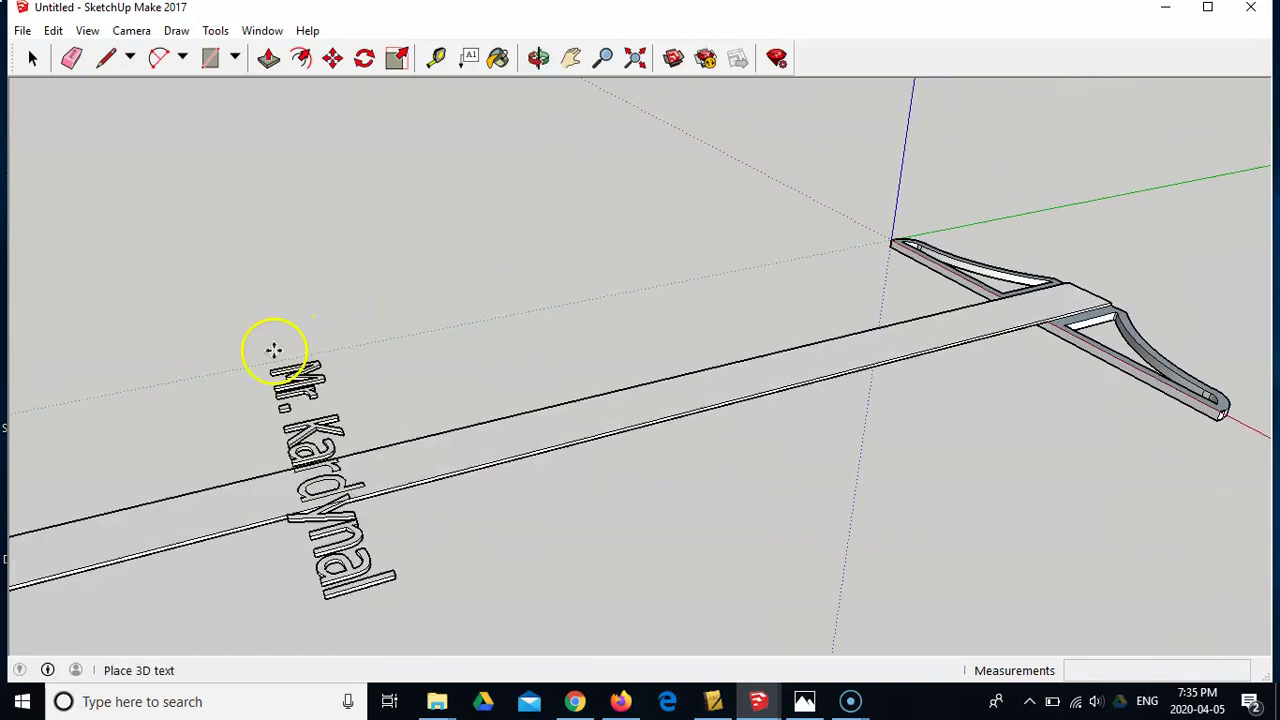
left_click(247, 509)
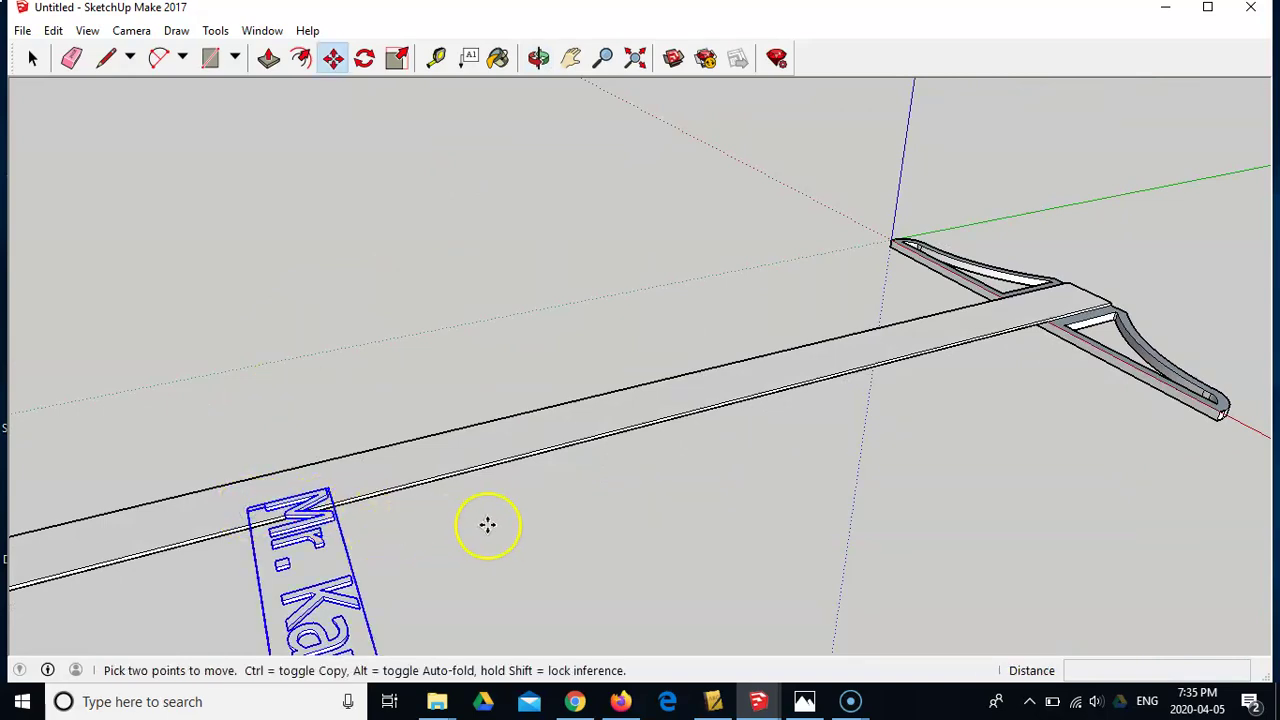
Delete the 3D name text just placed across the blade.
middle_click_drag(486, 523, 586, 512)
scroll(586, 500, "down", 3)
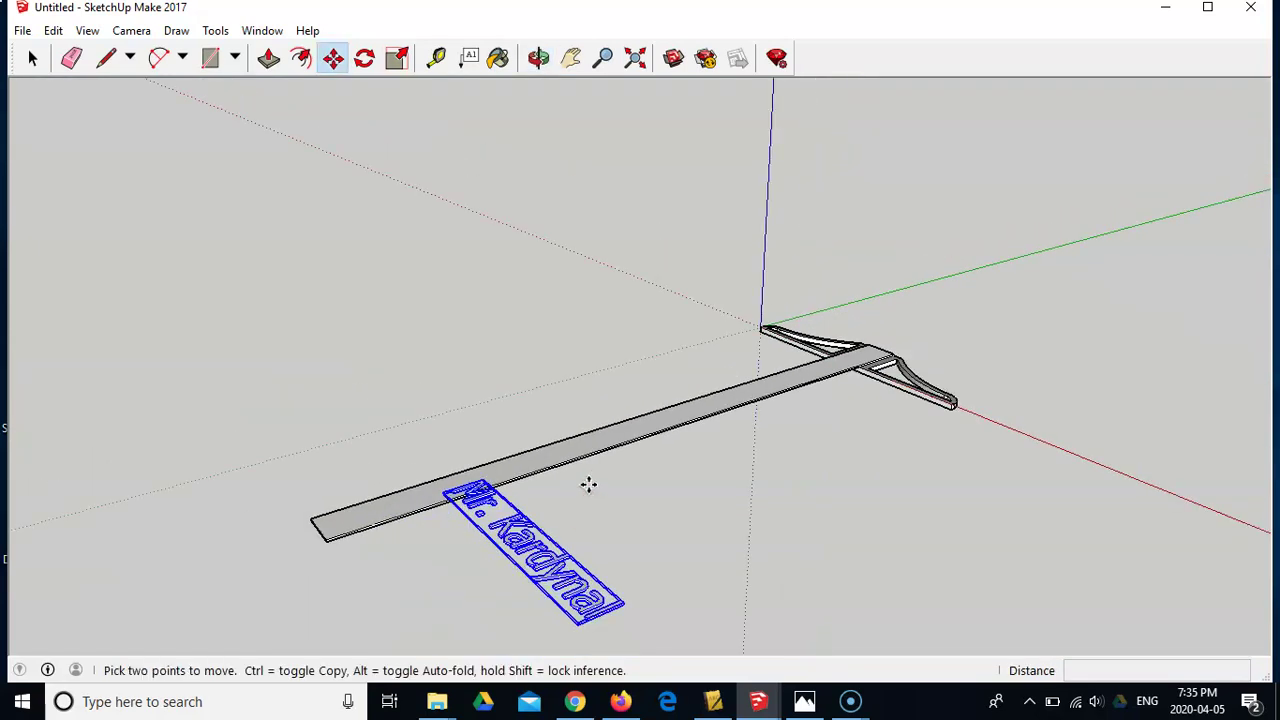
key("Delete")
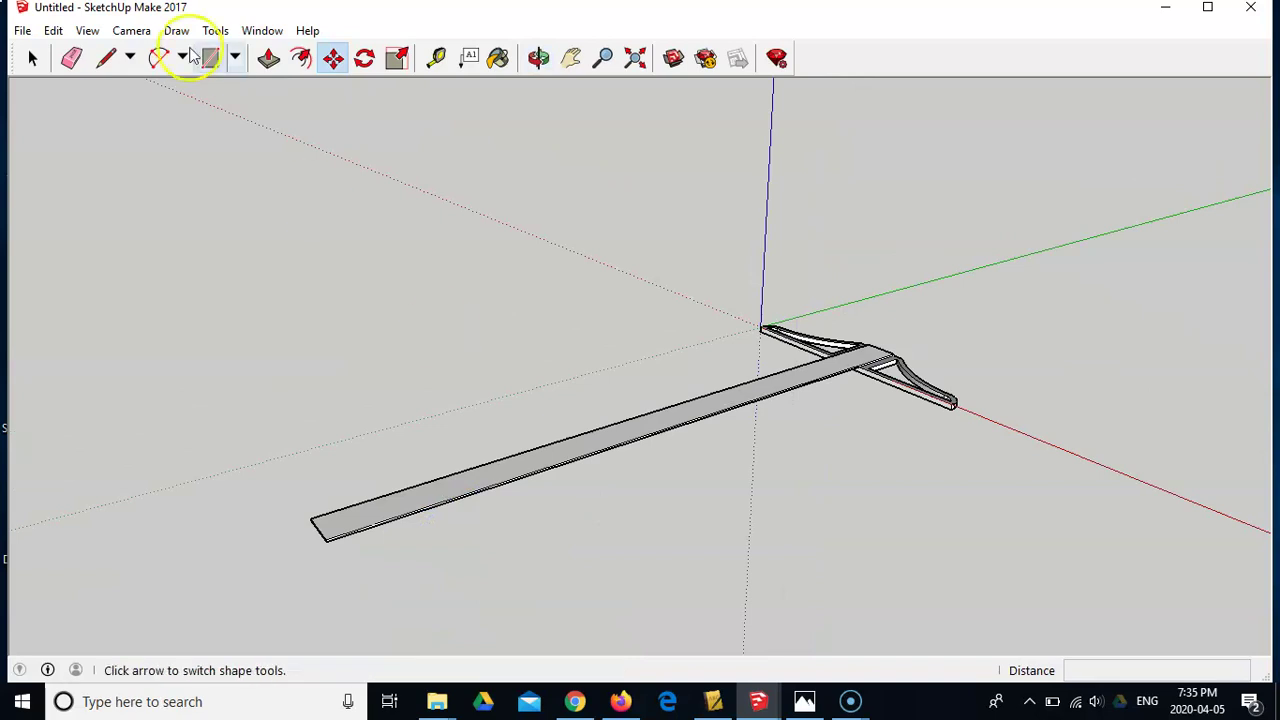
Set the 3D text font to Tempus Sans ITC and its height to 25 mm.
left_click(218, 31)
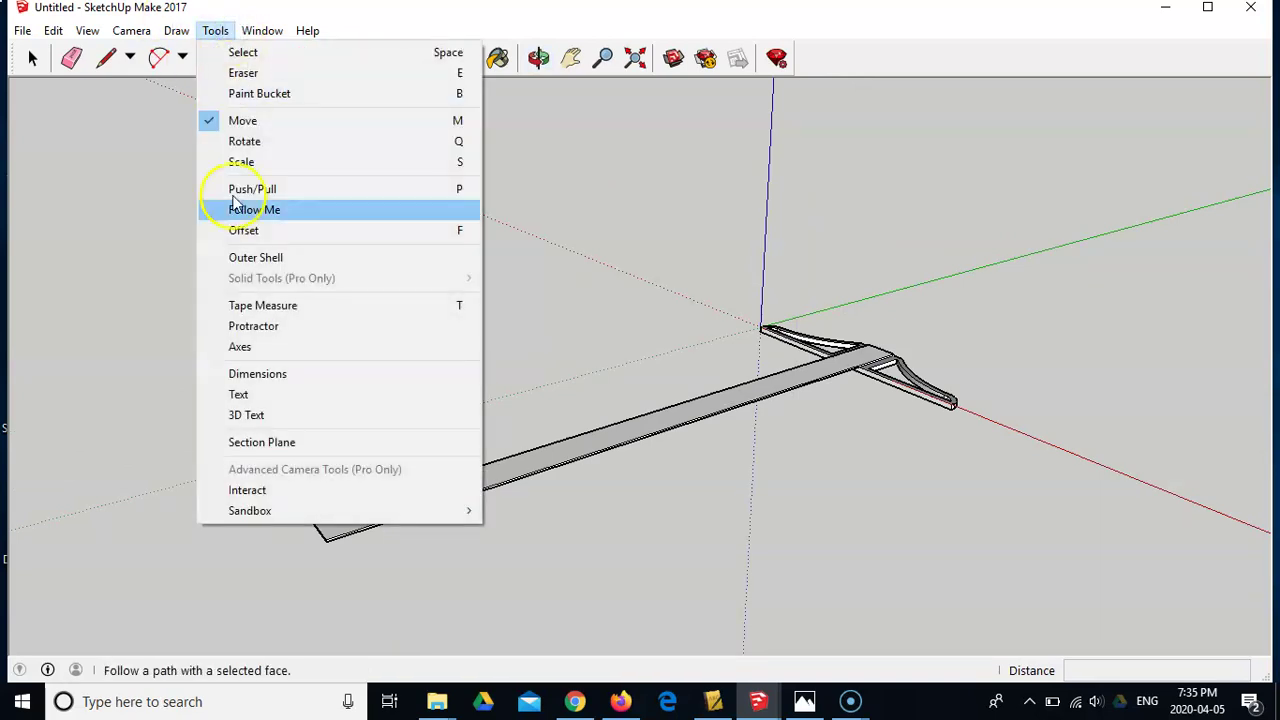
left_click(248, 414)
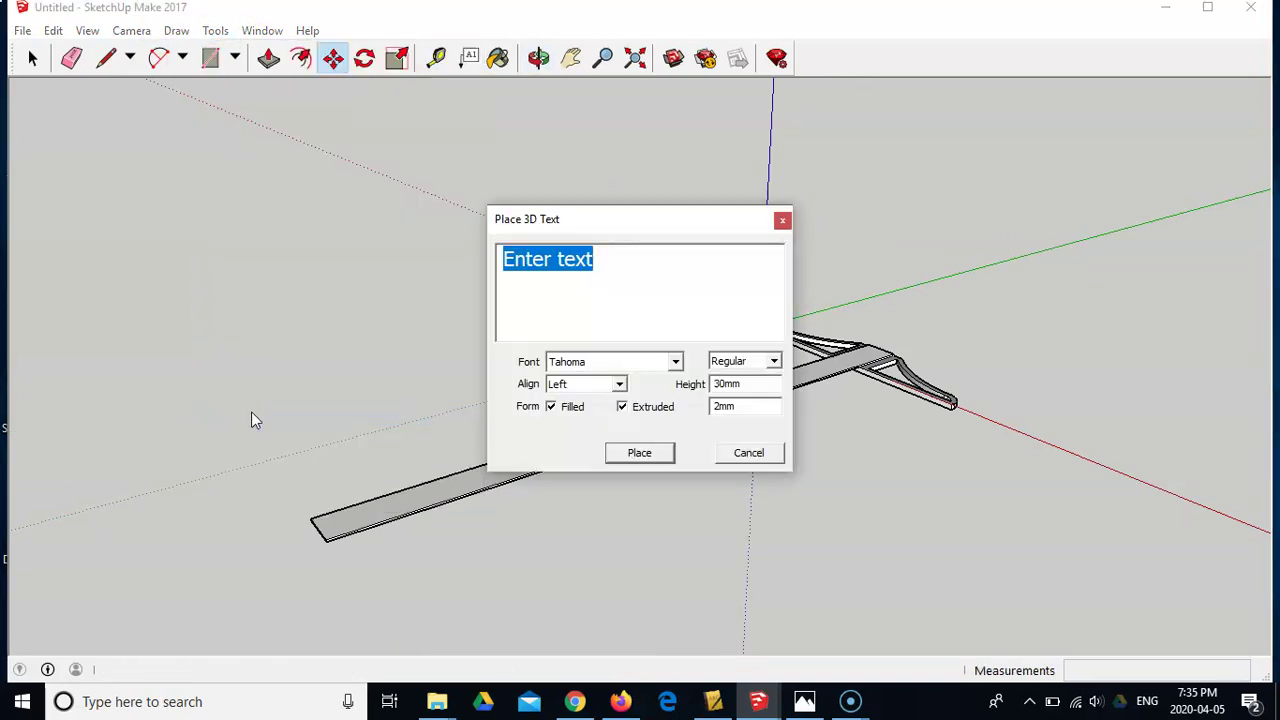
left_click(675, 364)
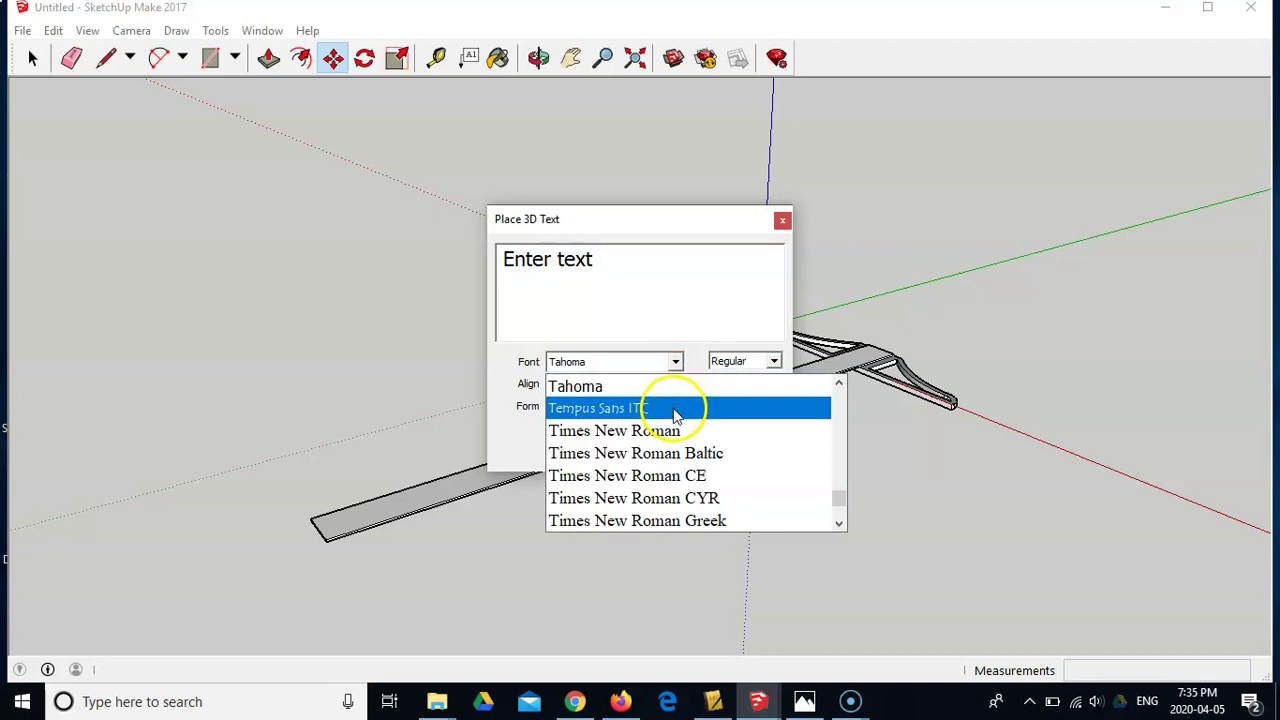
left_click(675, 408)
left_click_drag(766, 386, 668, 386)
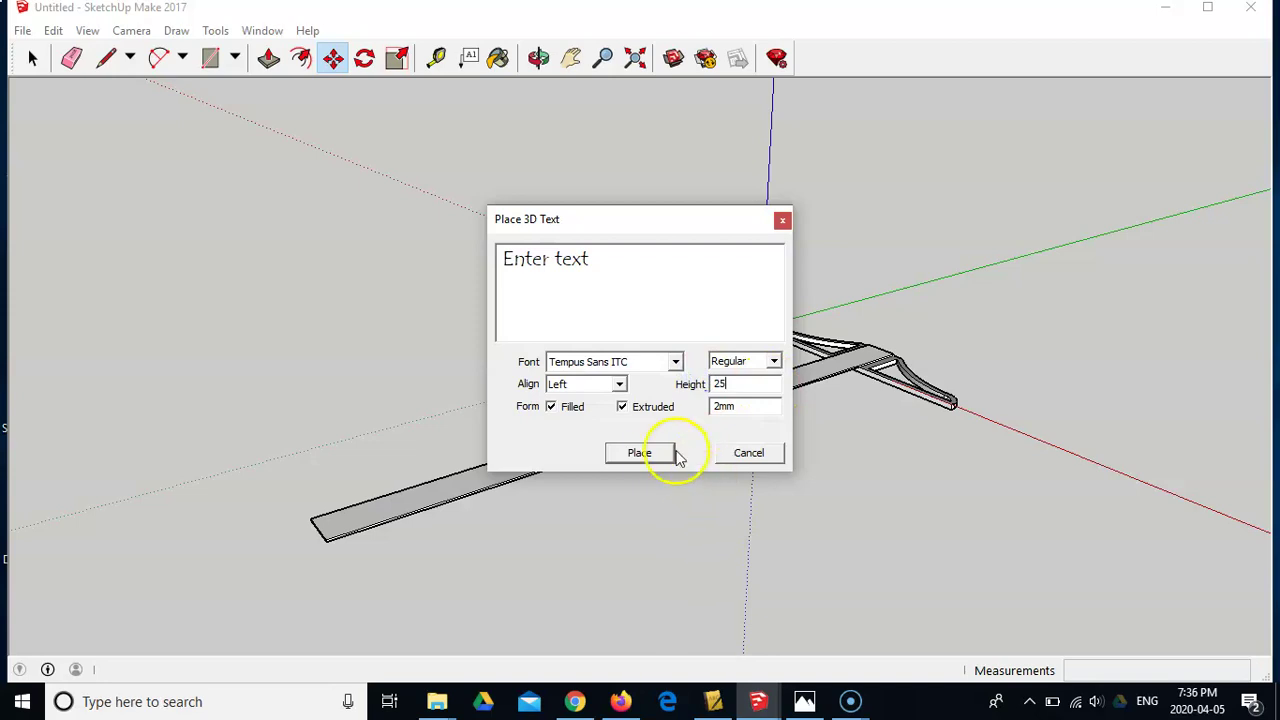
left_click(640, 453)
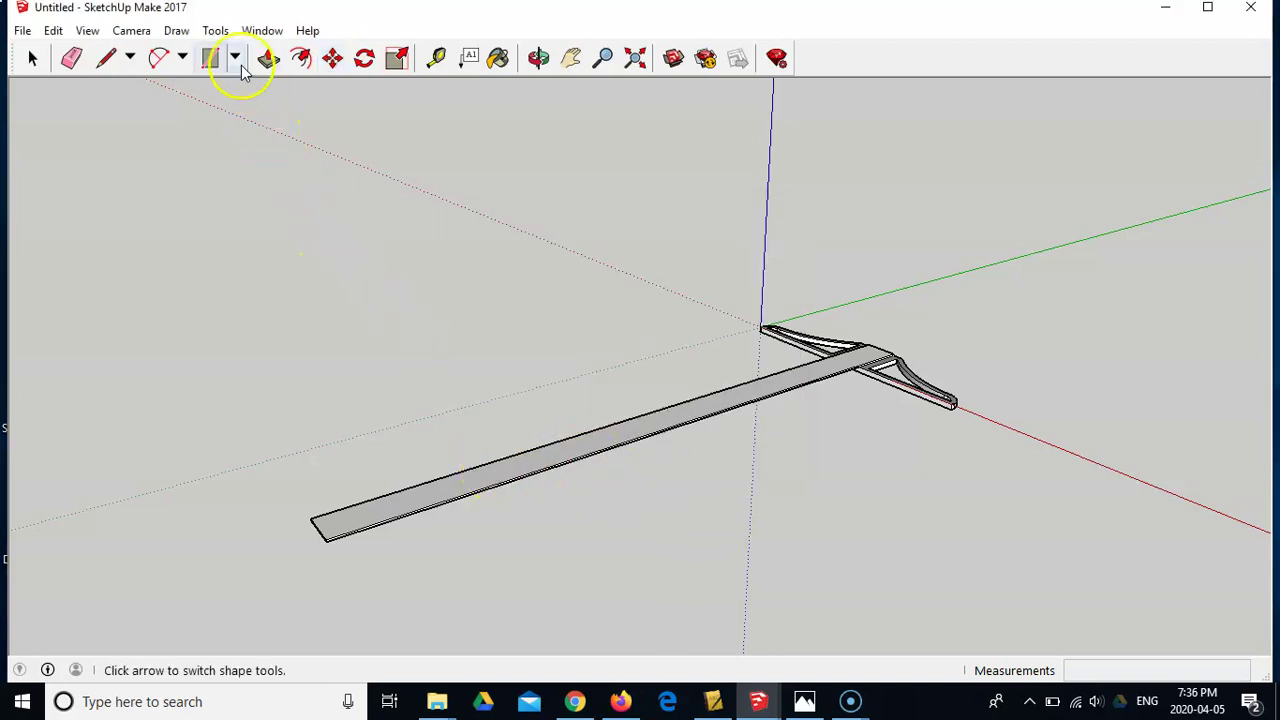
Place the teacher's name as left-aligned 3D text, 25 mm high and extruded 2 mm, on the blade near its free end.
left_click(215, 31)
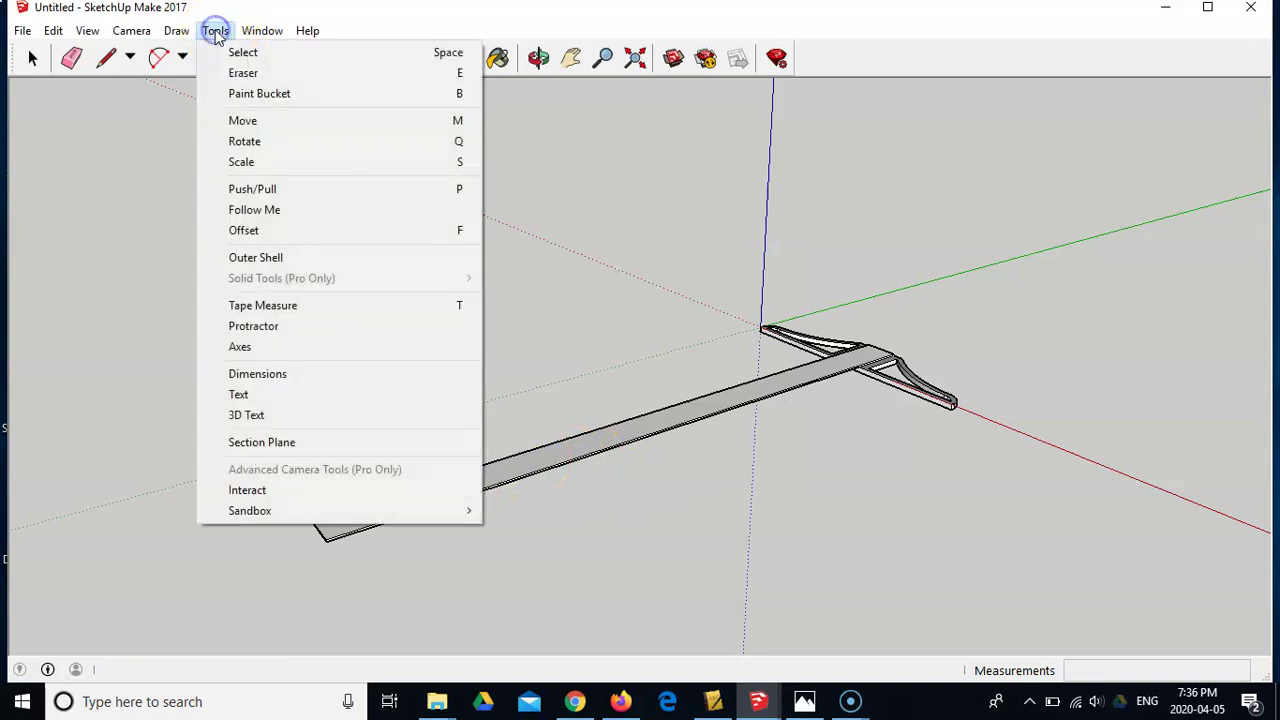
left_click(246, 415)
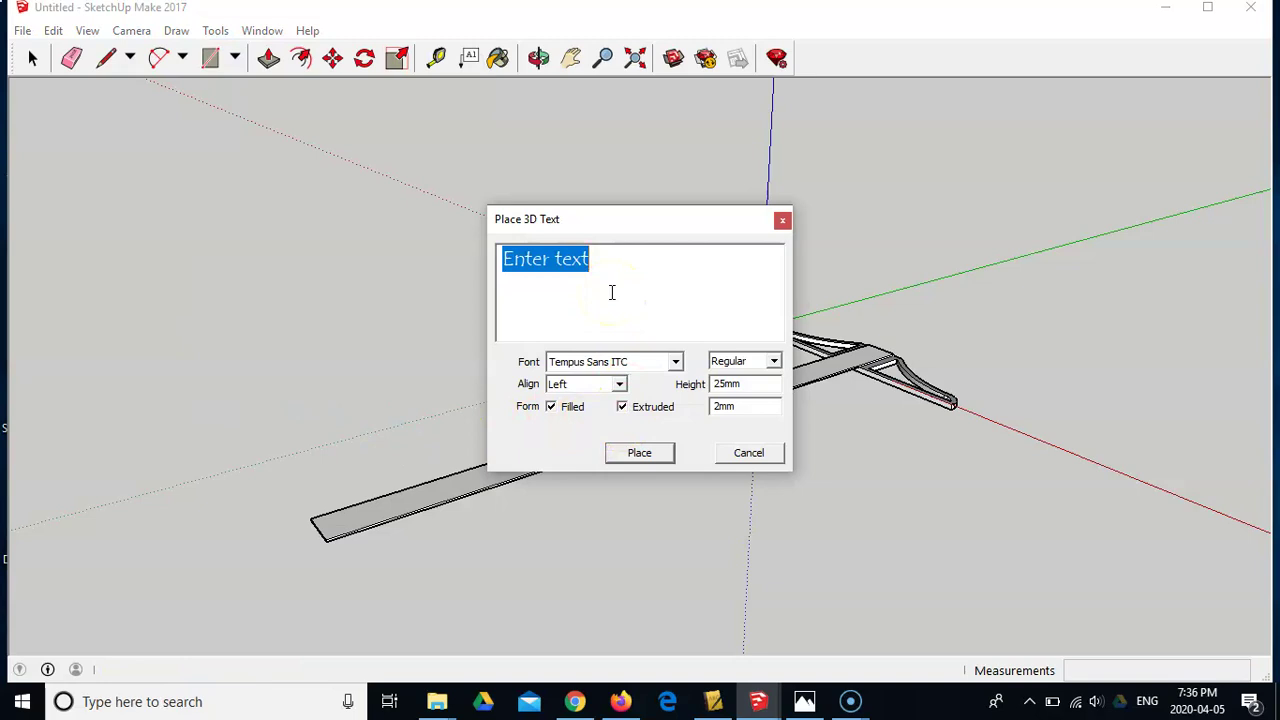
type("Mr. Kardynal")
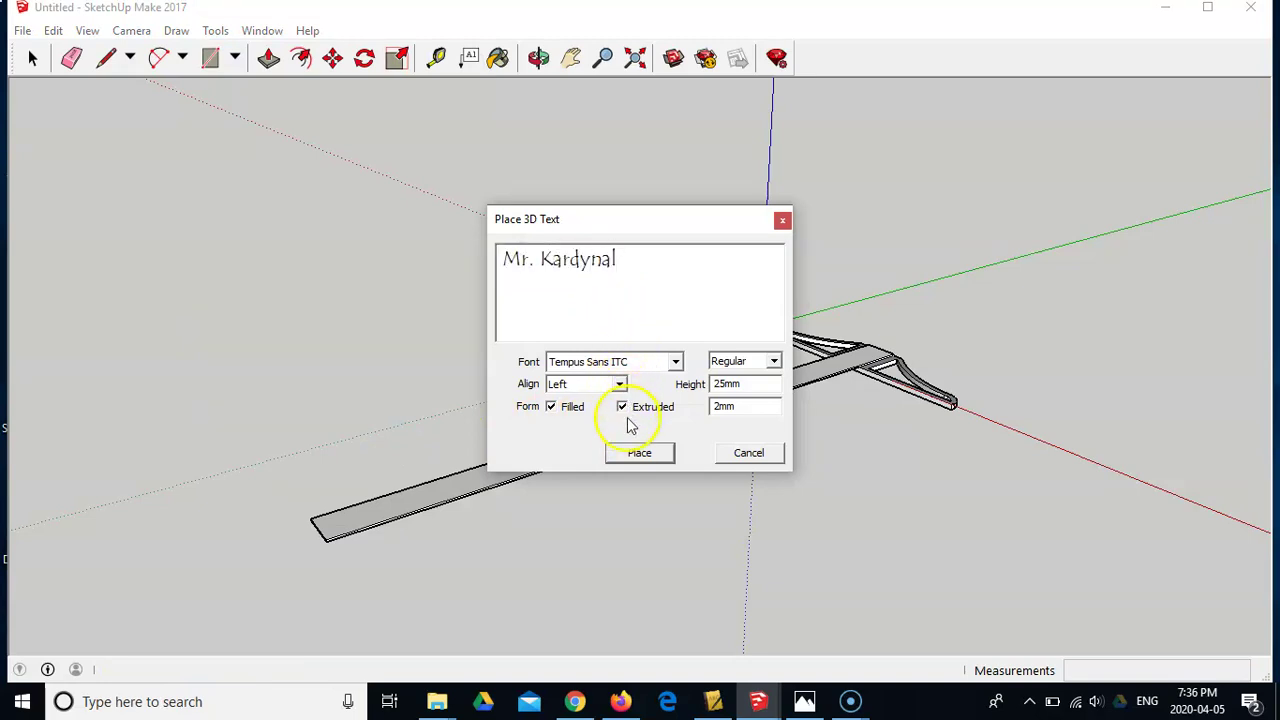
left_click(619, 384)
left_click(620, 385)
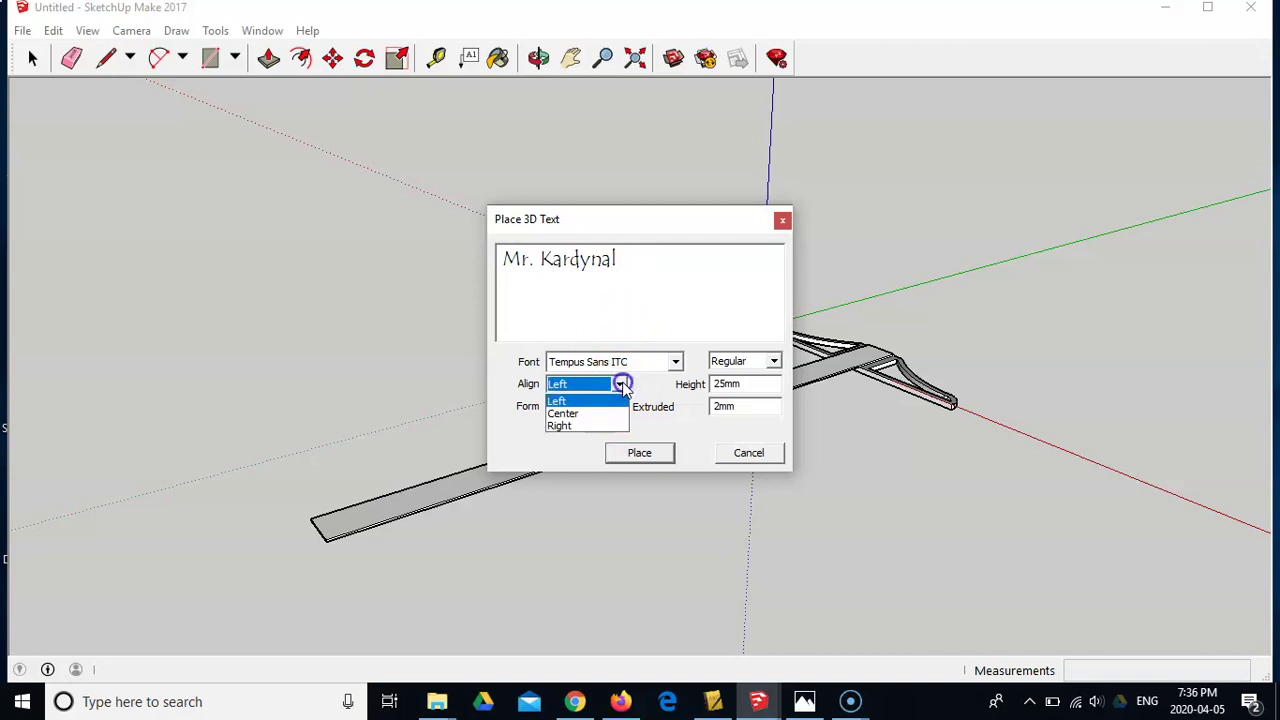
left_click(640, 452)
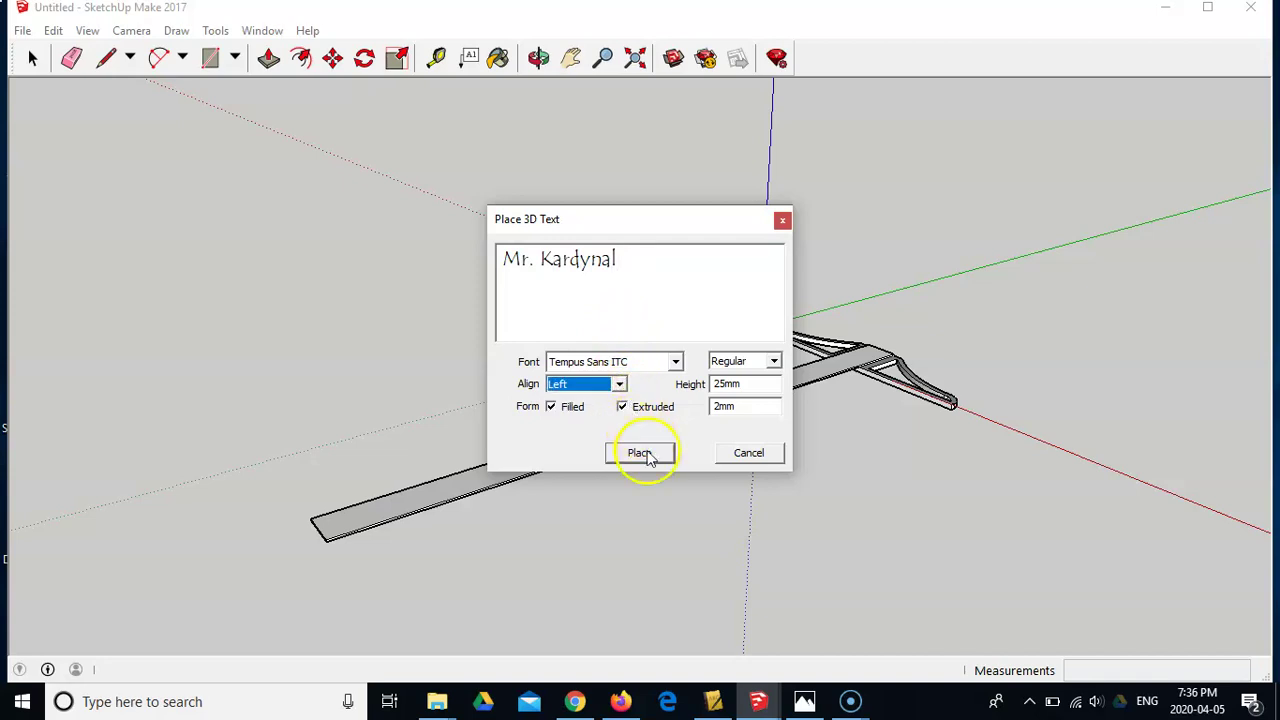
left_click(370, 512)
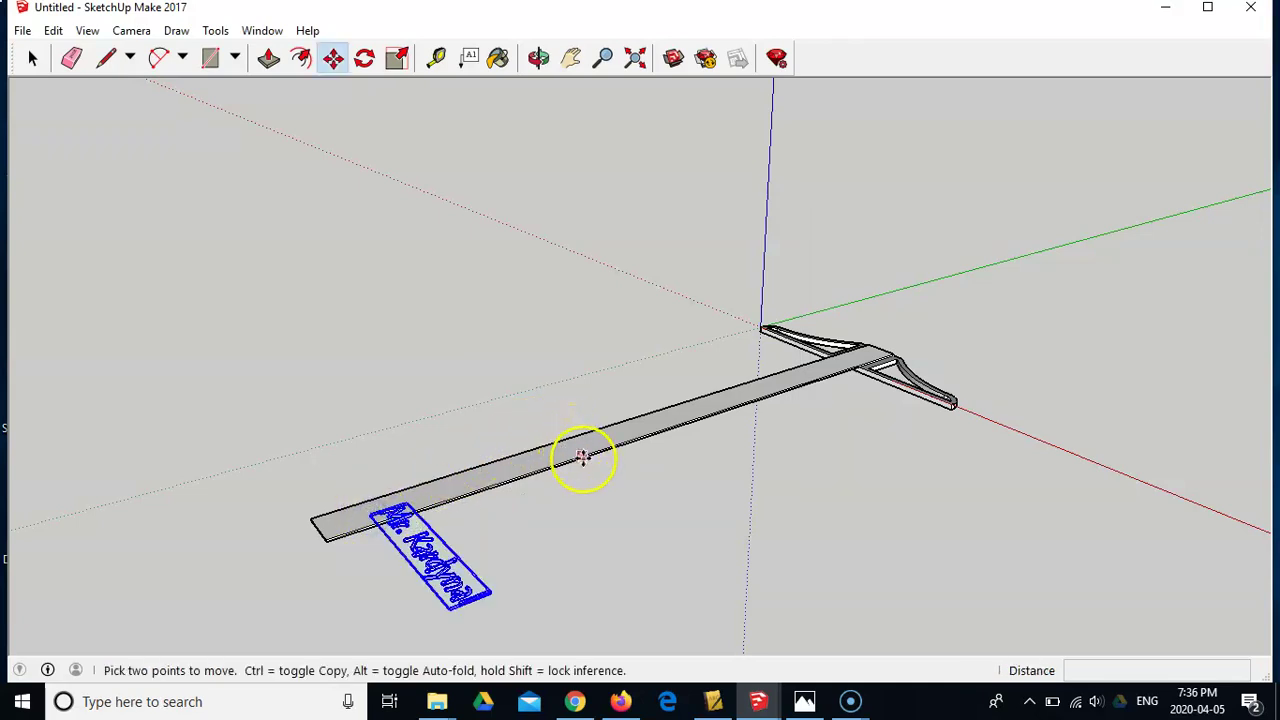
Rotate the name text a quarter turn about the corner at its last letter so it runs parallel to the blade.
mouse_move(583, 454)
middle_mouse_down()
mouse_move(583, 471)
mouse_move(583, 437)
middle_mouse_up()
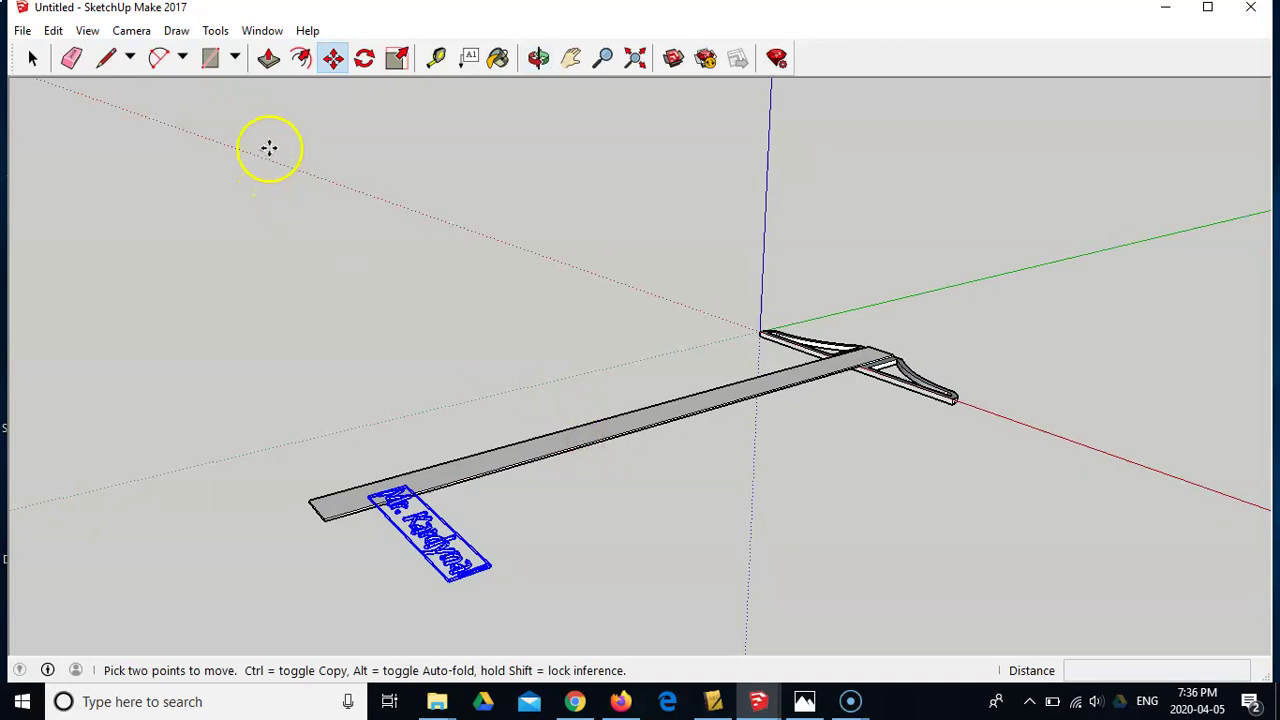
left_click(365, 58)
scroll(447, 590, "up", 2)
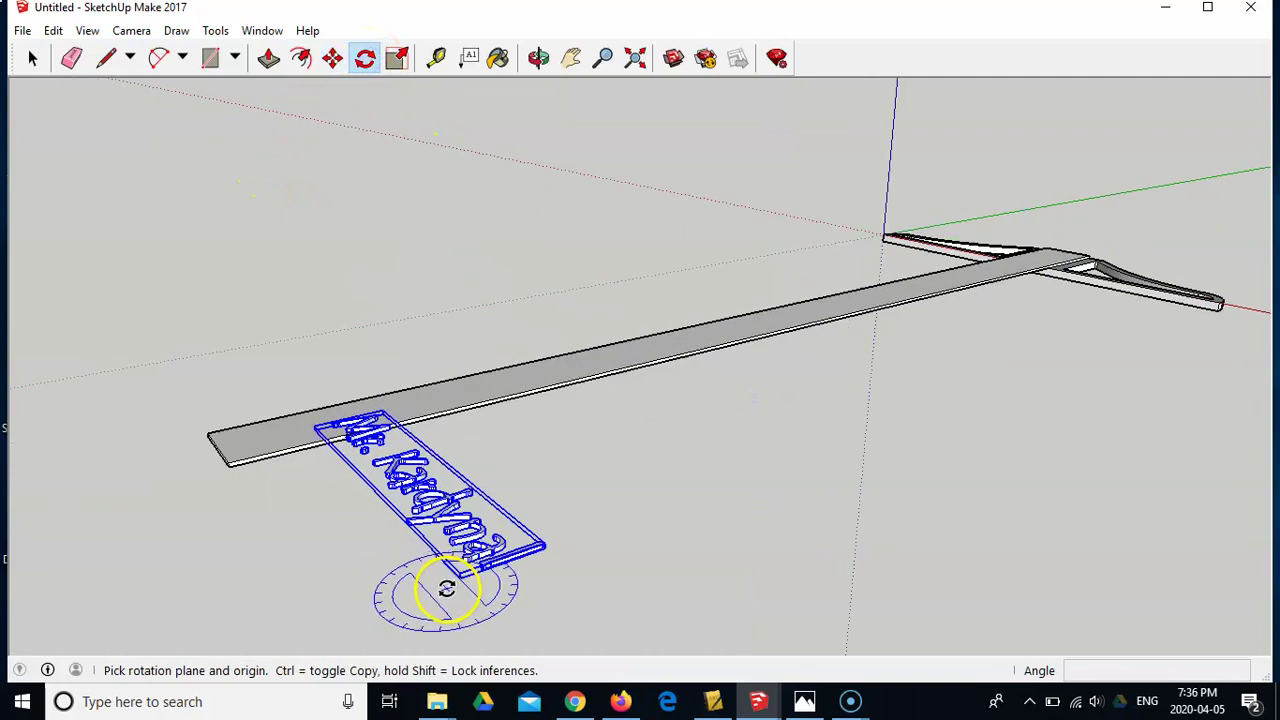
scroll(447, 590, "up", 2)
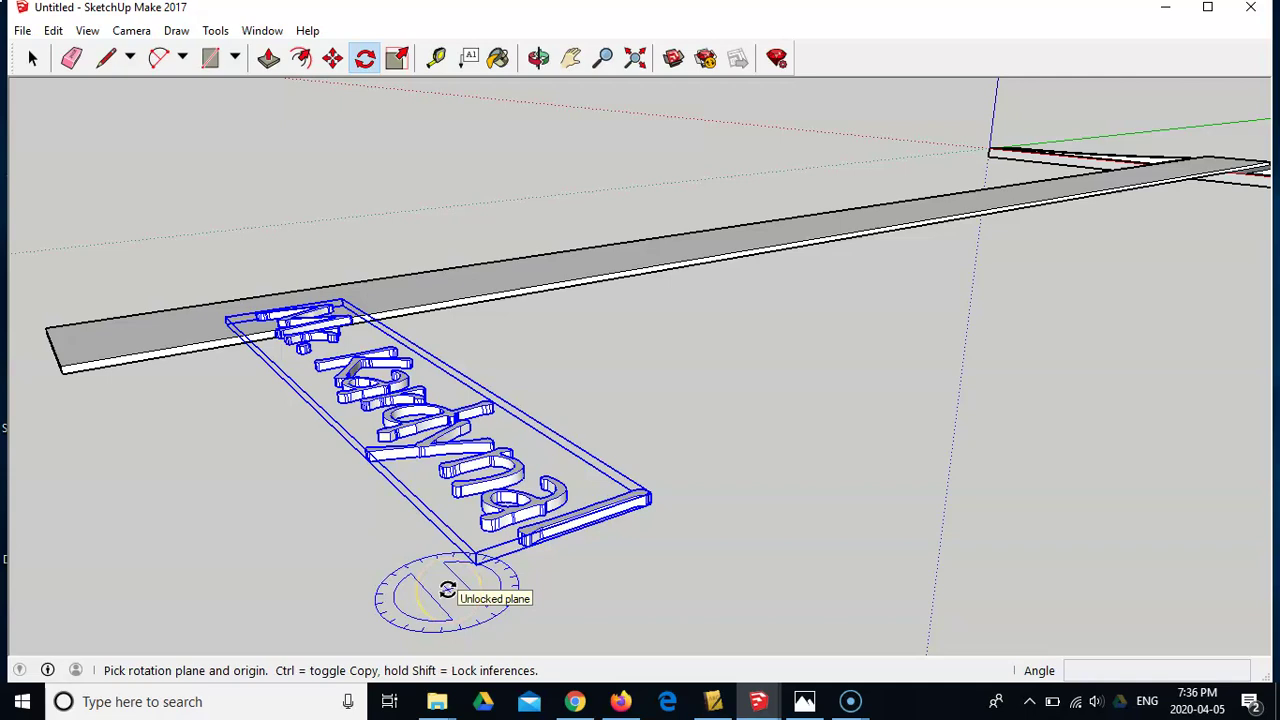
left_click(481, 550)
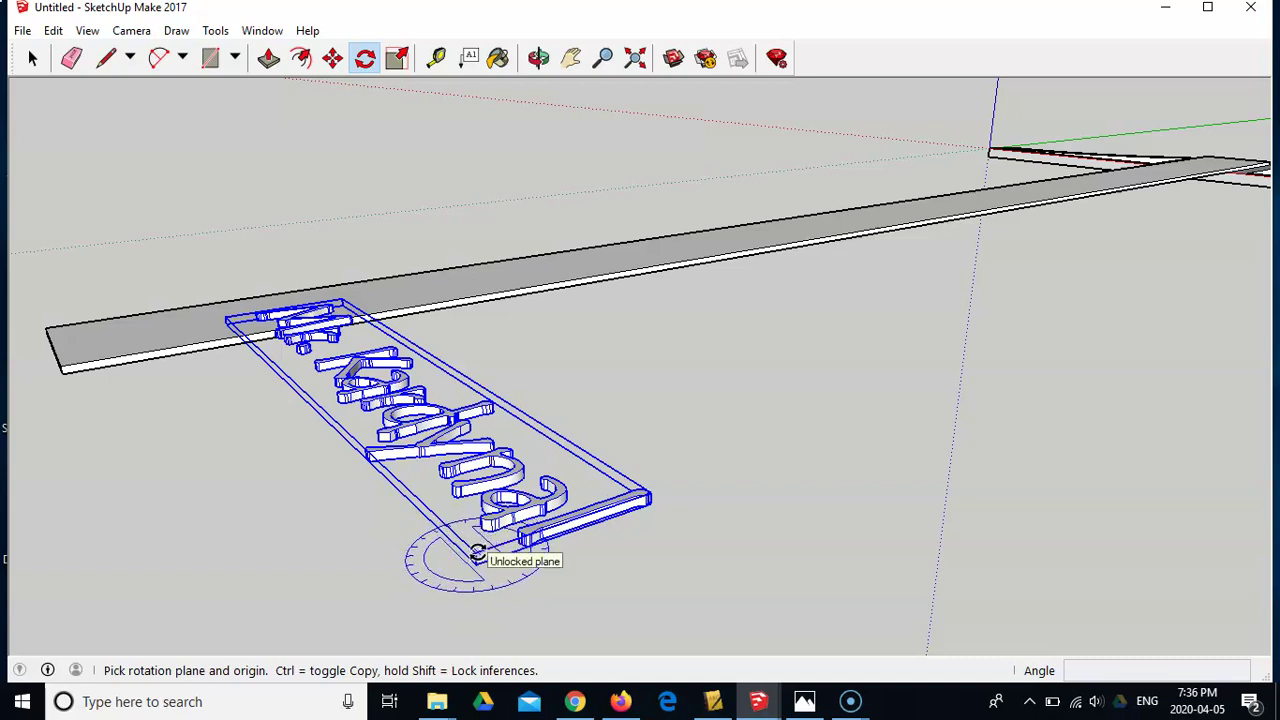
key("o")
left_click_drag(478, 551, 476, 562)
key("q")
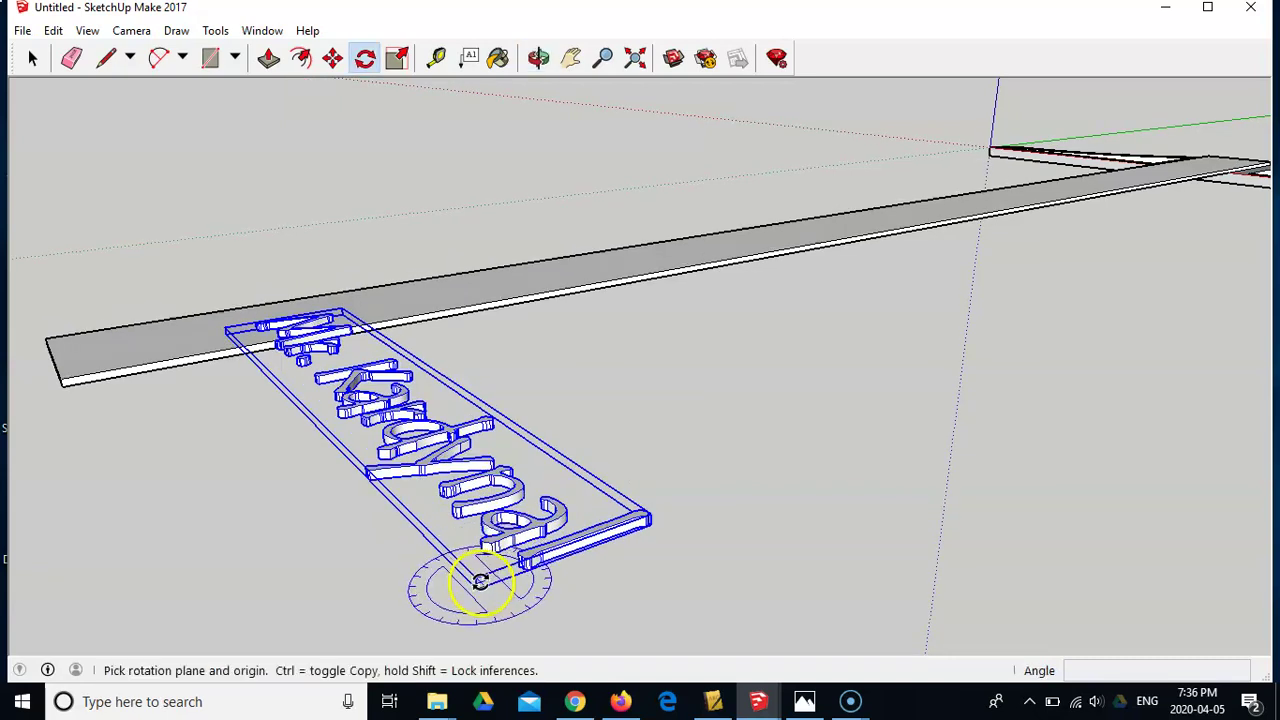
left_click_drag(480, 582, 682, 587)
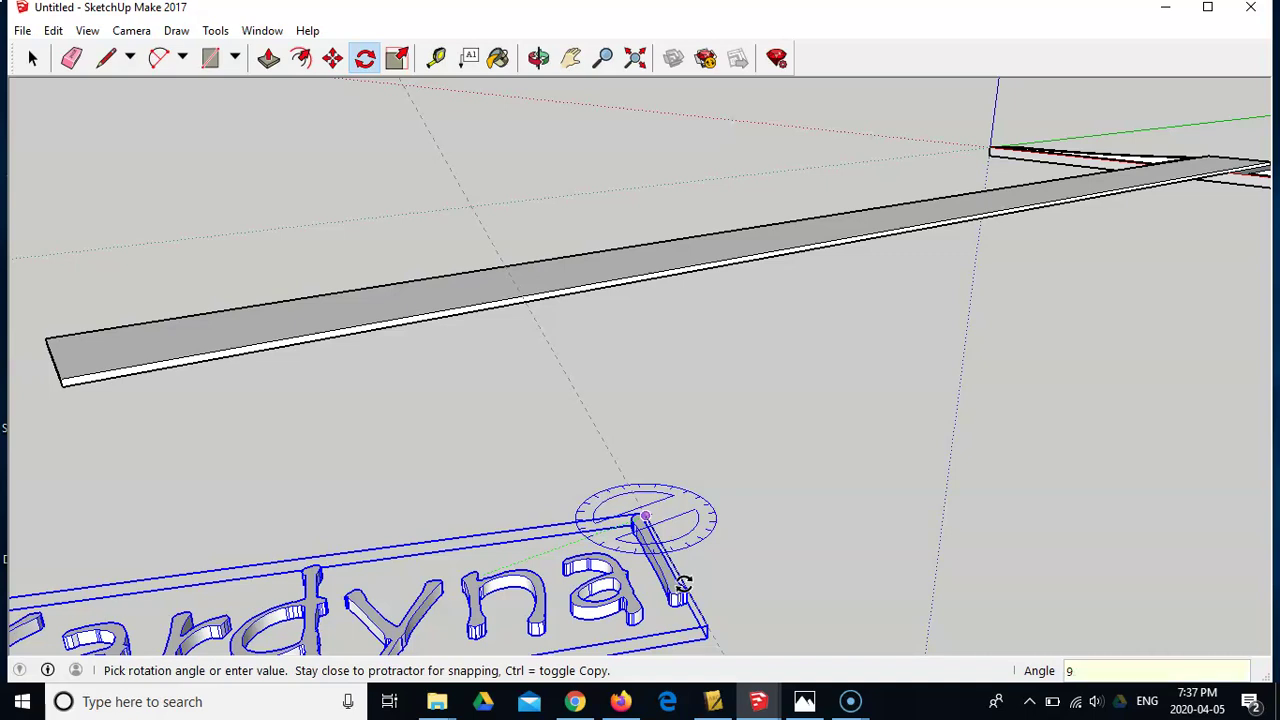
left_click_drag(683, 585, 684, 586)
Move the name text about 198 mm onto the blade's top face, near the free end.
scroll(683, 585, "down", 3)
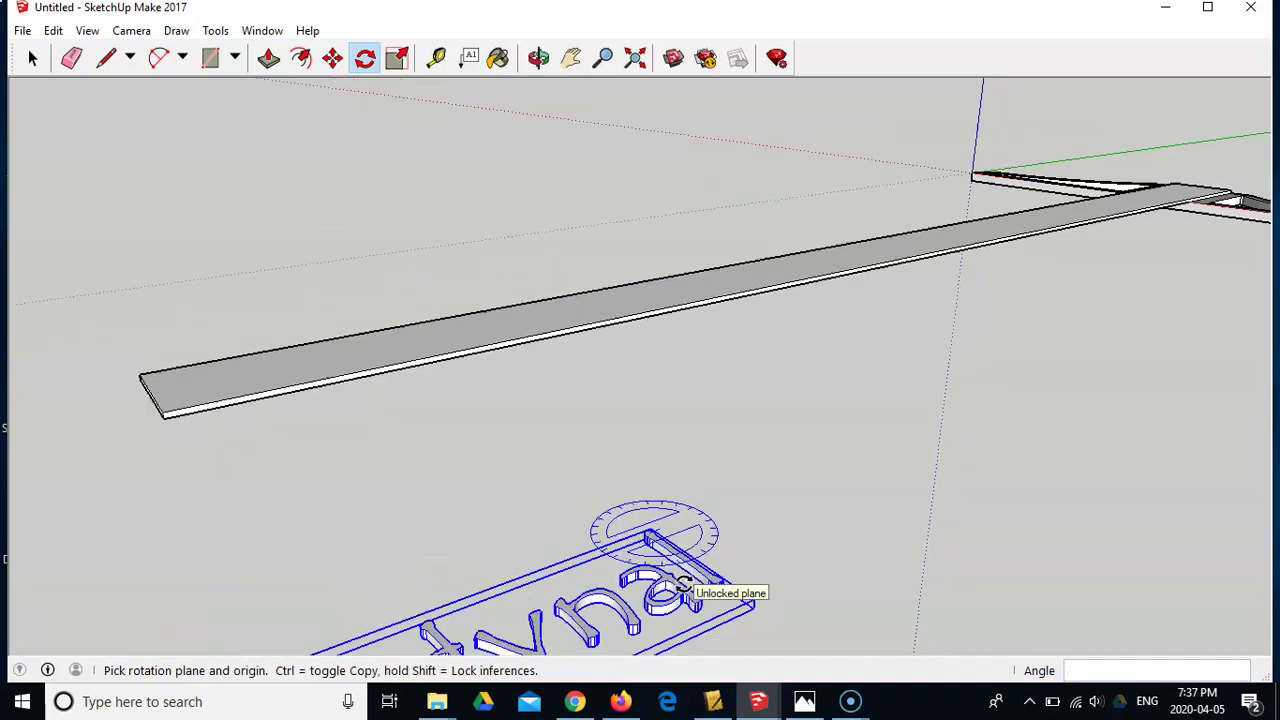
left_click(331, 58)
left_click(658, 547)
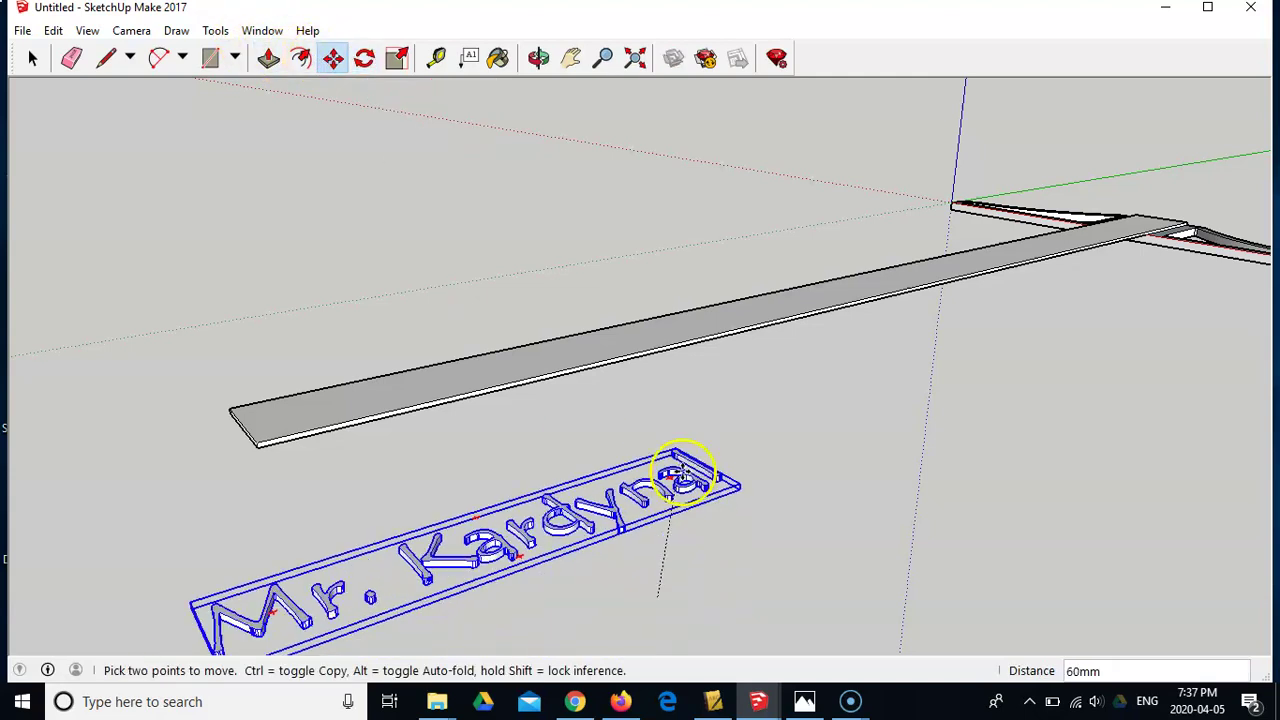
left_click(650, 334)
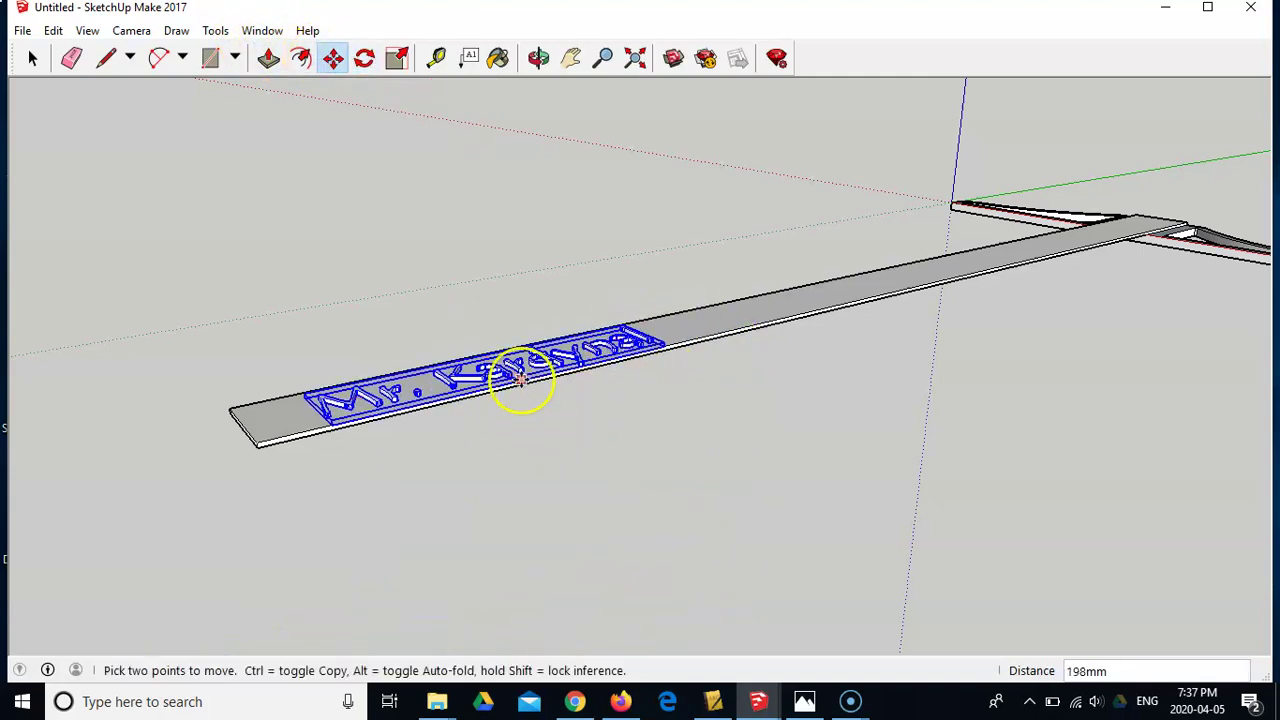
Shift the name text about 6 mm to centre it across the blade's width, and clear the selection.
middle_click_drag(508, 252, 402, 400)
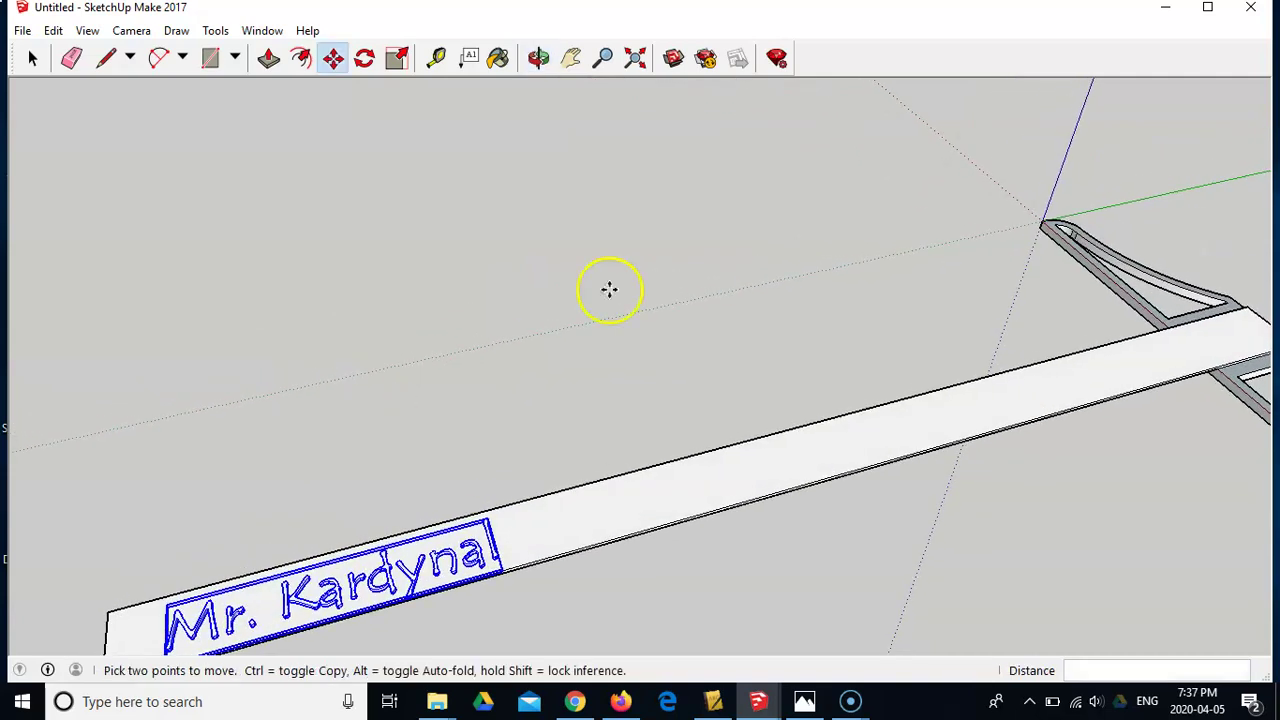
left_click(636, 58)
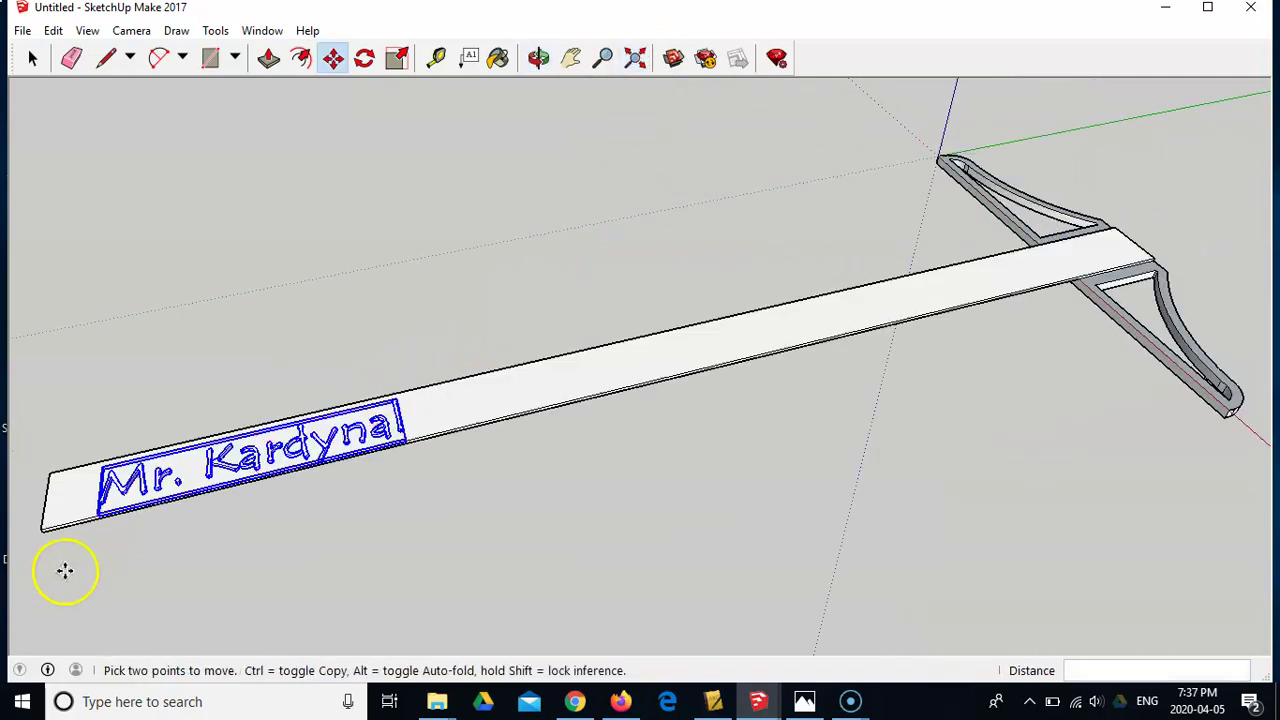
scroll(100, 495, "up", 3)
scroll(105, 485, "up", 3)
middle_click_drag(194, 429, 183, 657)
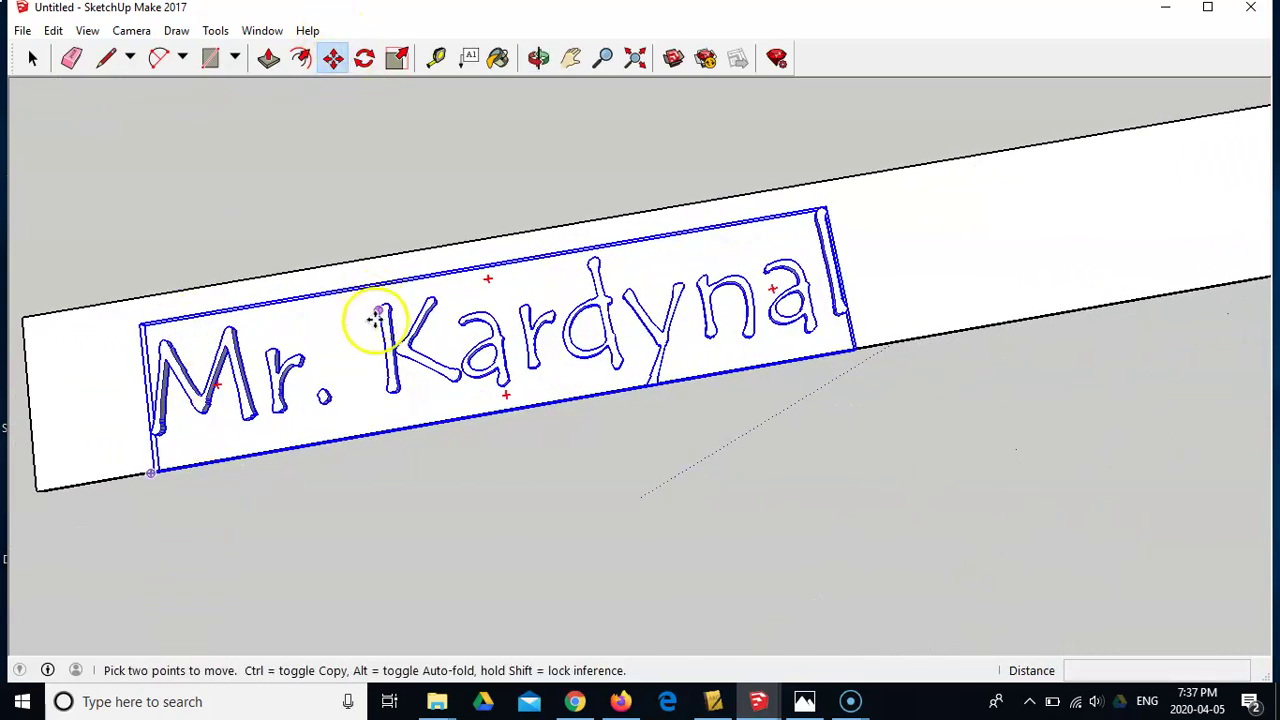
left_click_drag(379, 321, 353, 300)
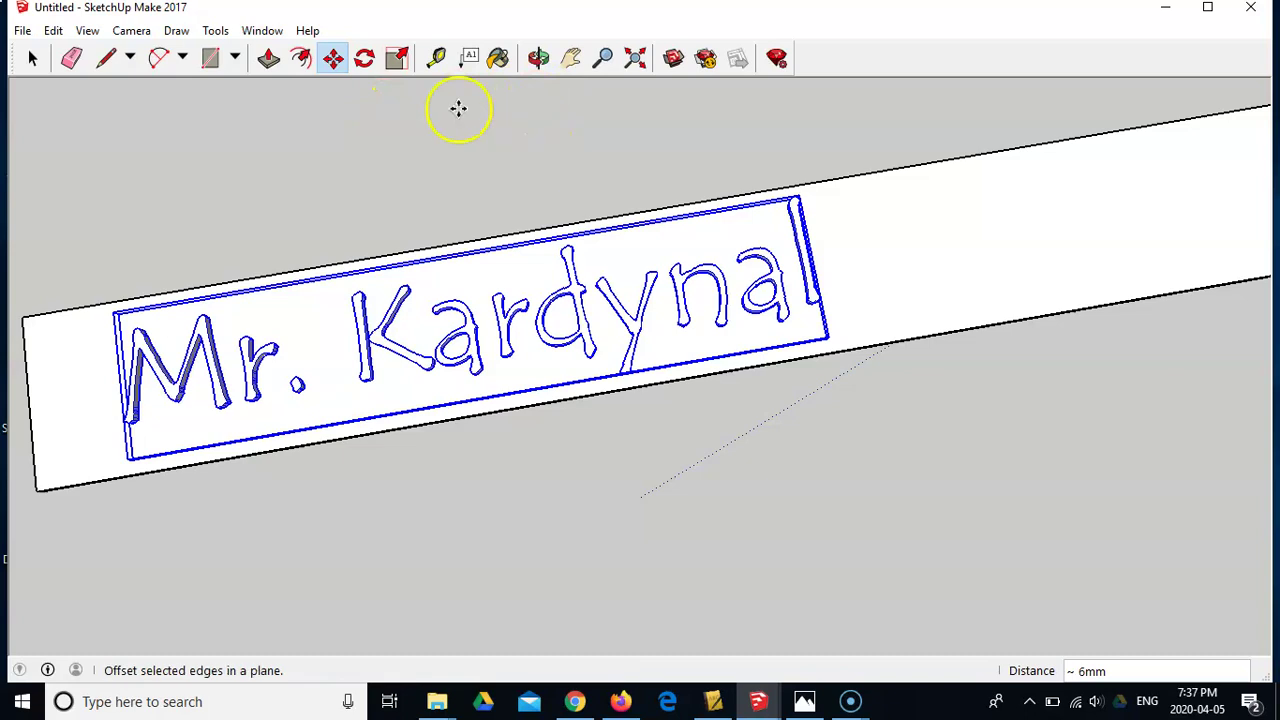
left_click(32, 58)
left_click(271, 165)
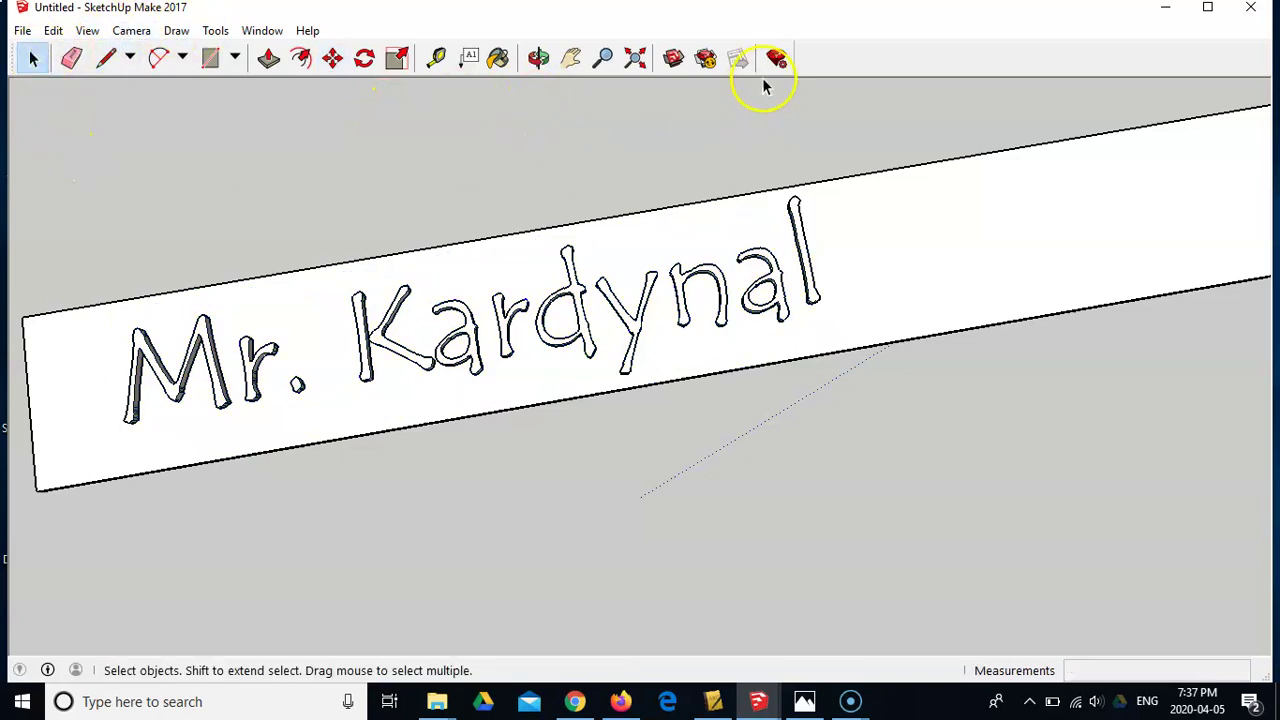
Save the finished model as a SketchUp file named T Square in the Sketchup Files folder on the Desktop.
left_click(635, 58)
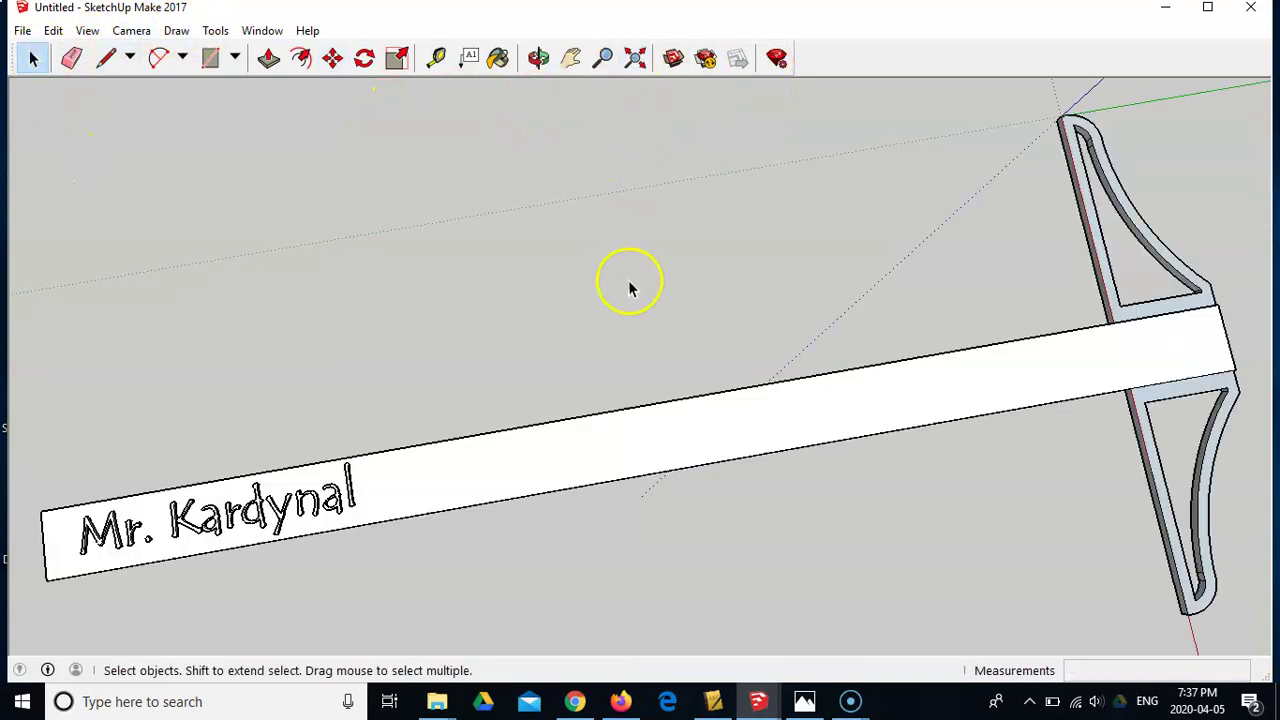
scroll(630, 332, "down", 2)
middle_click_drag(630, 331, 632, 300)
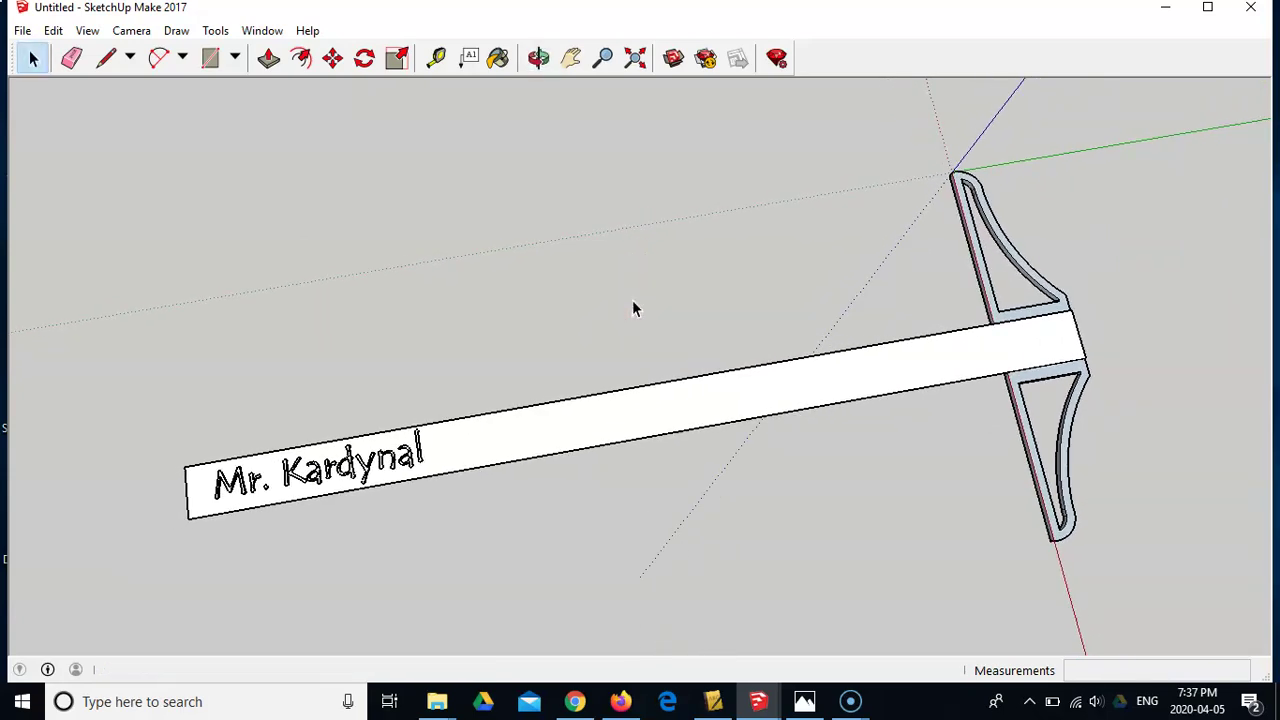
left_click(22, 31)
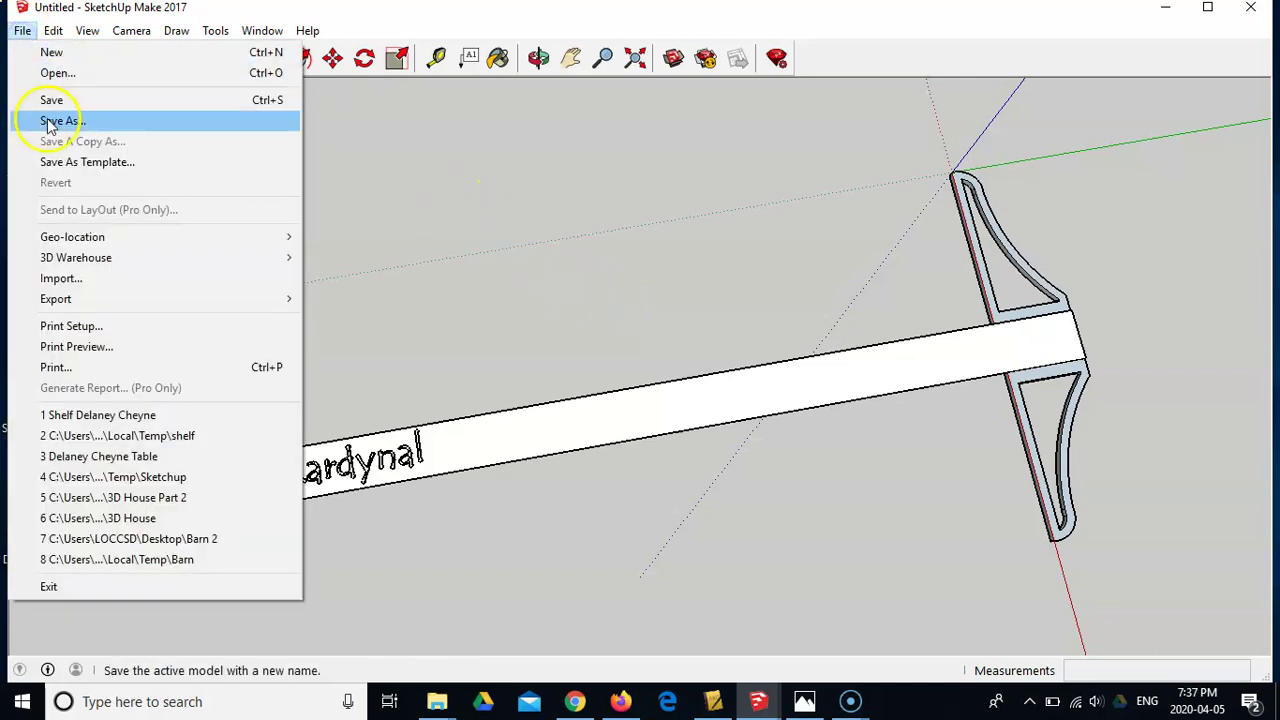
left_click(78, 124)
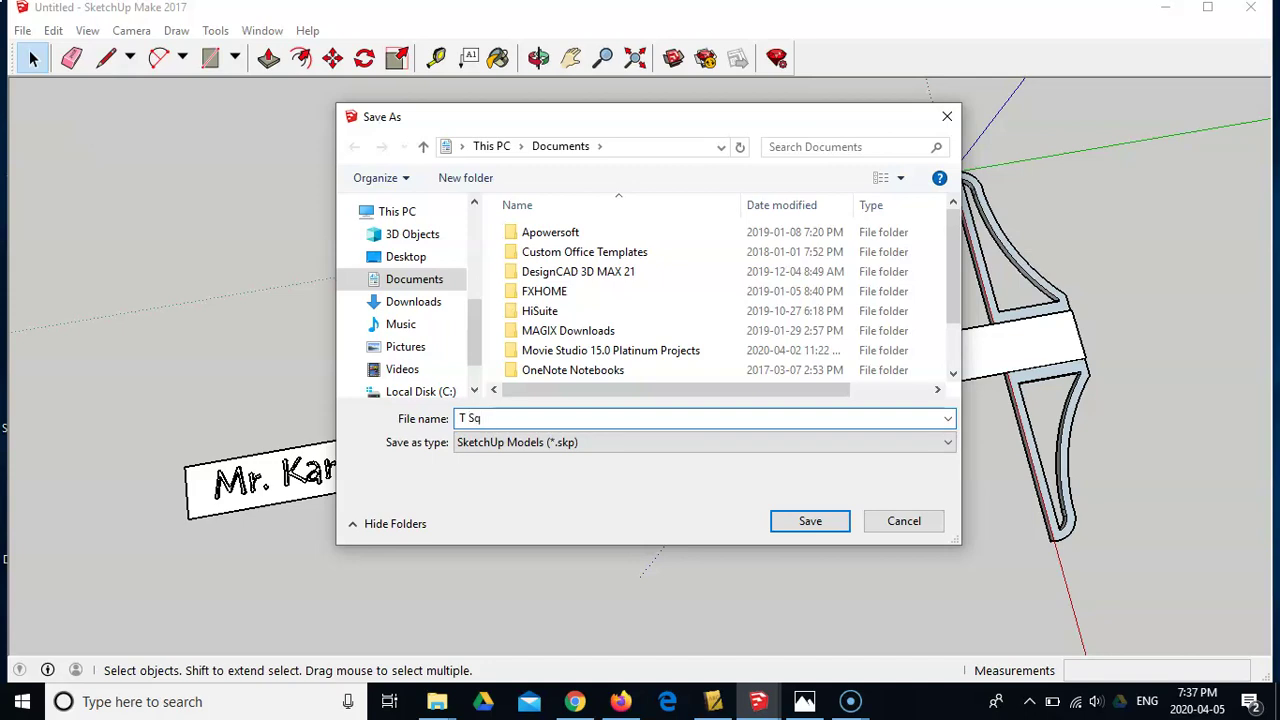
type("uare")
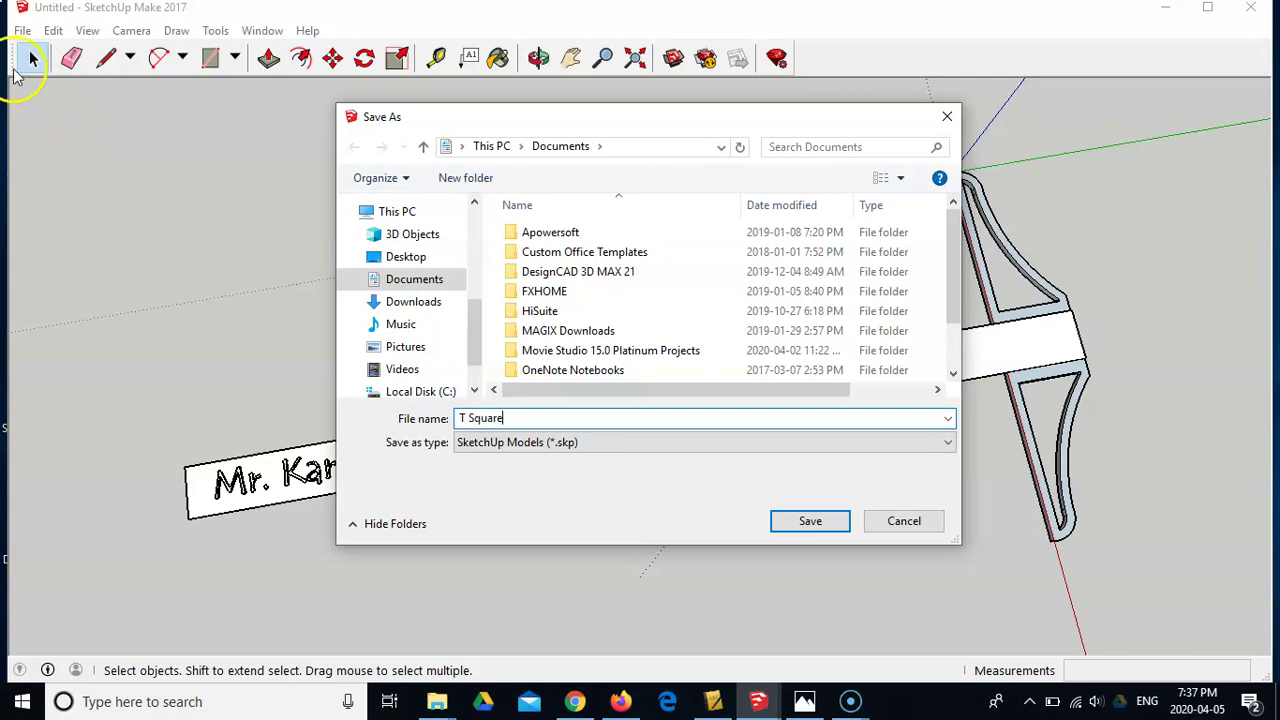
left_click(420, 260)
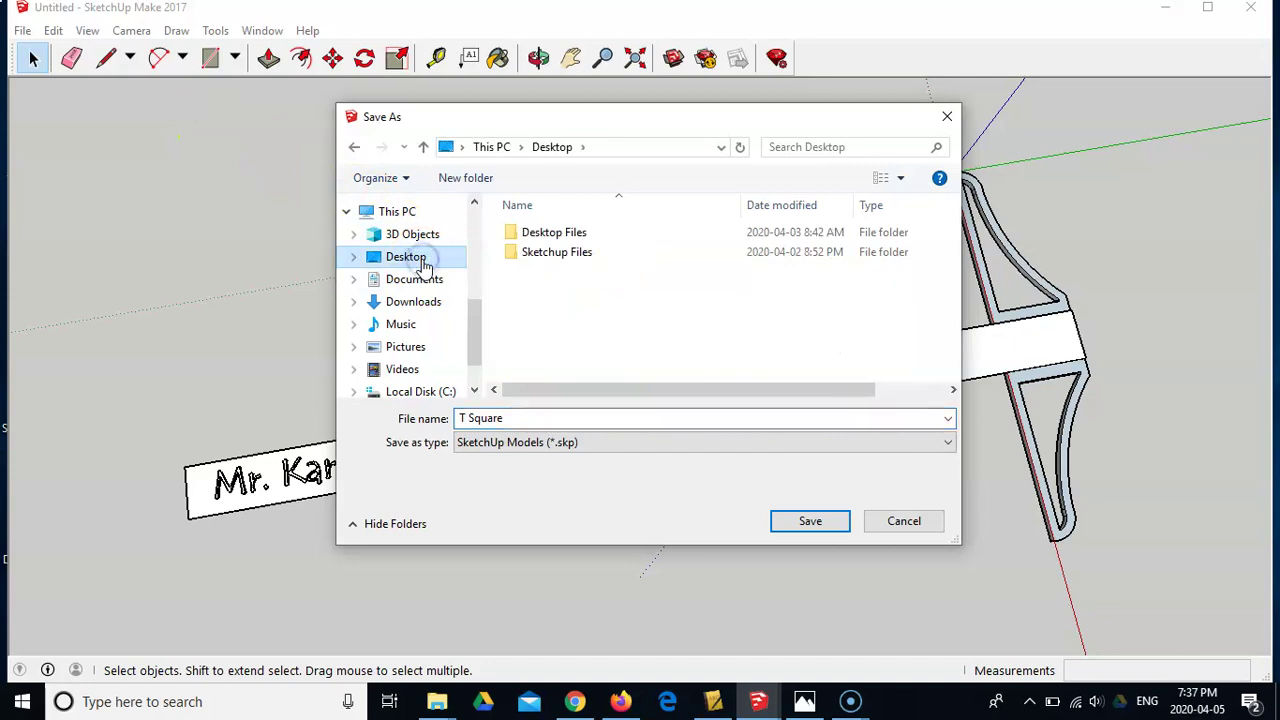
double_click(533, 252)
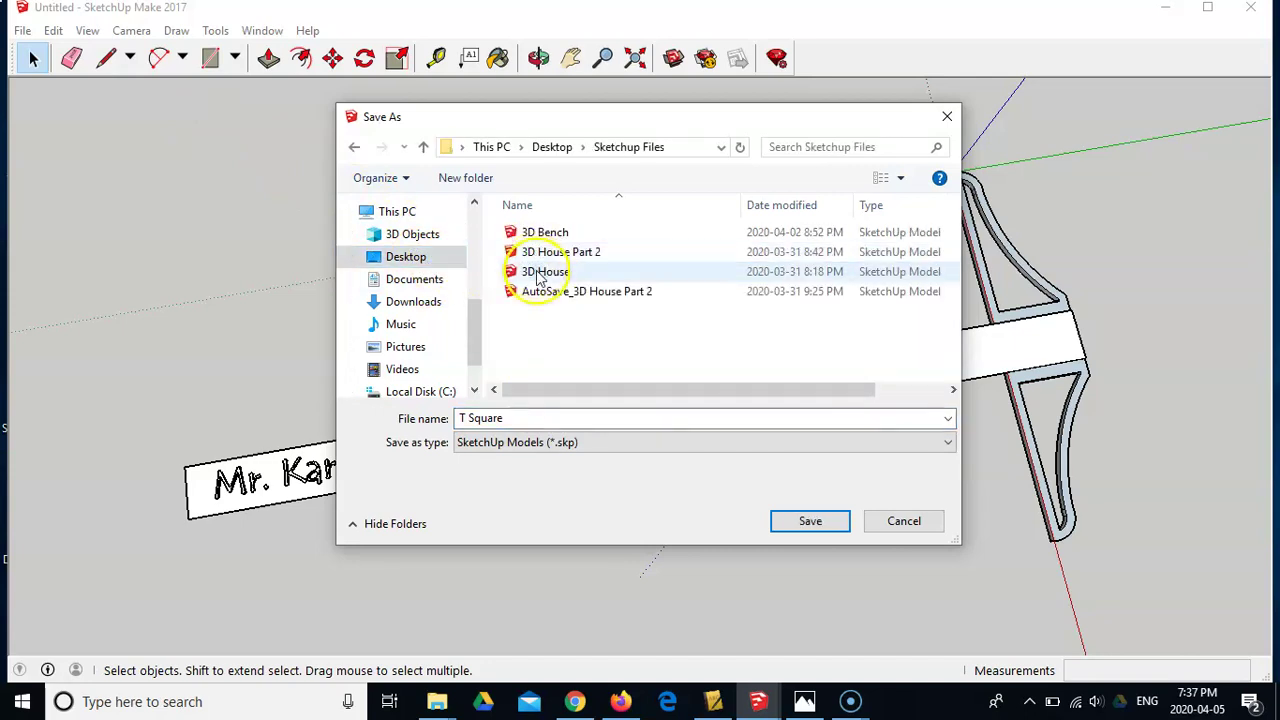
left_click(808, 522)
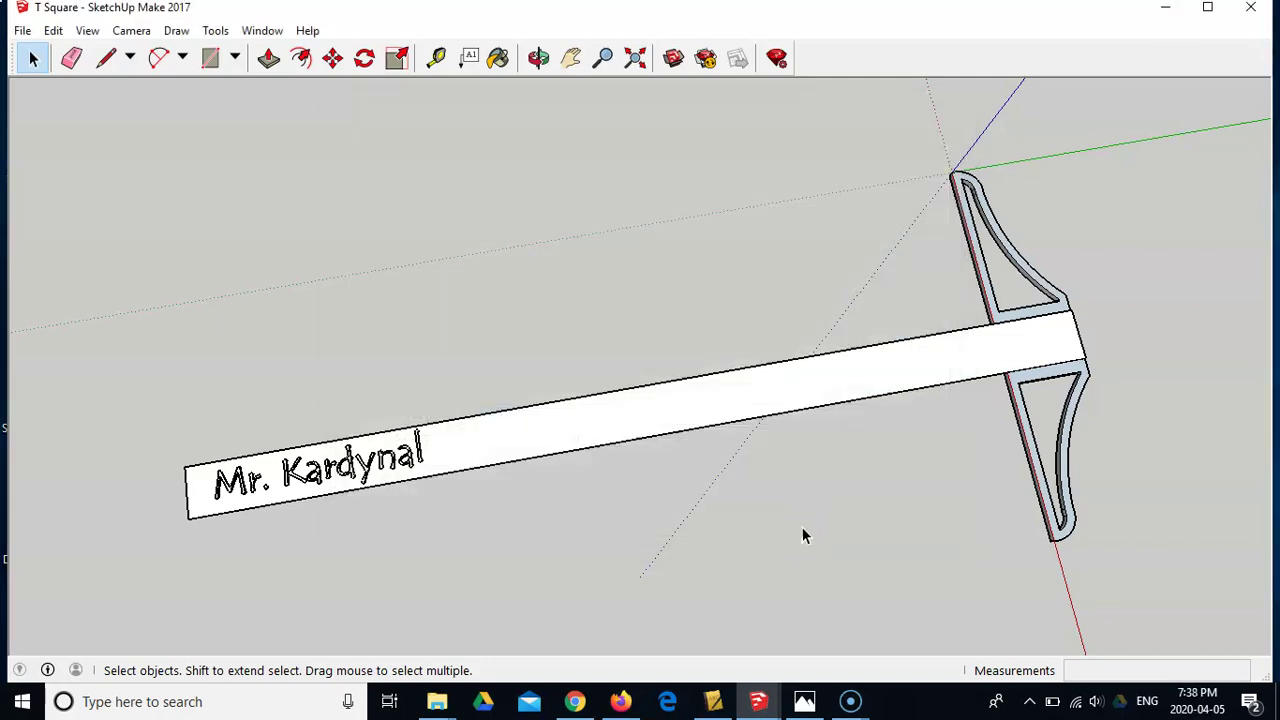